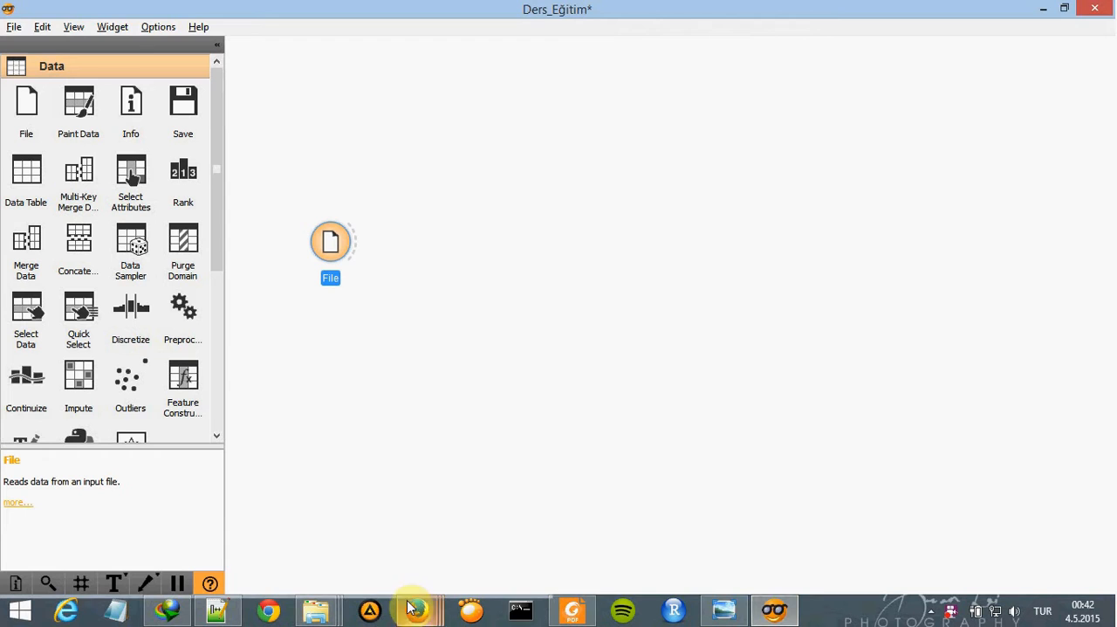
- Switch to the browser and open the dicty_800_genes_from_table07.tab microarray expression data link in a new tab
click(548, 529)
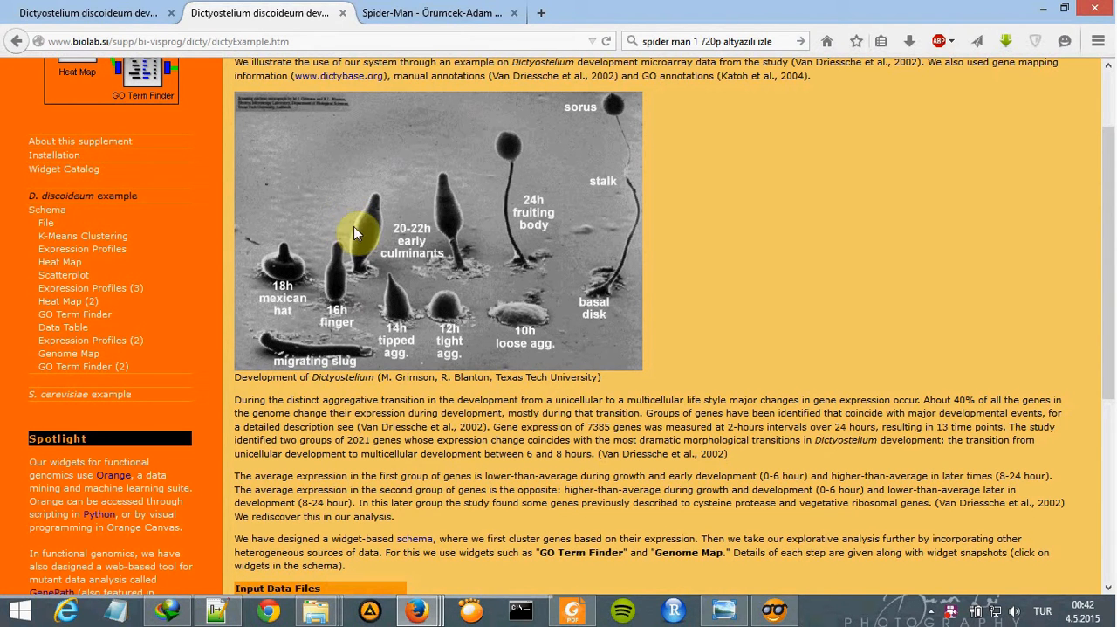
scroll(397, 250, up, 2)
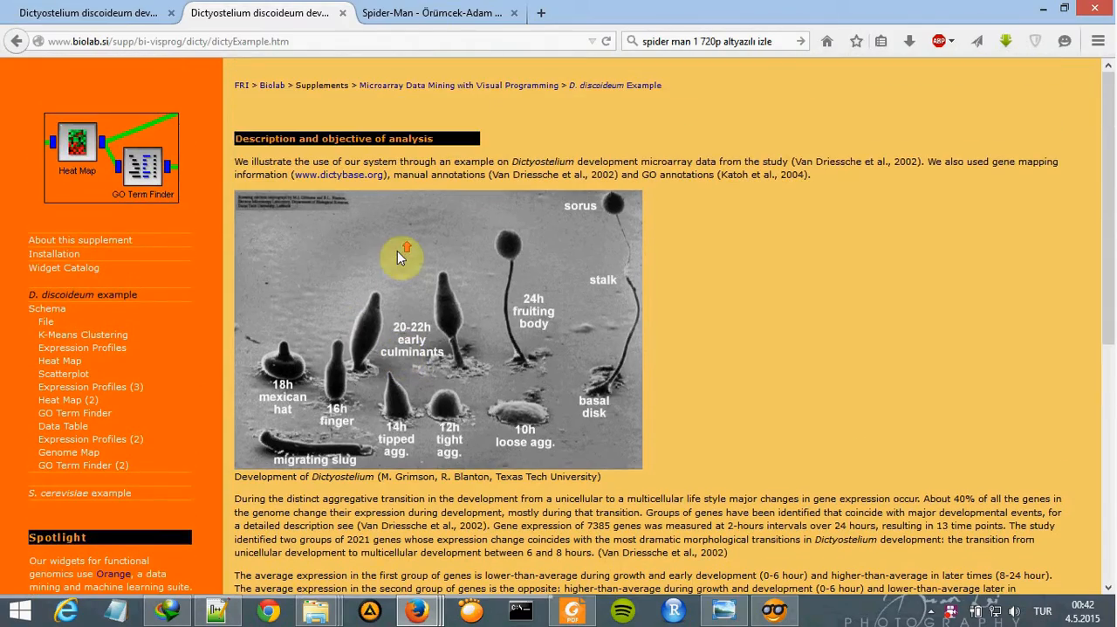
scroll(500, 206, down, 8)
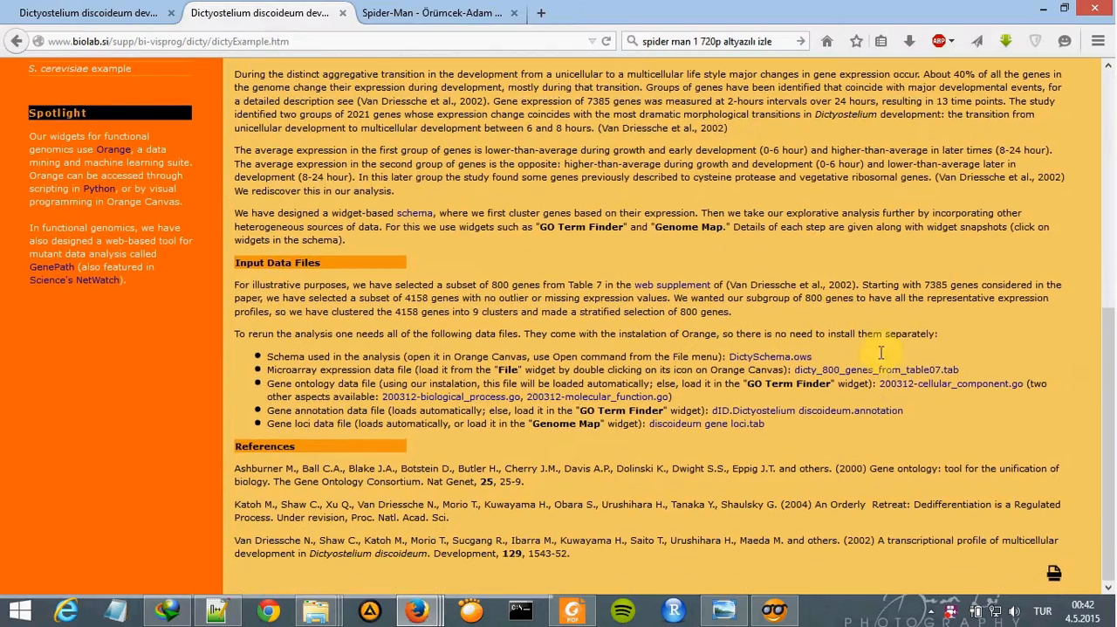
drag(974, 363, 943, 370)
middle_click(939, 368)
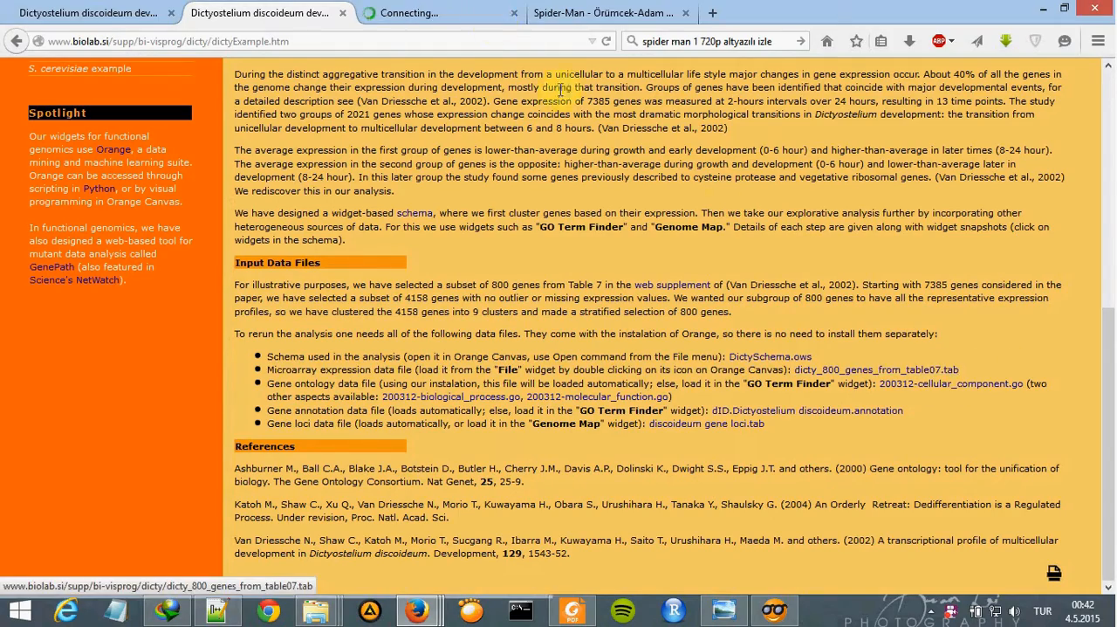
- Examine the contents and file name of the dicty_800_genes_from_table07.tab data file, and close its tab
click(428, 12)
key(ctrl+a)
click(424, 157)
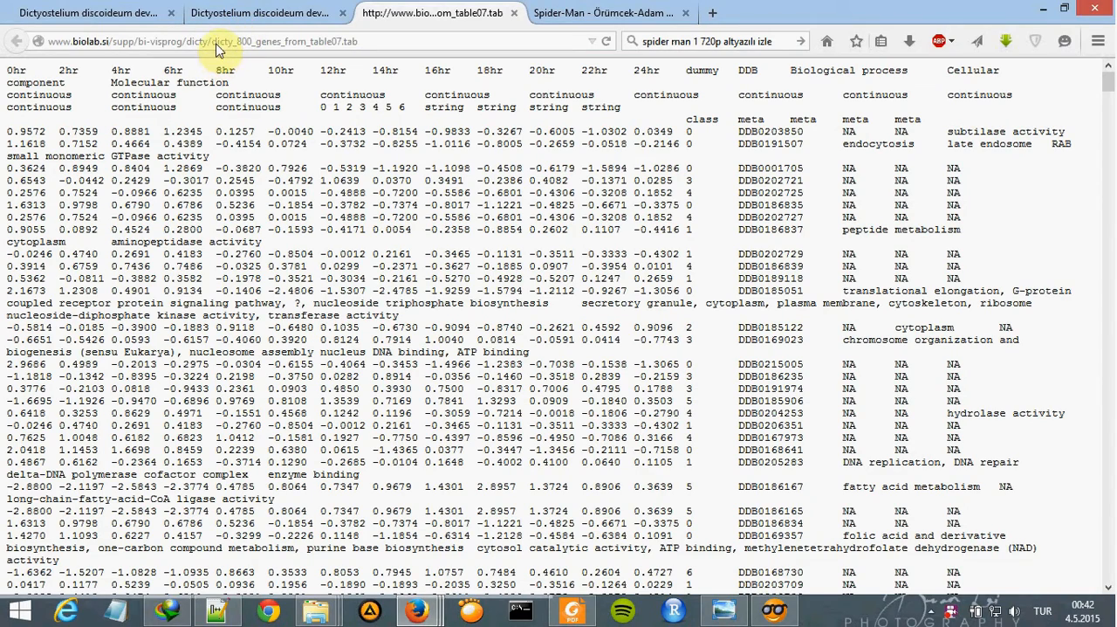
drag(212, 42, 374, 42)
click(398, 108)
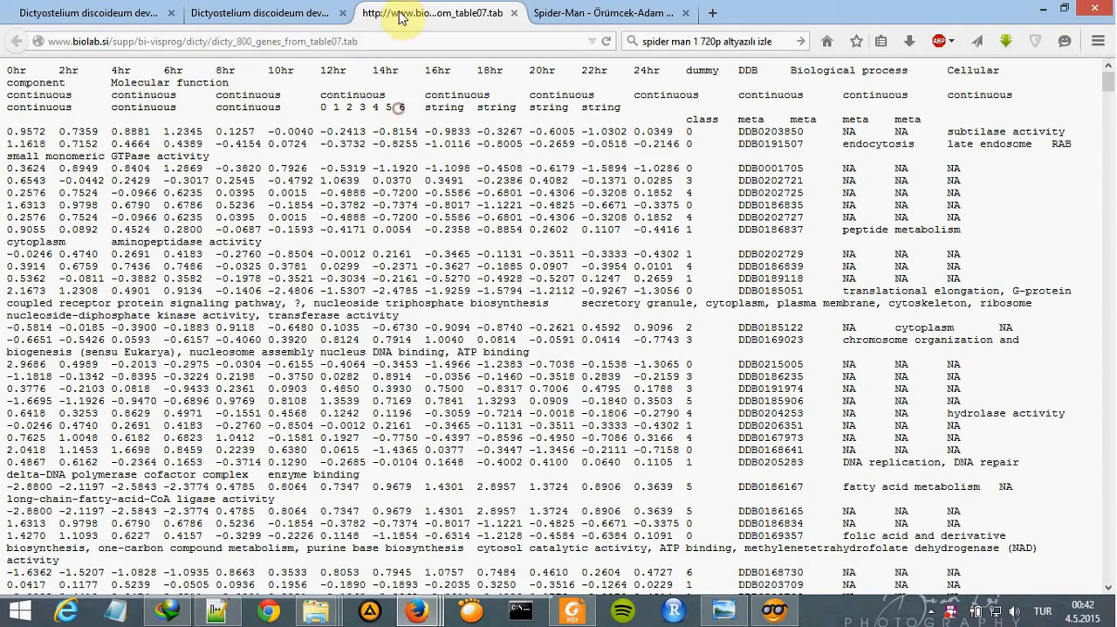
middle_click(409, 12)
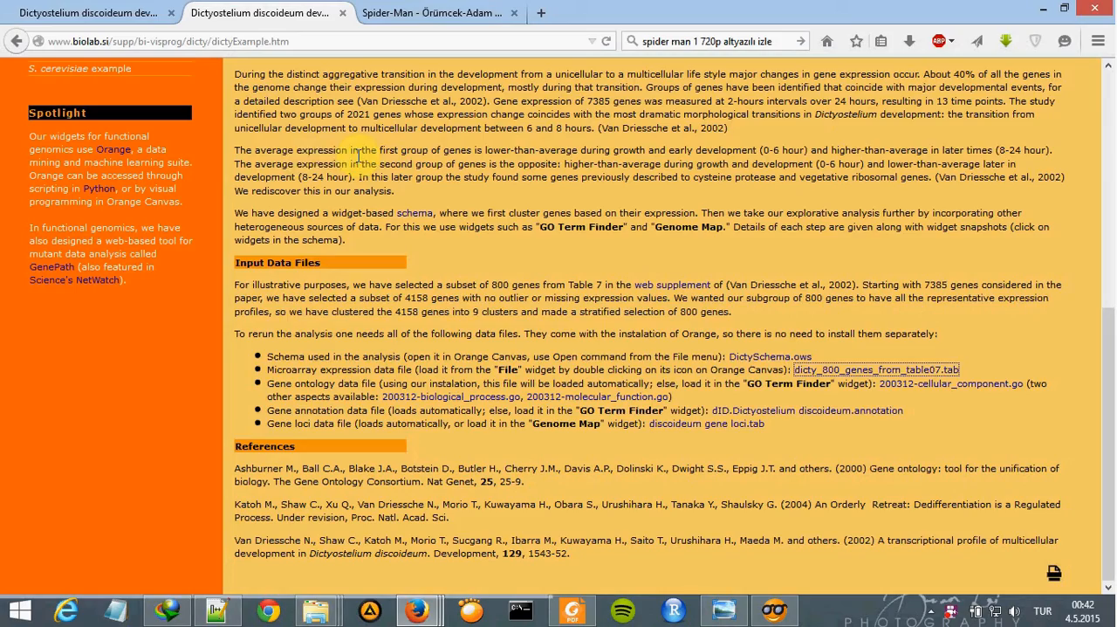
scroll(171, 95, up, 6)
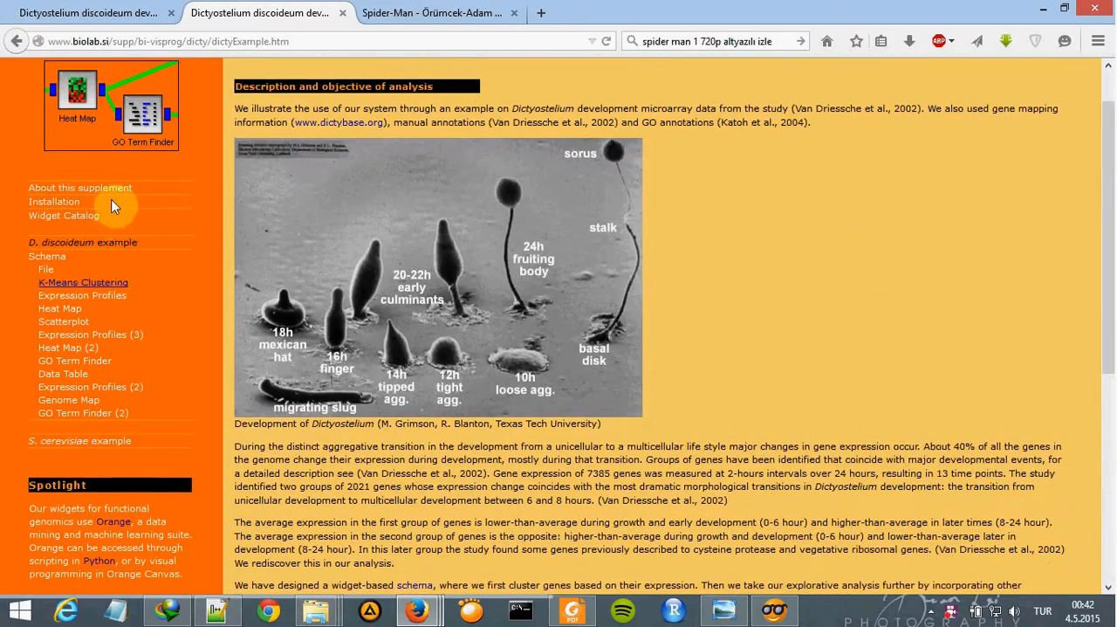
scroll(140, 279, down, 3)
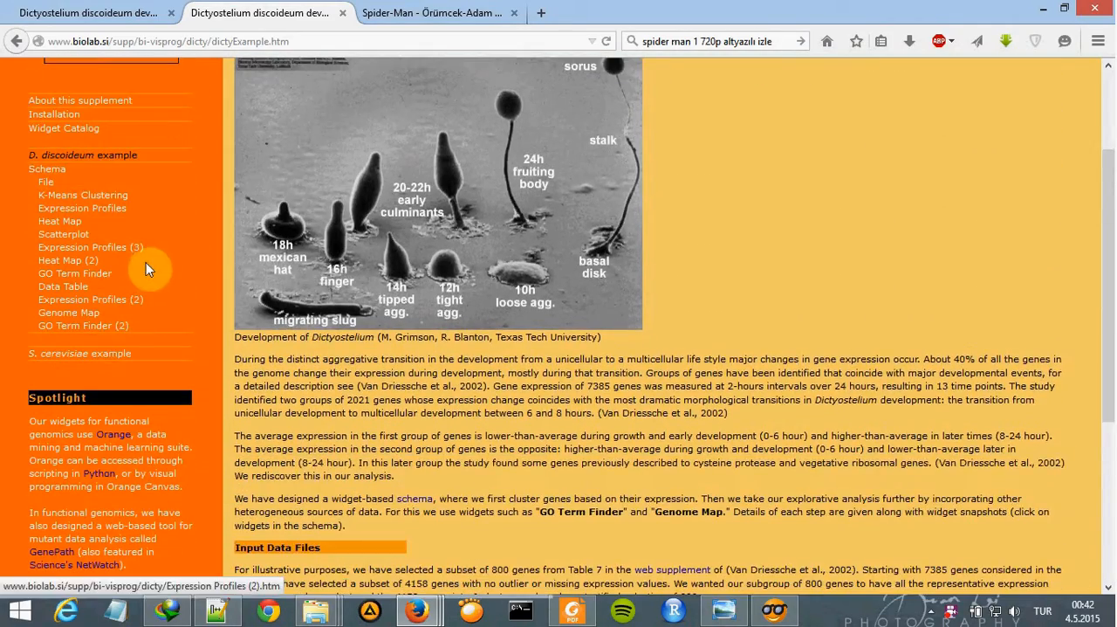
scroll(113, 253, down, 3)
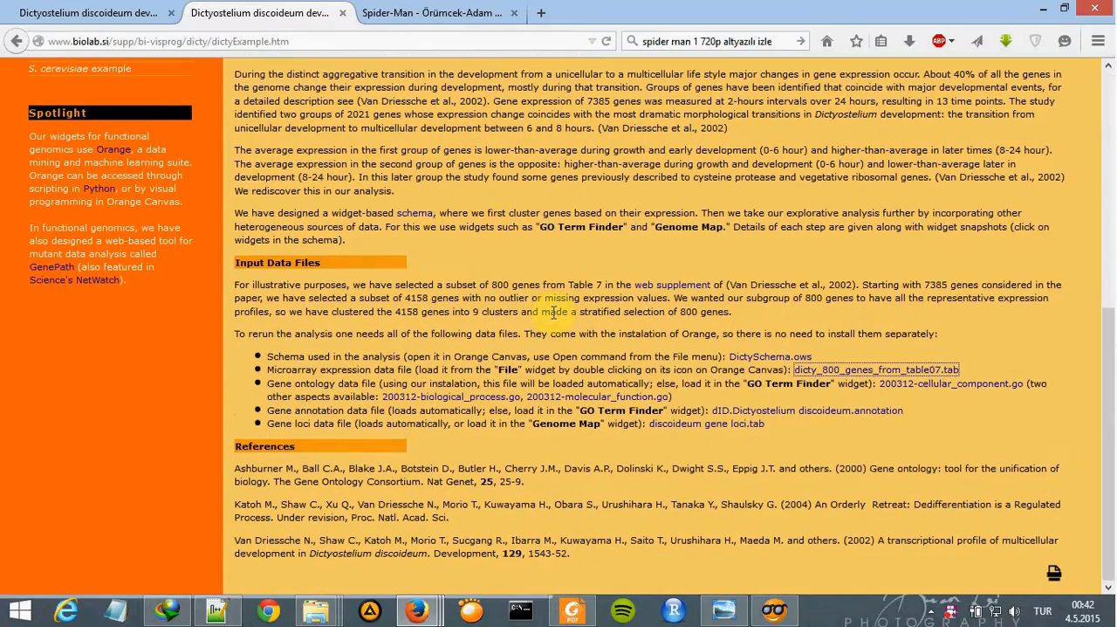
scroll(469, 312, up, 4)
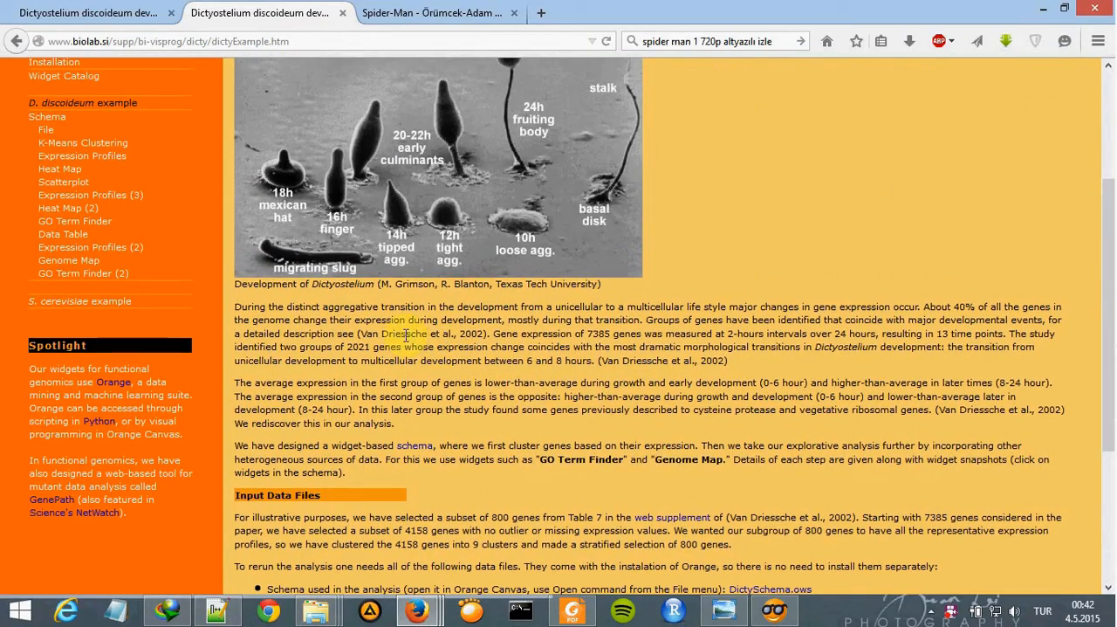
click(775, 608)
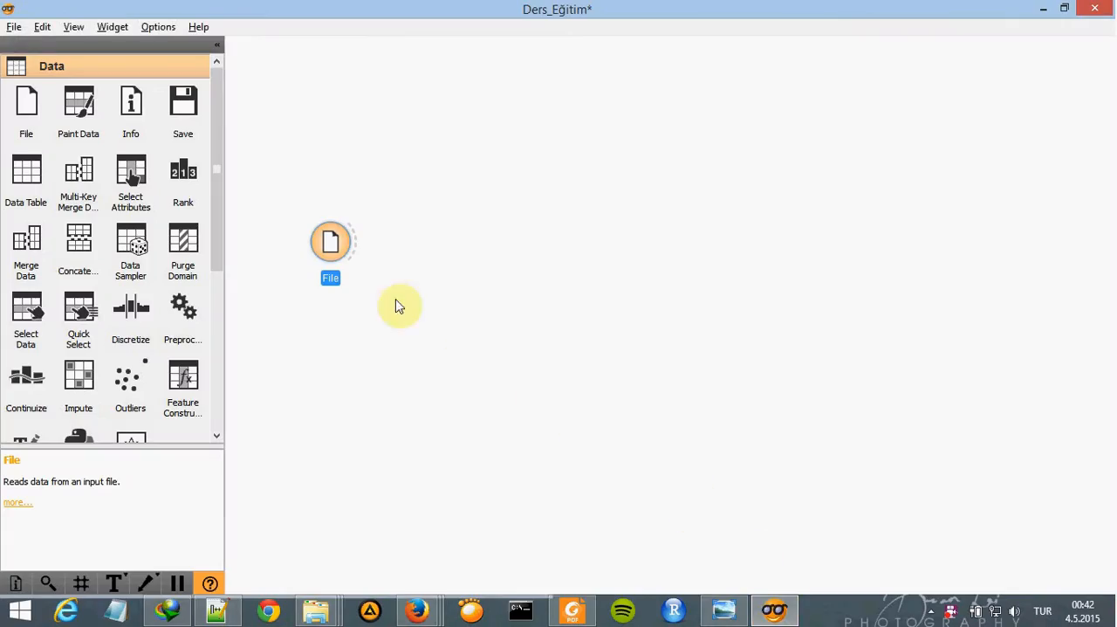
click(784, 614)
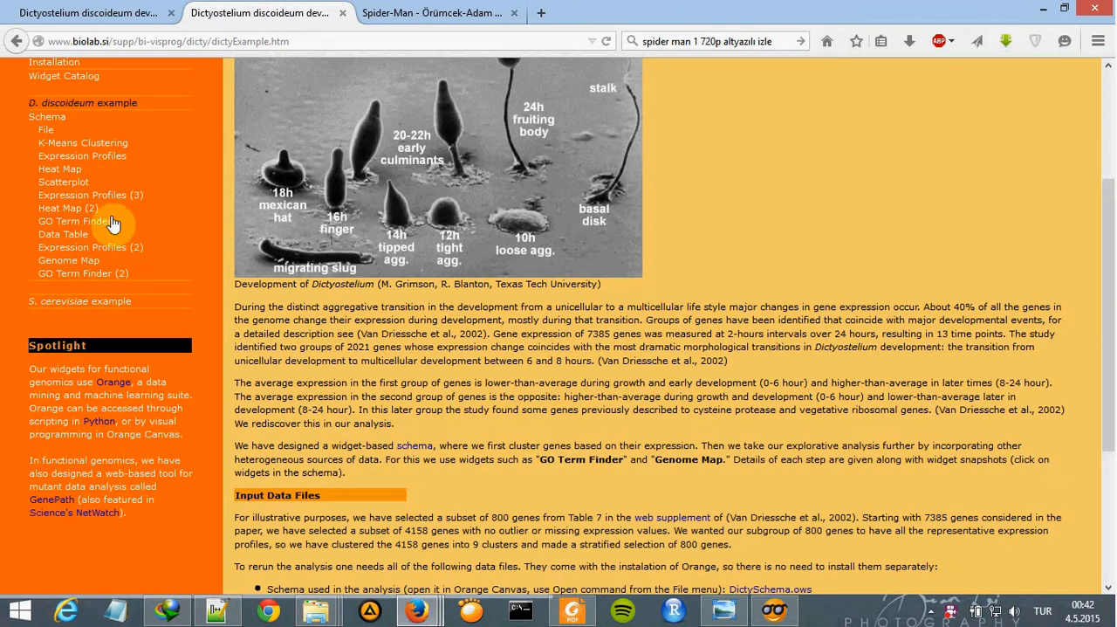
- Open the Schema page of the D. discoideum example and examine the workflow diagram of connected widgets
click(46, 120)
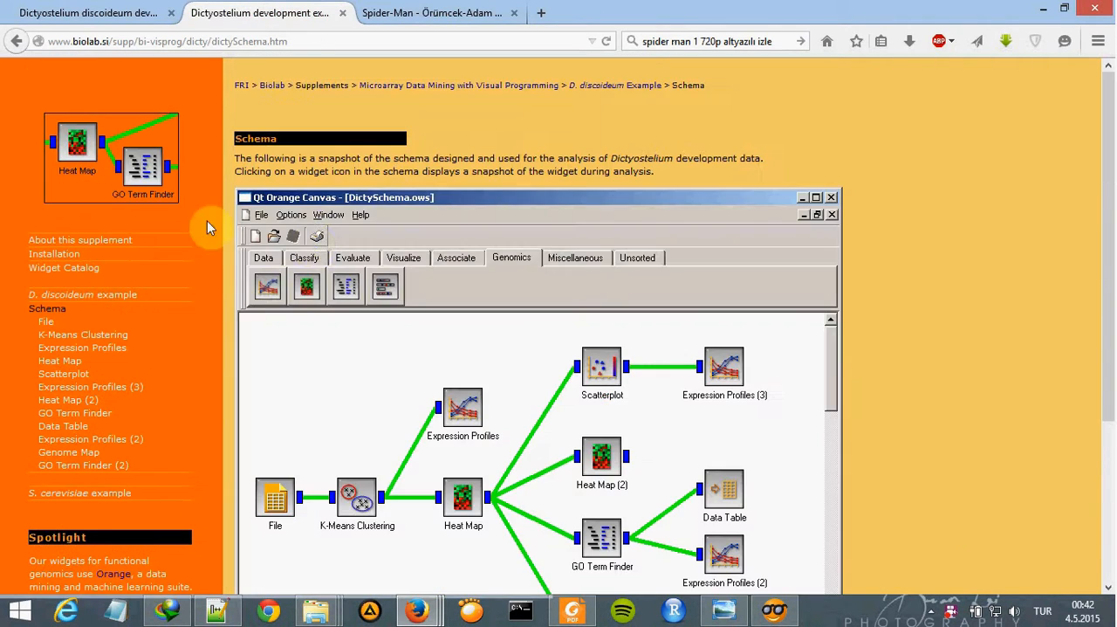
scroll(319, 242, down, 2)
scroll(439, 375, down, 3)
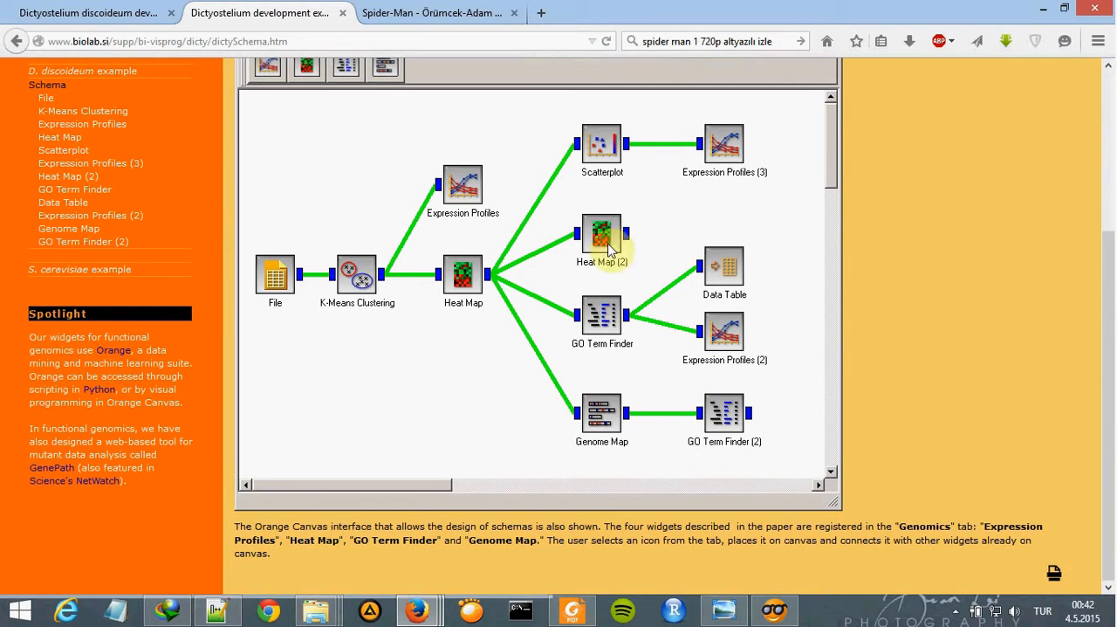
scroll(627, 262, up, 2)
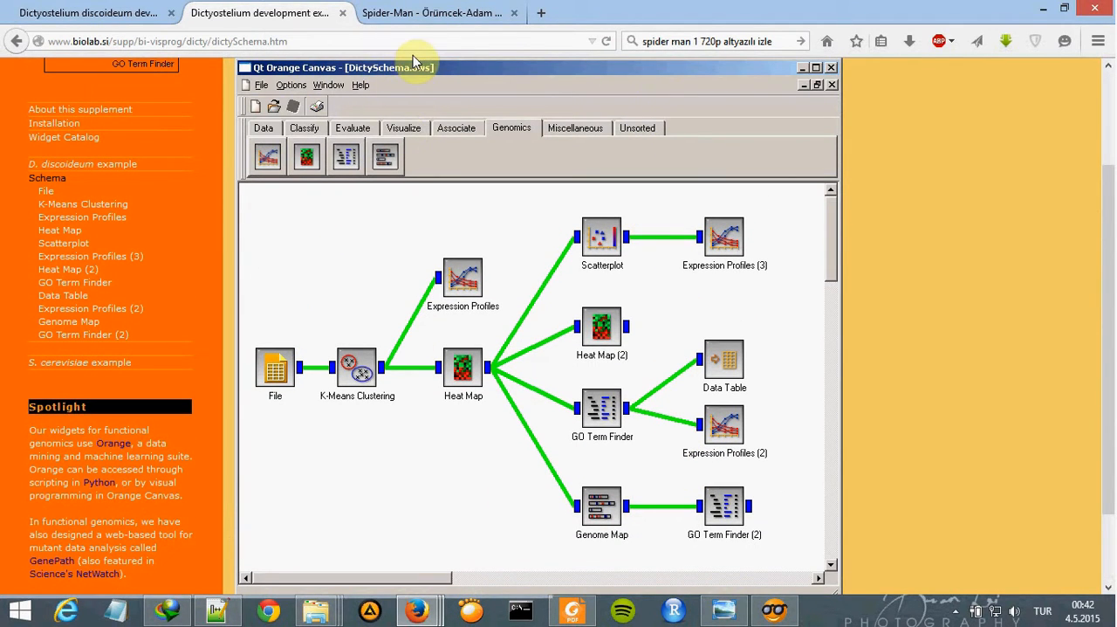
click(776, 611)
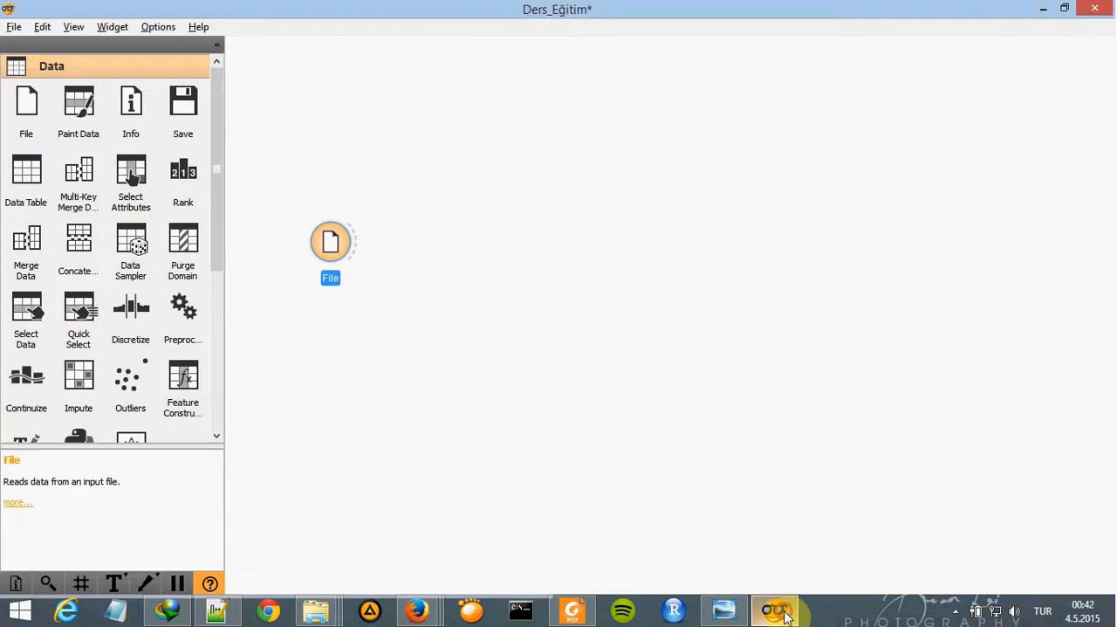
click(784, 616)
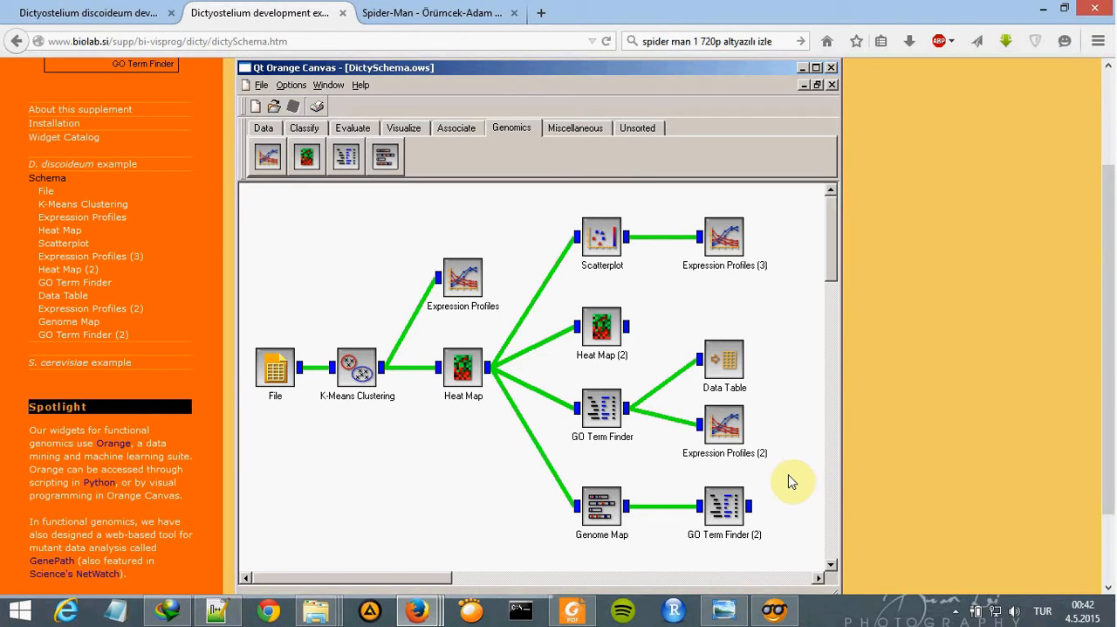
- Switch to Orange Canvas, open the add-on management and confirm it with the Orange-Bioinformatics add-on ticked
click(774, 612)
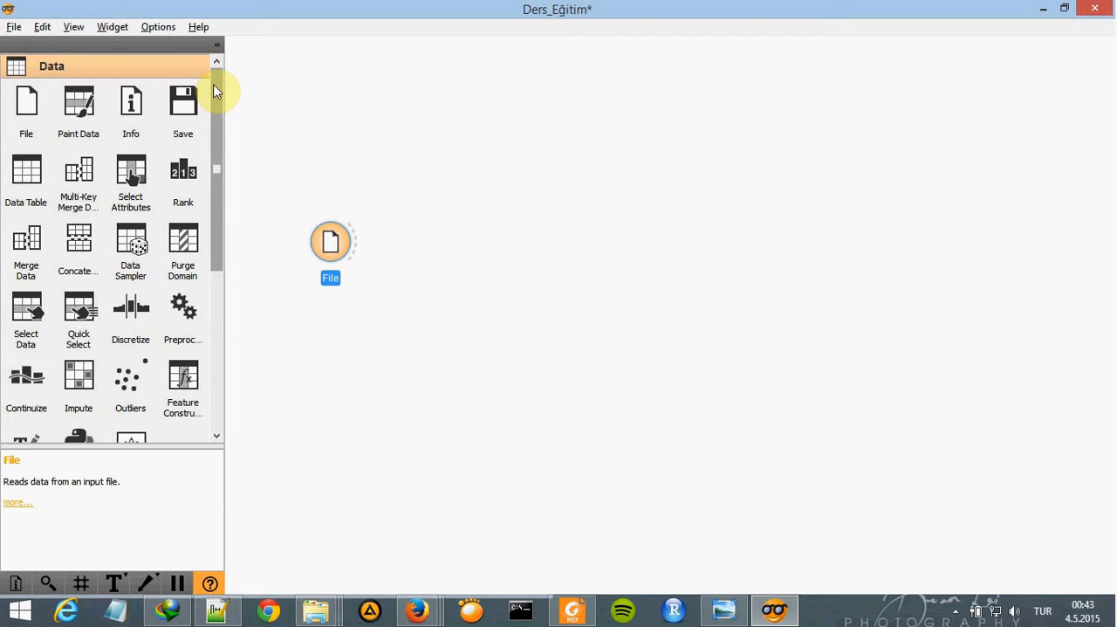
drag(224, 112, 219, 42)
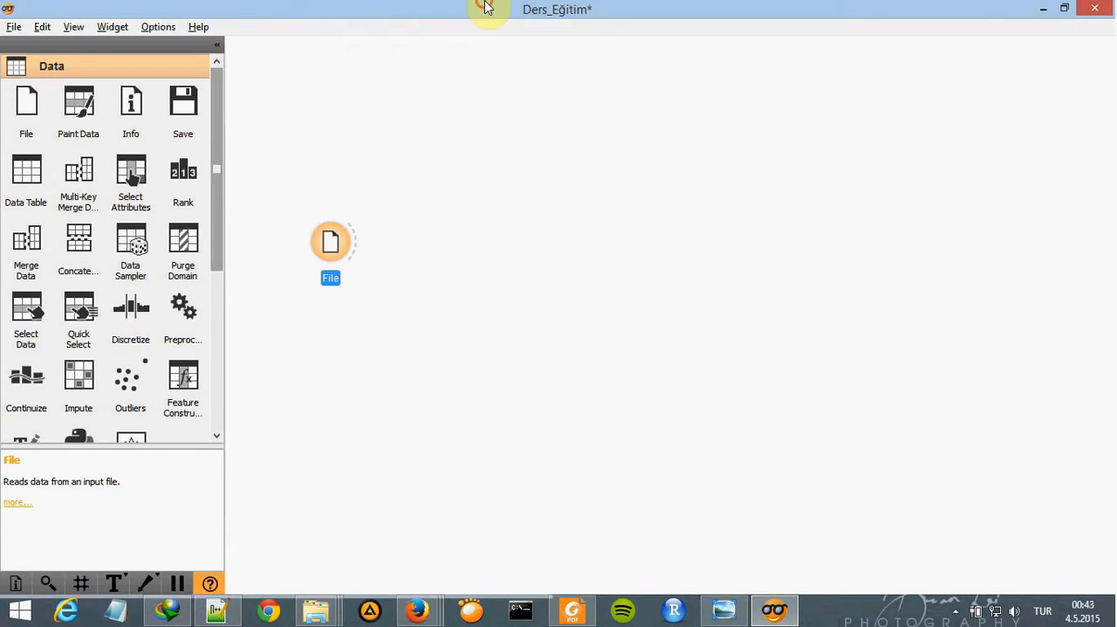
click(112, 27)
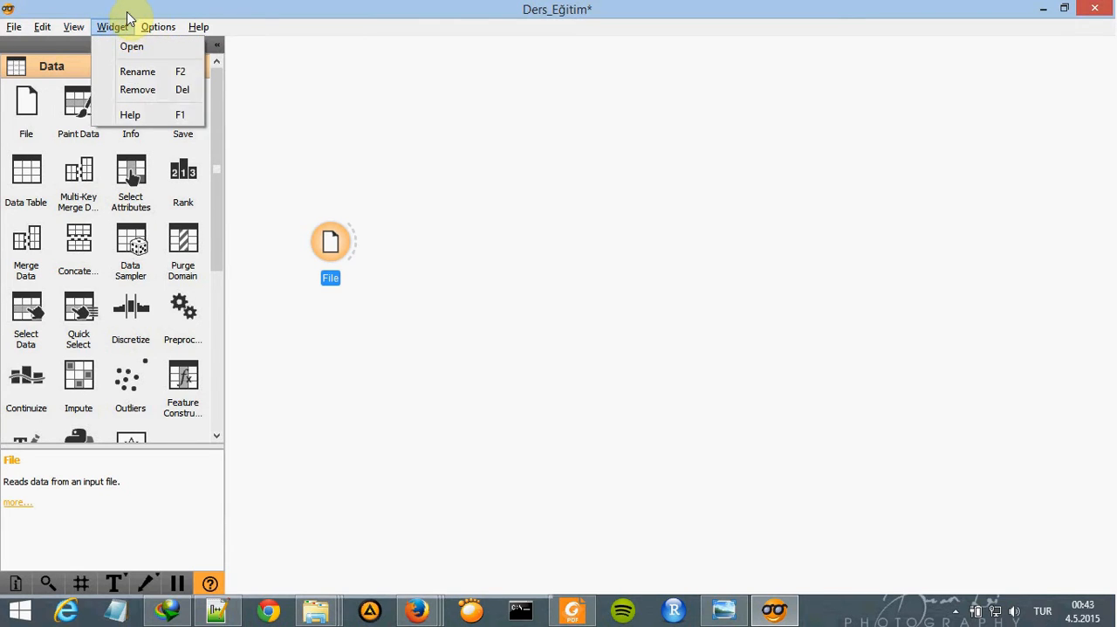
mouse_move(157, 26)
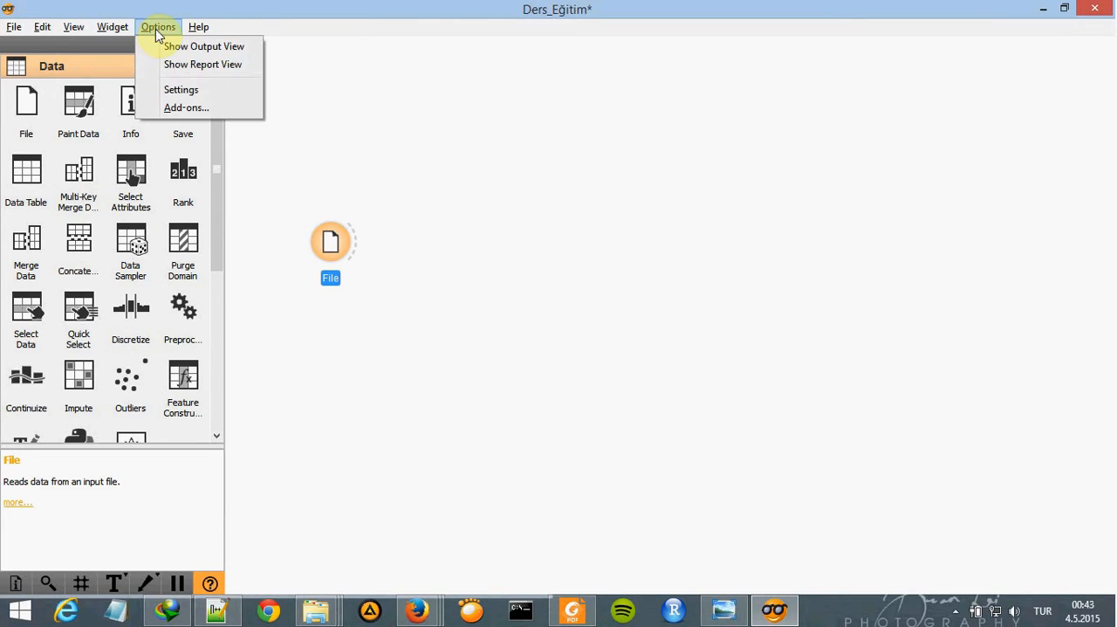
click(190, 109)
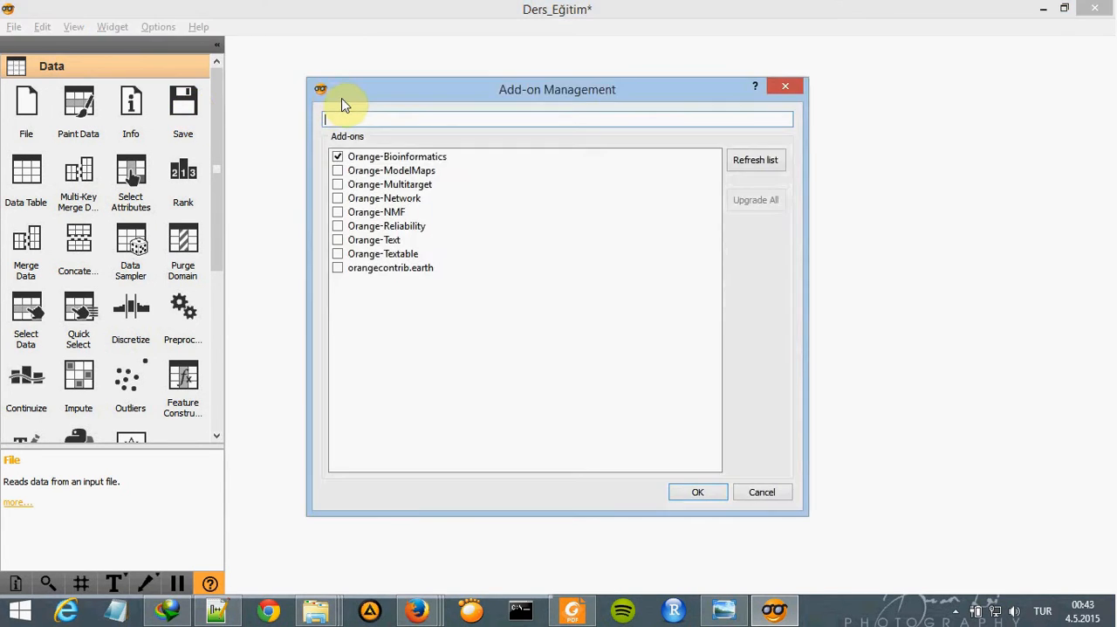
click(398, 161)
click(339, 157)
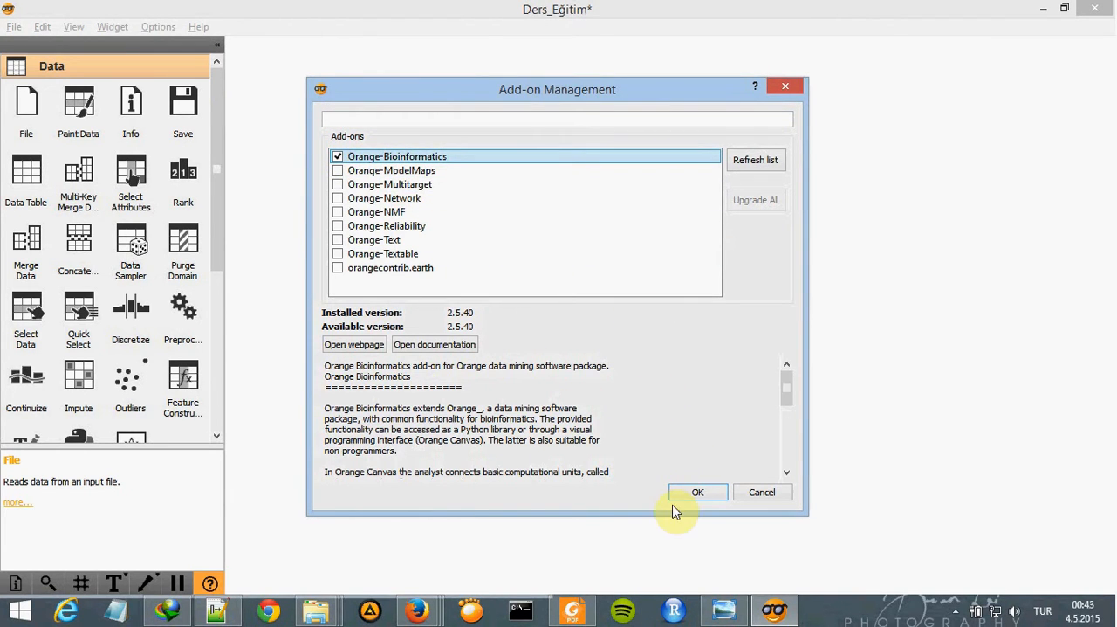
click(217, 224)
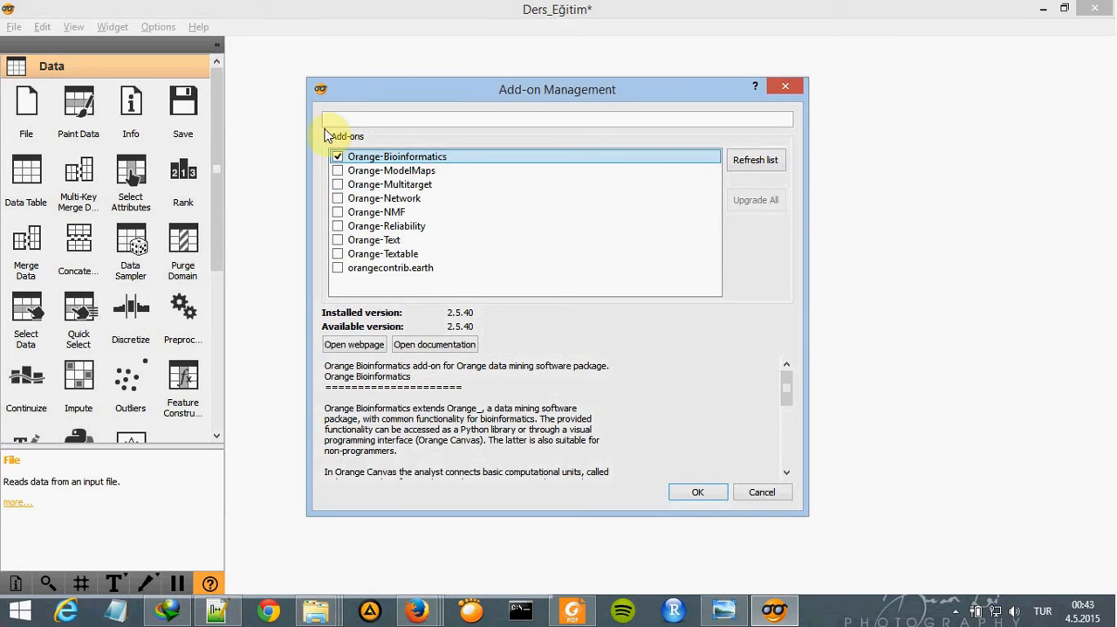
click(686, 496)
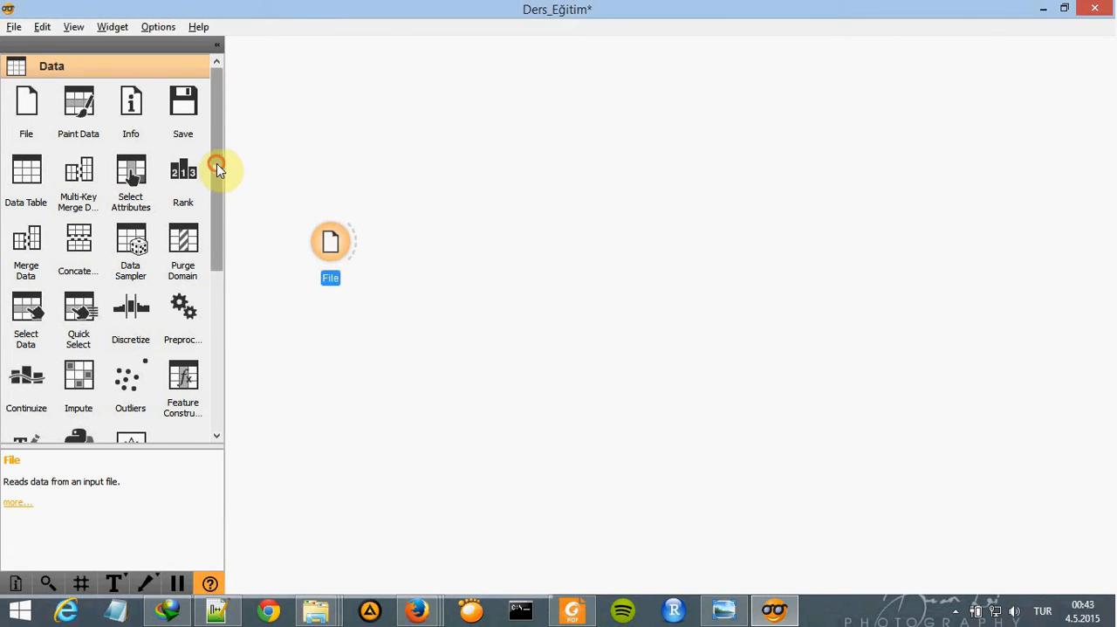
- Expand the Bioinformatics widget category and look through its available widgets
drag(217, 166, 218, 346)
click(61, 404)
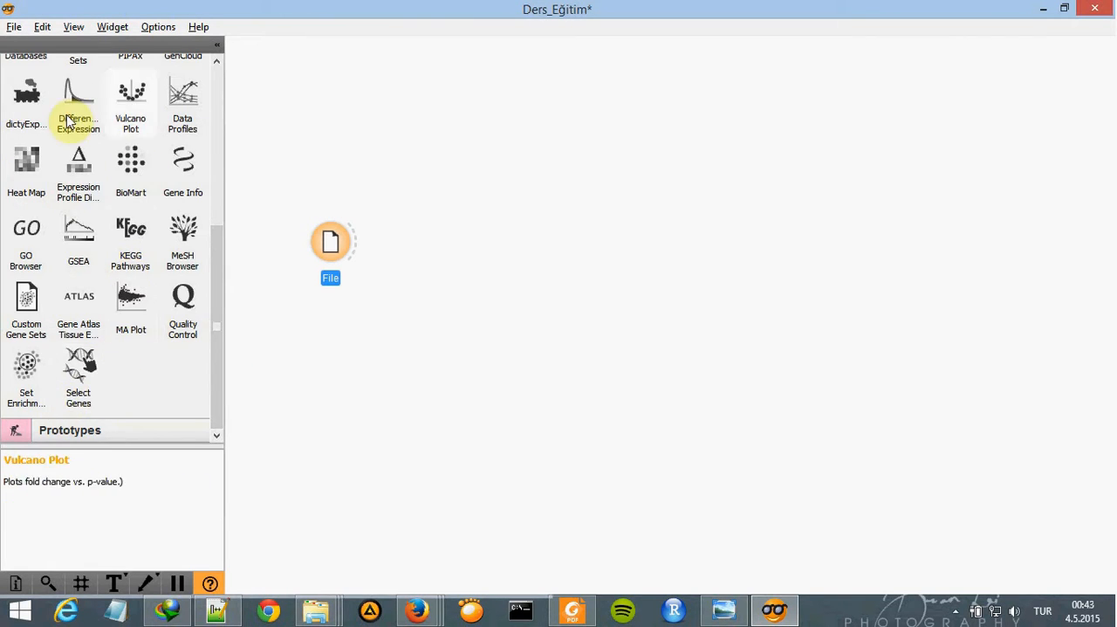
scroll(130, 259, up, 2)
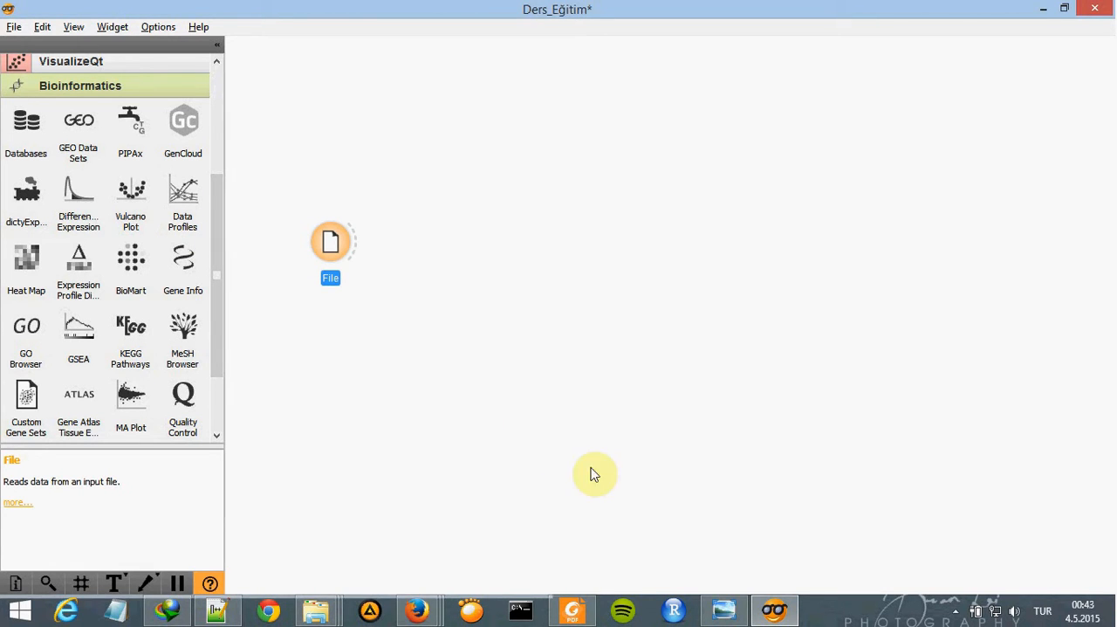
- View the reference workflow in the Orange Canvas.png picture and return to Orange Canvas
click(723, 609)
click(723, 609)
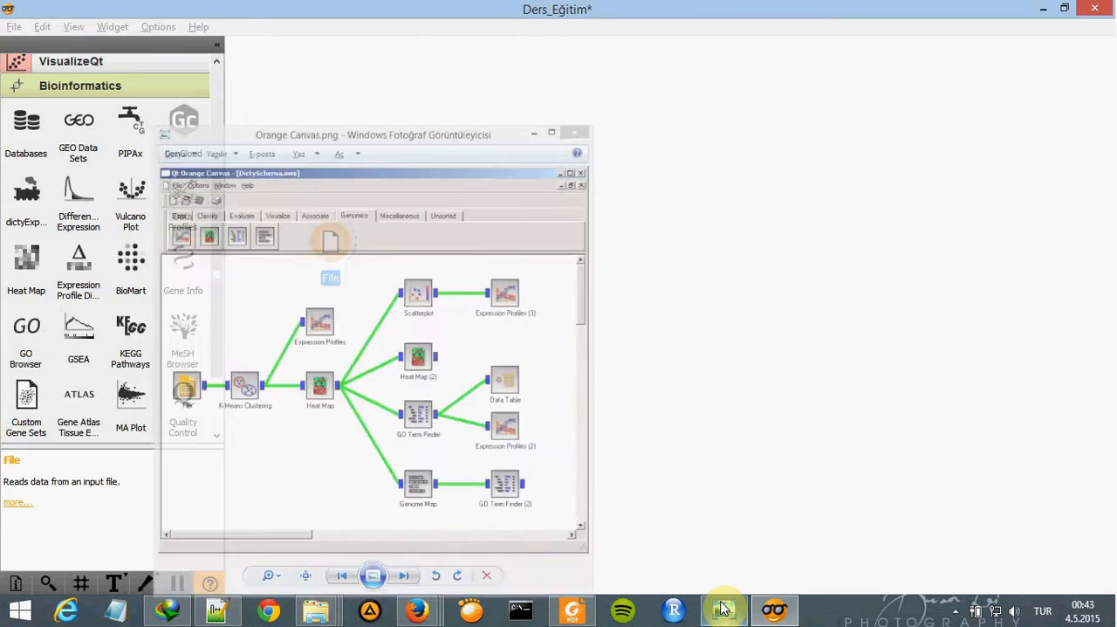
click(722, 609)
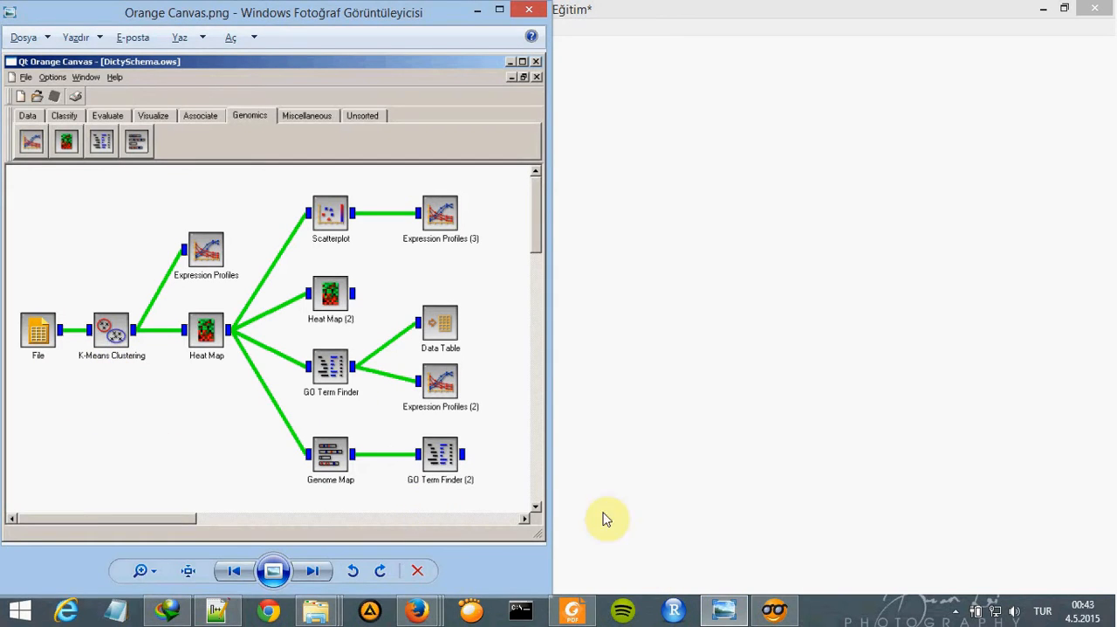
click(725, 610)
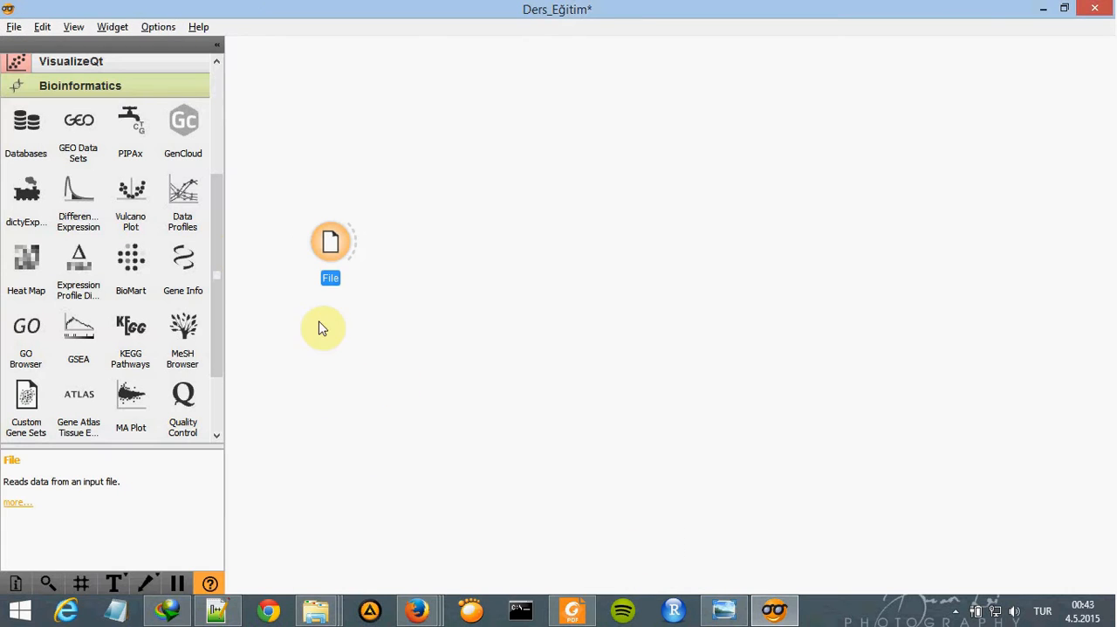
- Add a k-Means Clustering widget from the Unsupervised category beside the File widget and connect File to it
drag(215, 214, 215, 118)
click(122, 168)
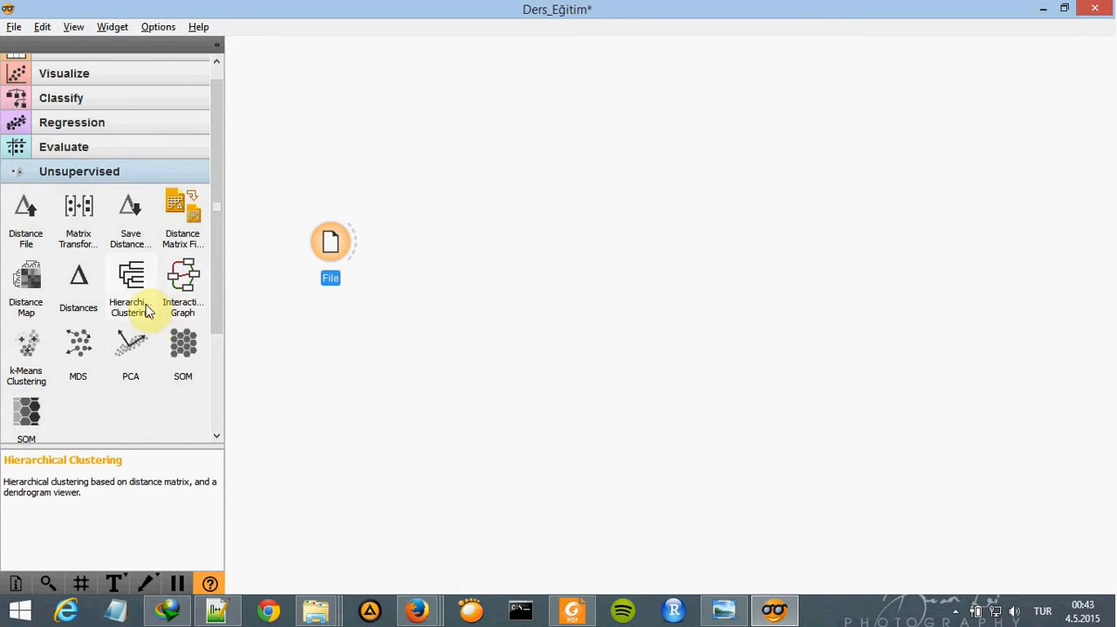
drag(67, 344, 407, 245)
drag(320, 252, 310, 236)
mouse_move(405, 261)
mouse_down()
mouse_move(415, 237)
mouse_move(411, 260)
mouse_up()
drag(342, 226, 397, 232)
- Load dicty_800_genes_from_table07.tab into the File widget and close its window
click(322, 242)
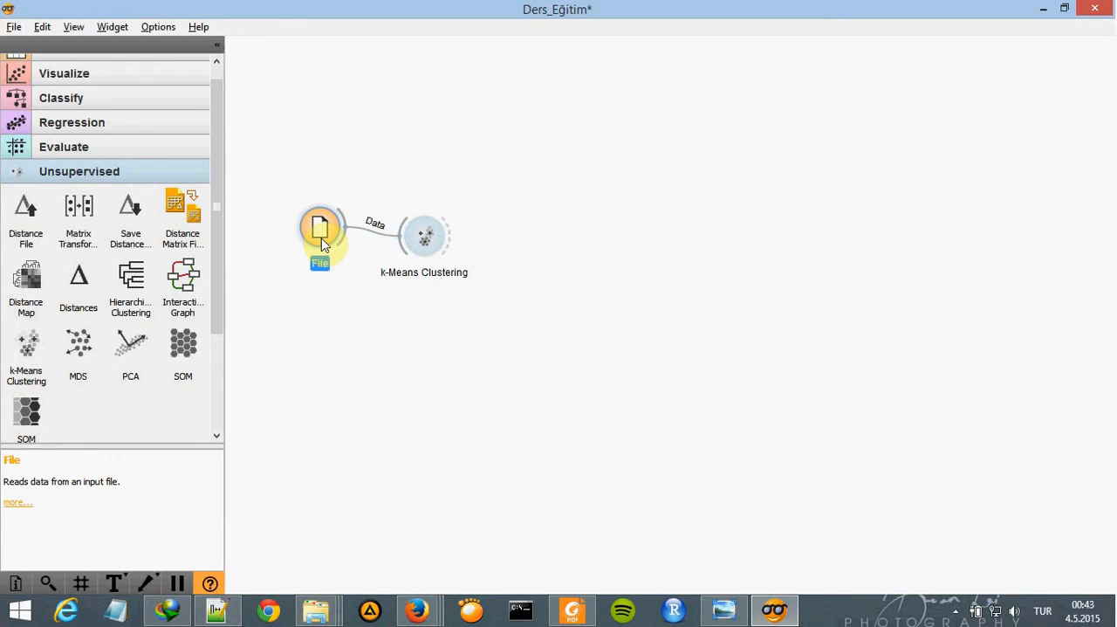
double_click(320, 252)
click(537, 243)
click(547, 245)
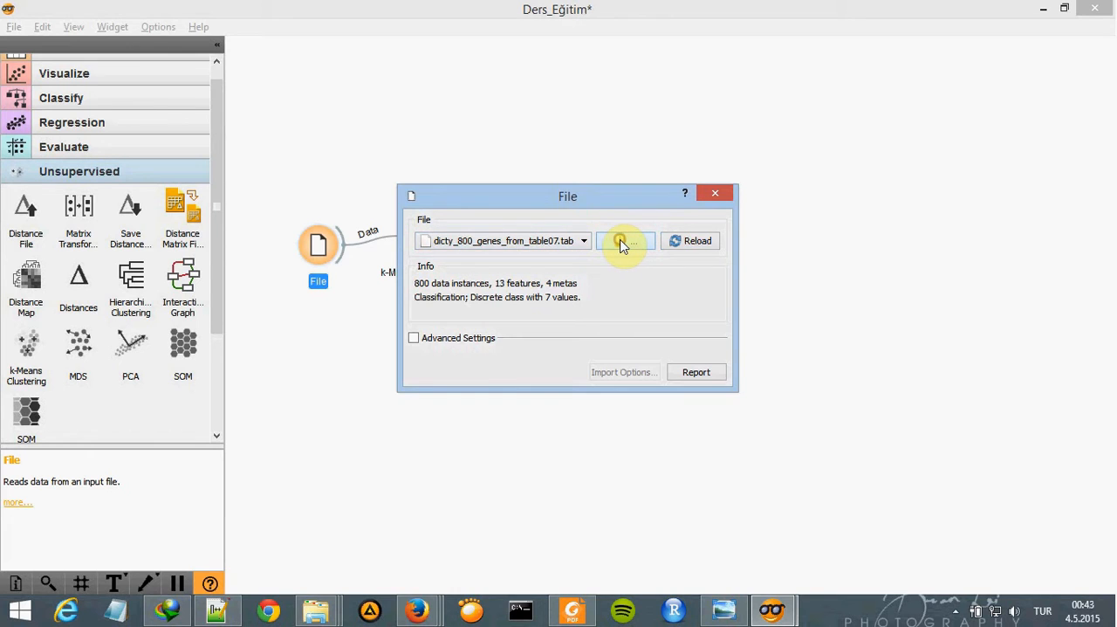
click(622, 244)
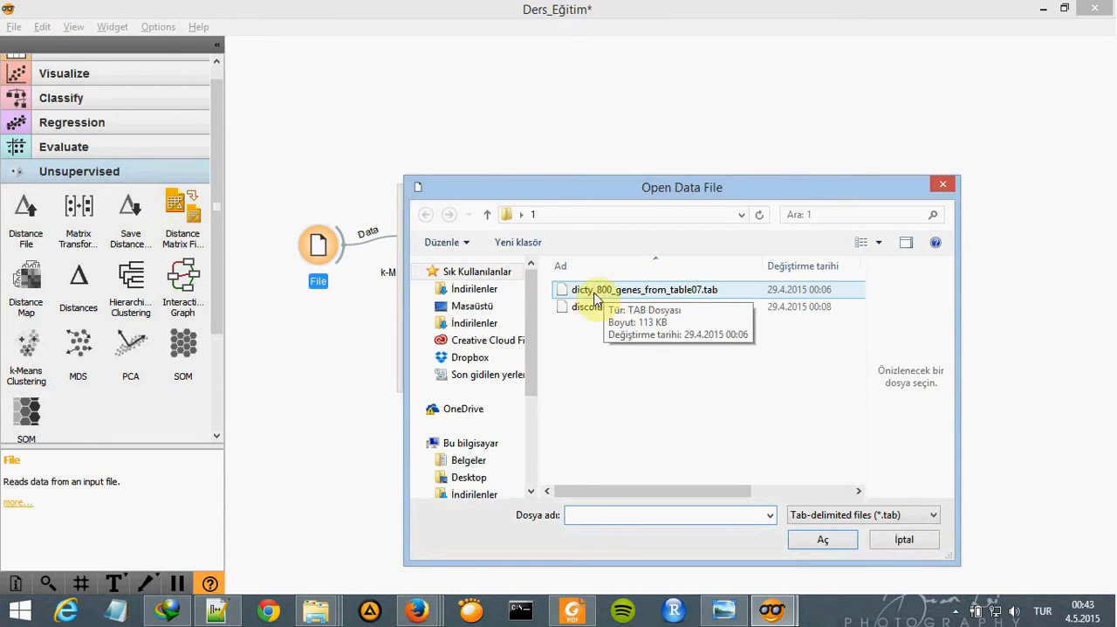
double_click(706, 290)
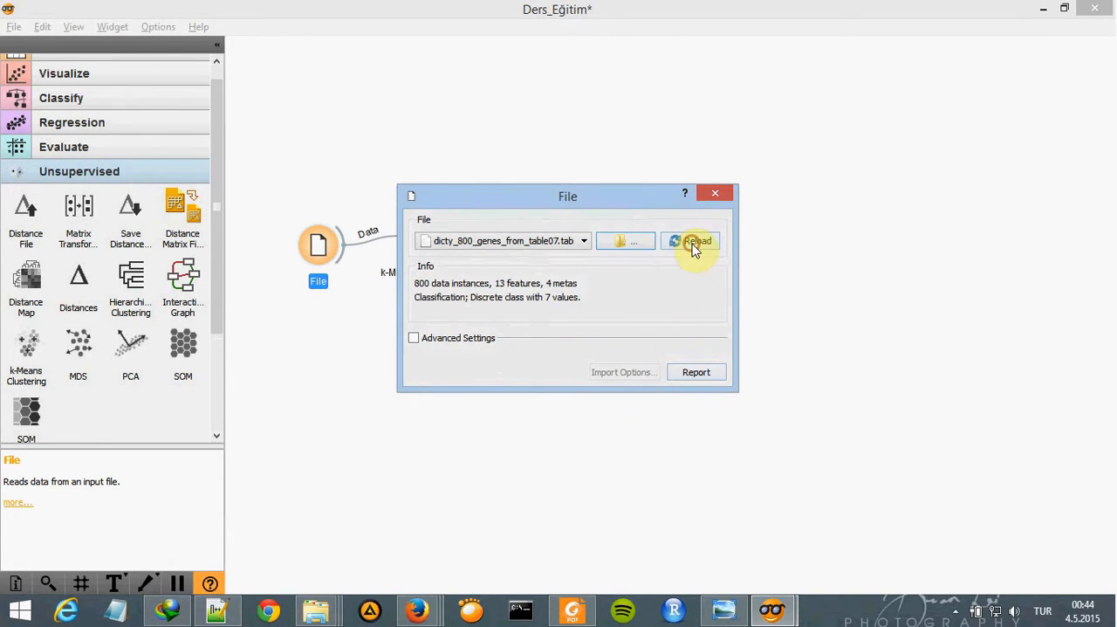
click(719, 189)
- Open the k-Means Clustering widget's settings, consult the K-Means Clustering reference page in Firefox, and return to the settings window
click(437, 266)
double_click(436, 266)
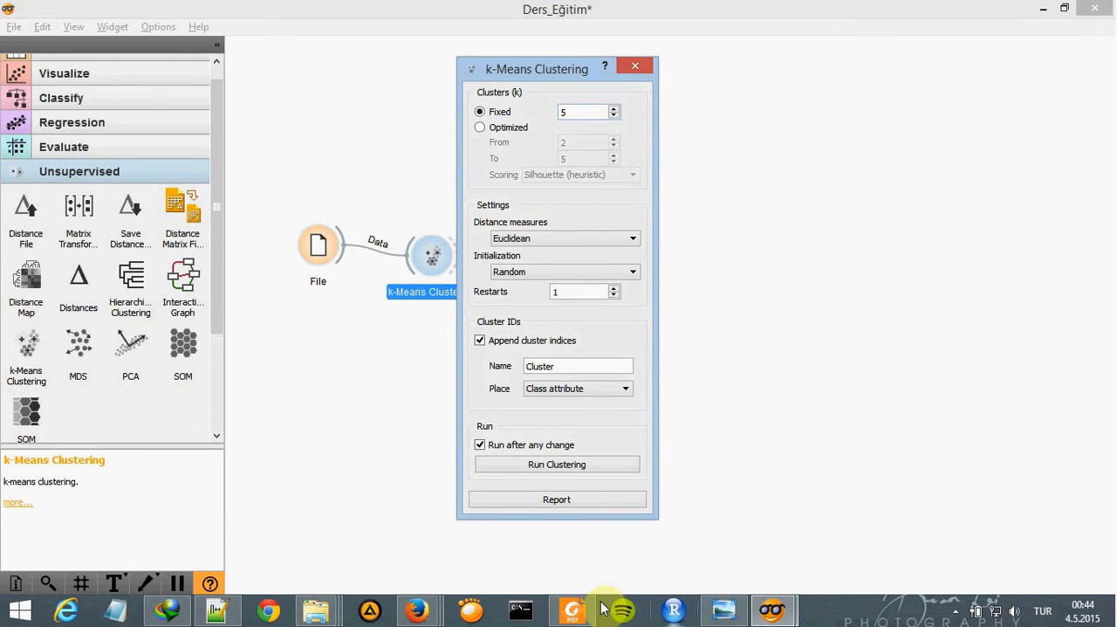
mouse_move(416, 609)
click(543, 509)
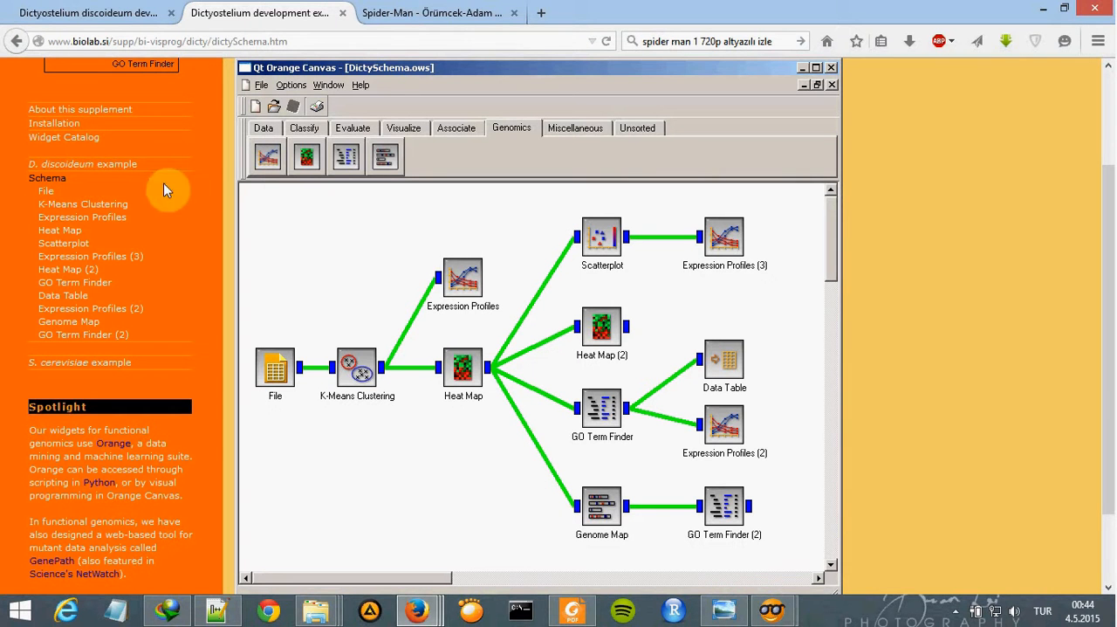
click(71, 205)
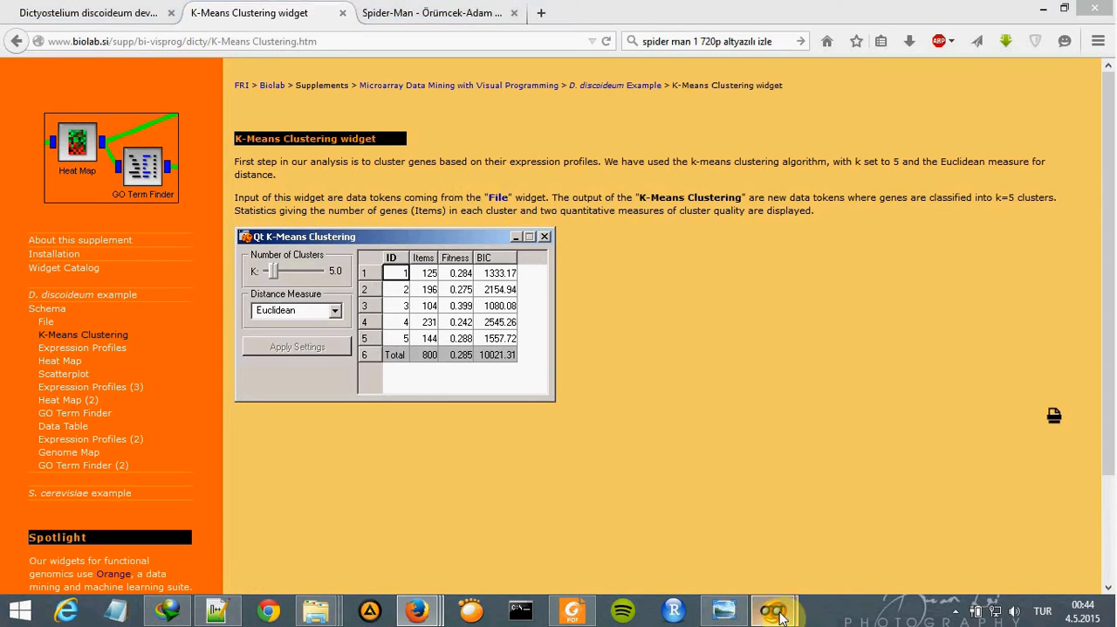
mouse_move(772, 609)
click(843, 533)
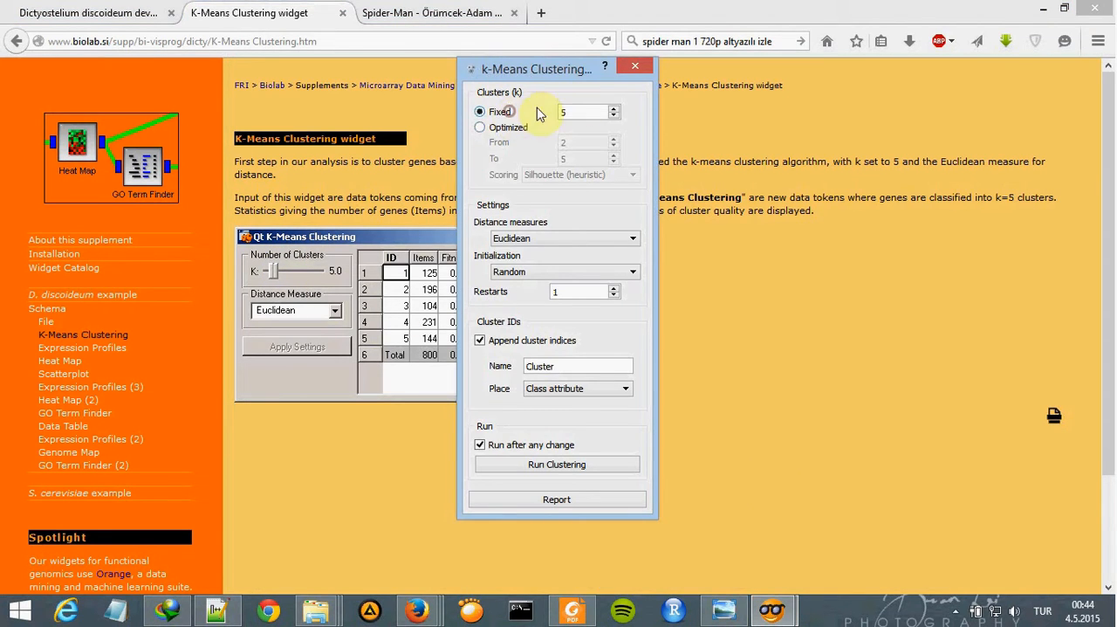
- Run k-Means Clustering with 5 fixed clusters and the Euclidean distance measure, and close its window
click(565, 238)
click(568, 236)
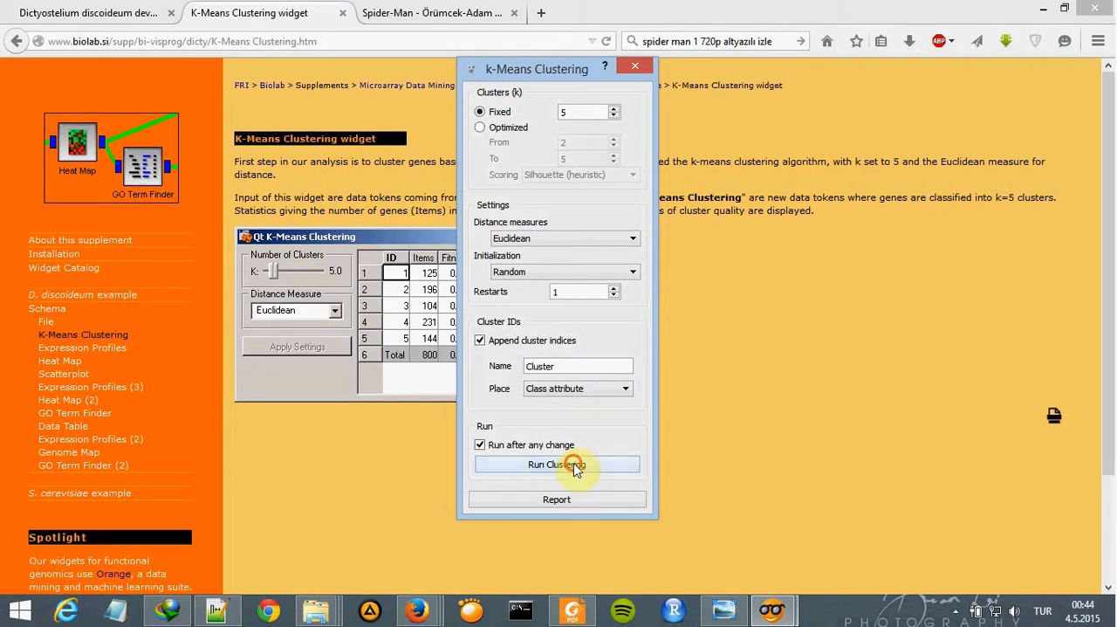
click(1033, 15)
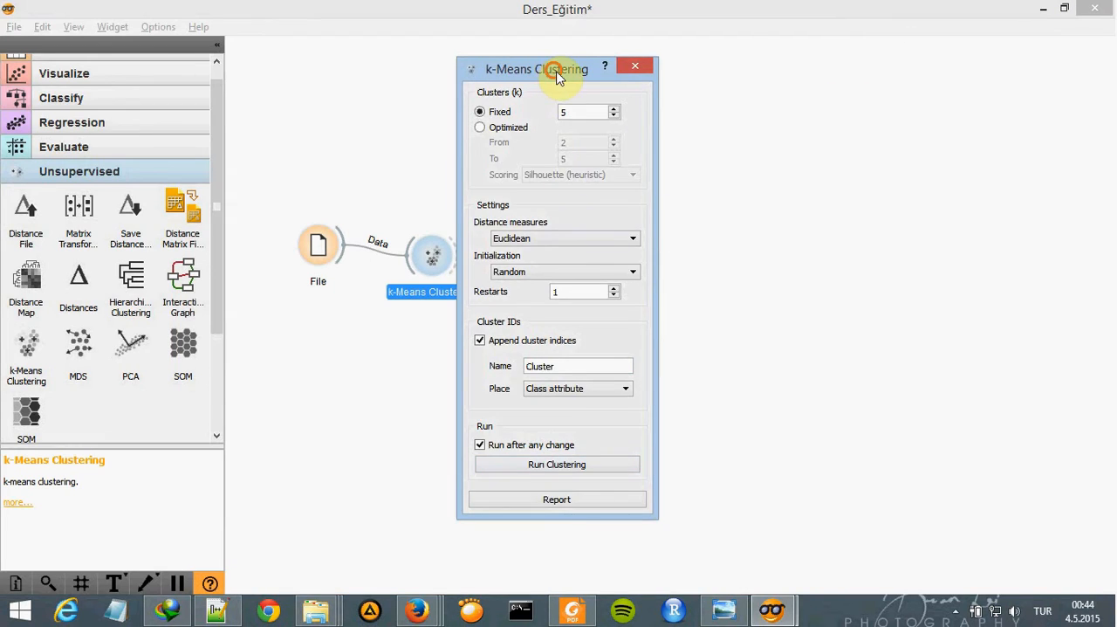
drag(559, 77, 653, 57)
click(651, 447)
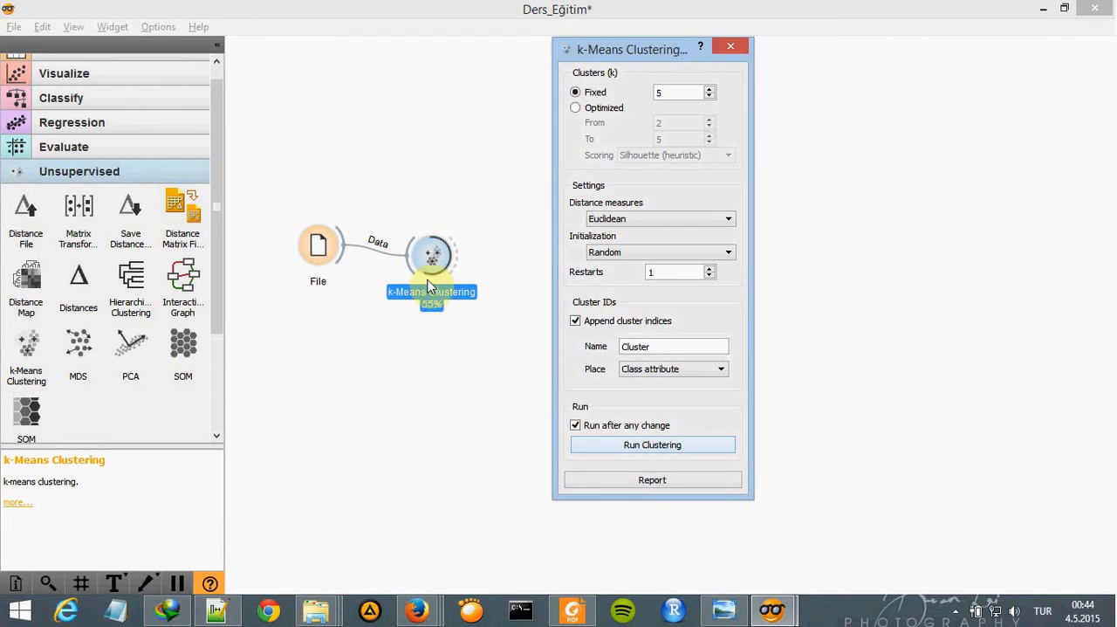
click(731, 46)
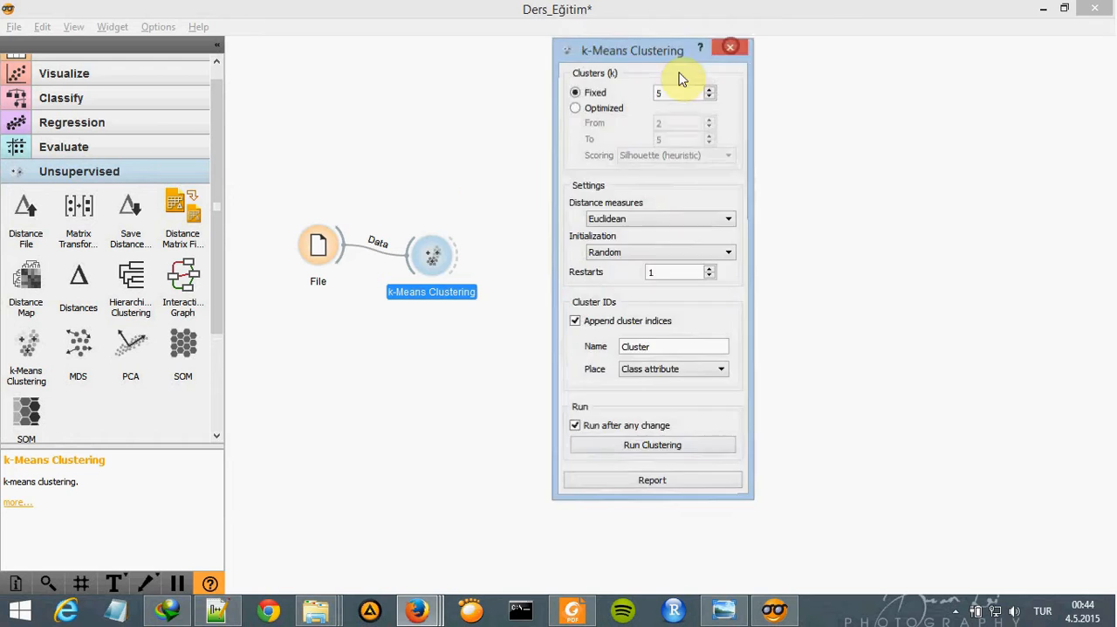
- Move the File and k-Means Clustering widgets slightly lower on the canvas and check the reference workflow in Orange Canvas.png
drag(318, 247, 315, 263)
click(436, 257)
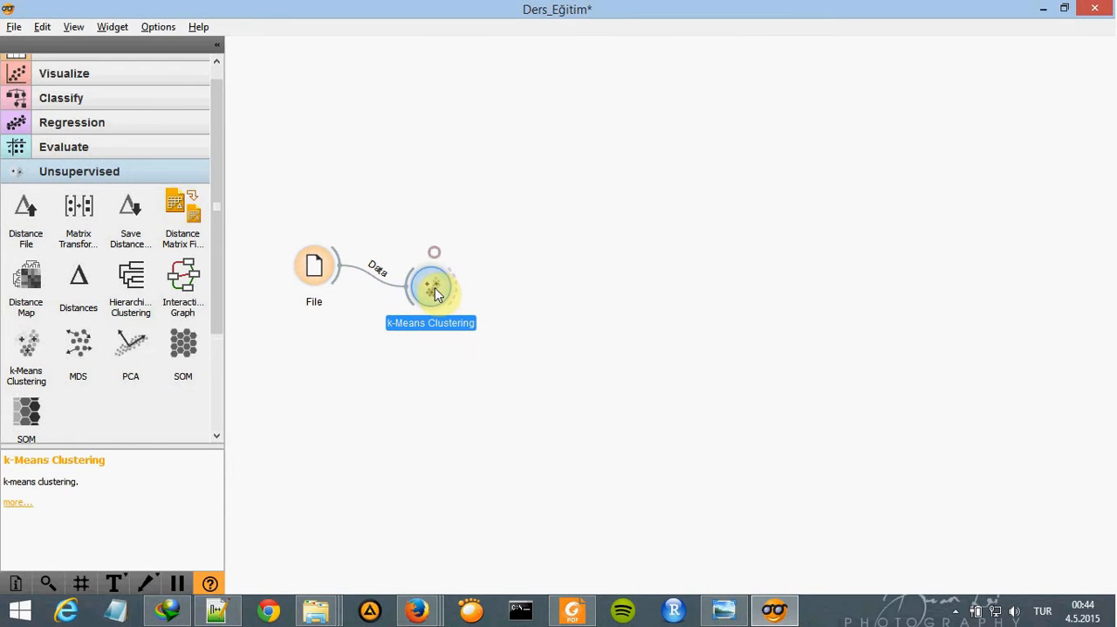
click(722, 609)
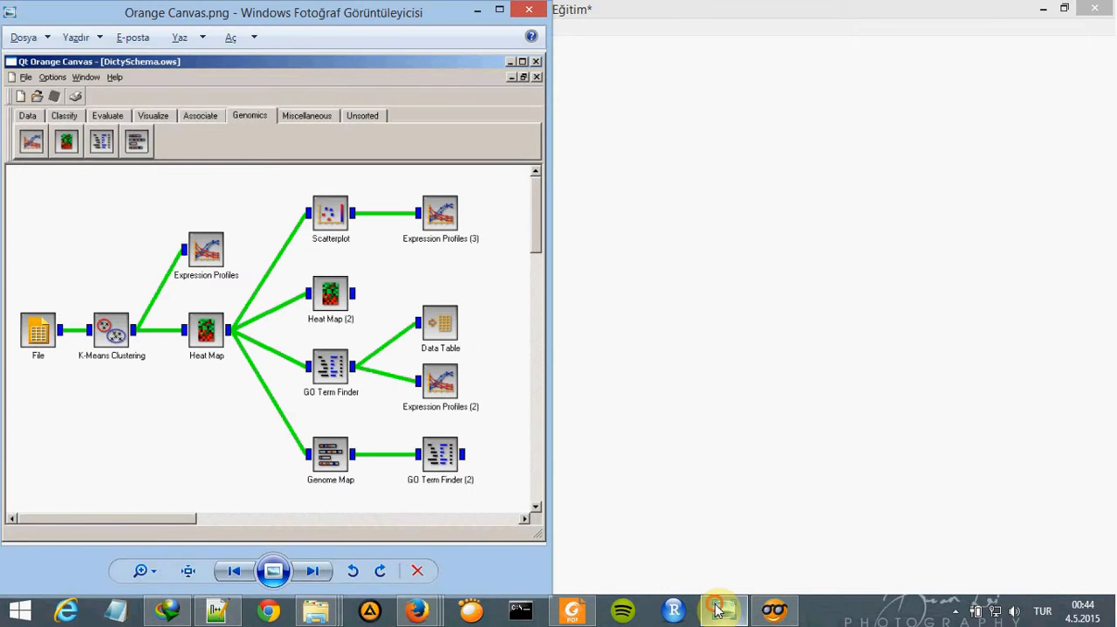
click(715, 609)
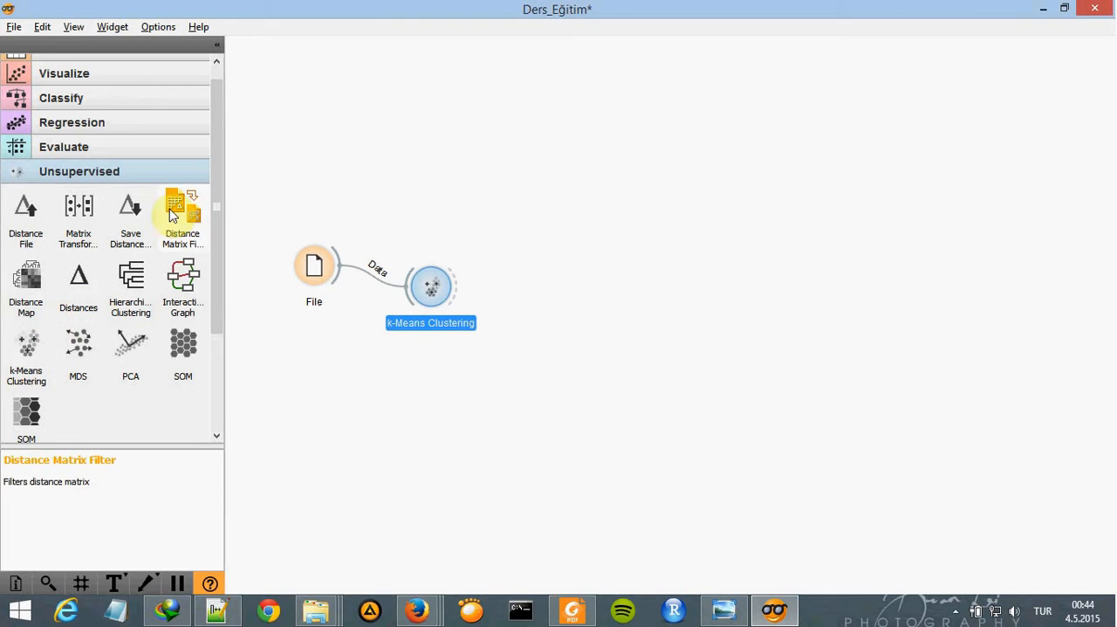
- Add a Heat Map widget from the Bioinformatics category beside k-Means Clustering and link the Data output to its Examples input
drag(214, 212, 219, 341)
click(116, 402)
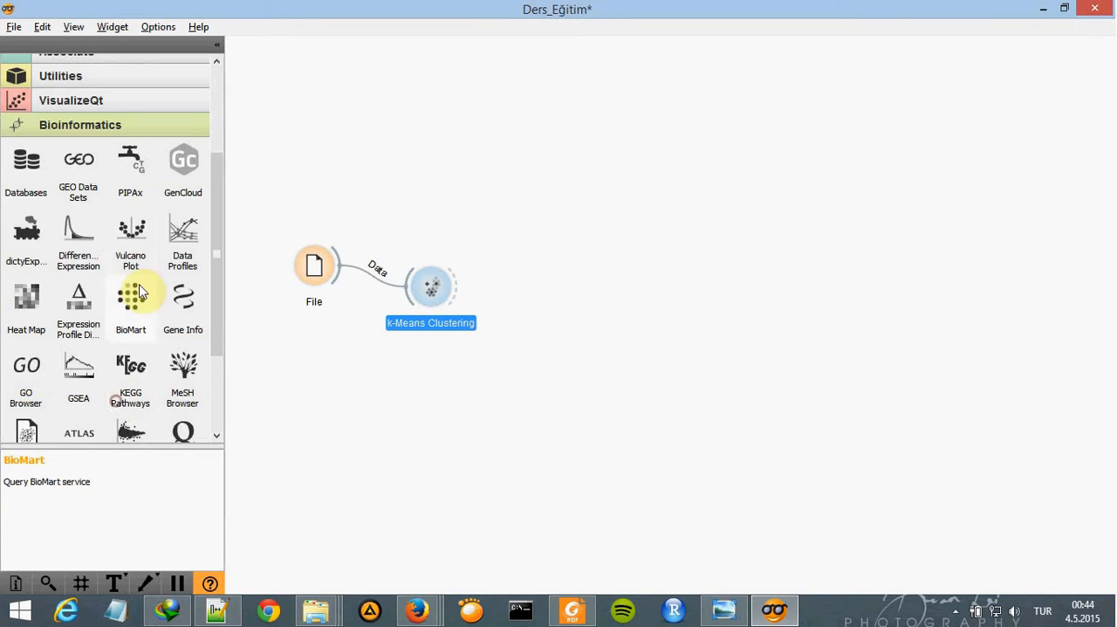
drag(27, 299, 526, 285)
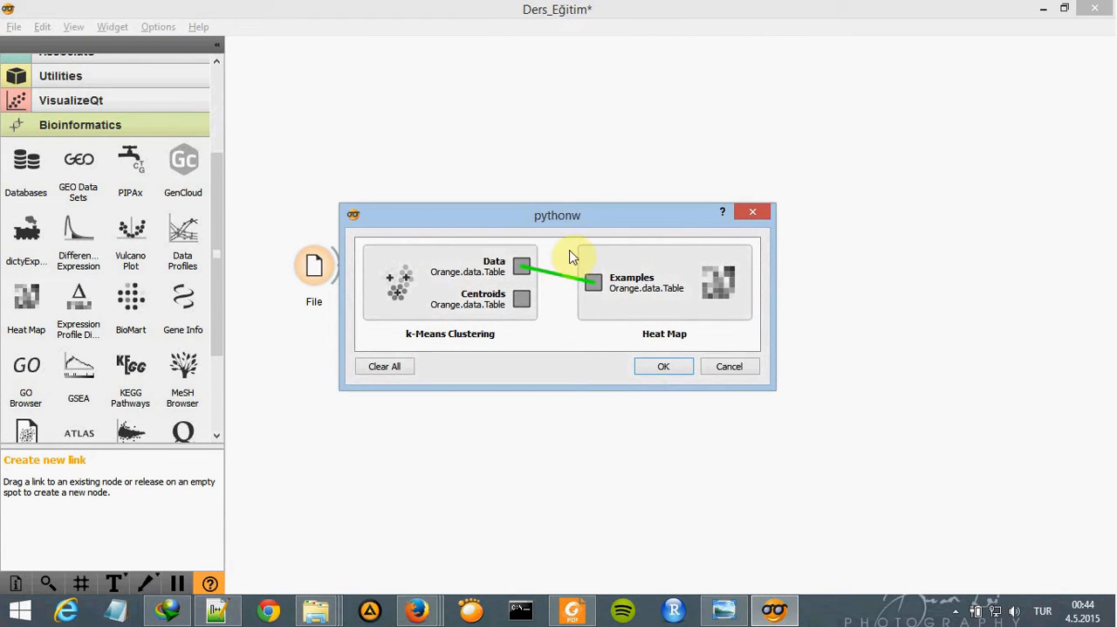
click(668, 368)
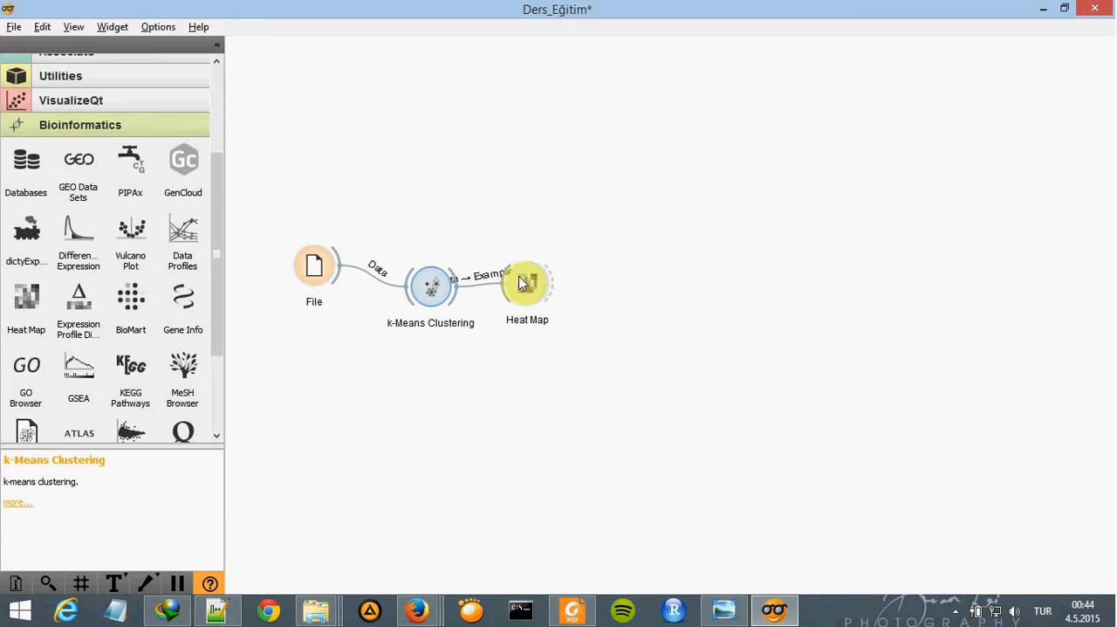
- Consult the Expression Profiles reference page in Firefox and its place in the Orange Canvas.png workflow, and return to Orange Canvas
click(418, 609)
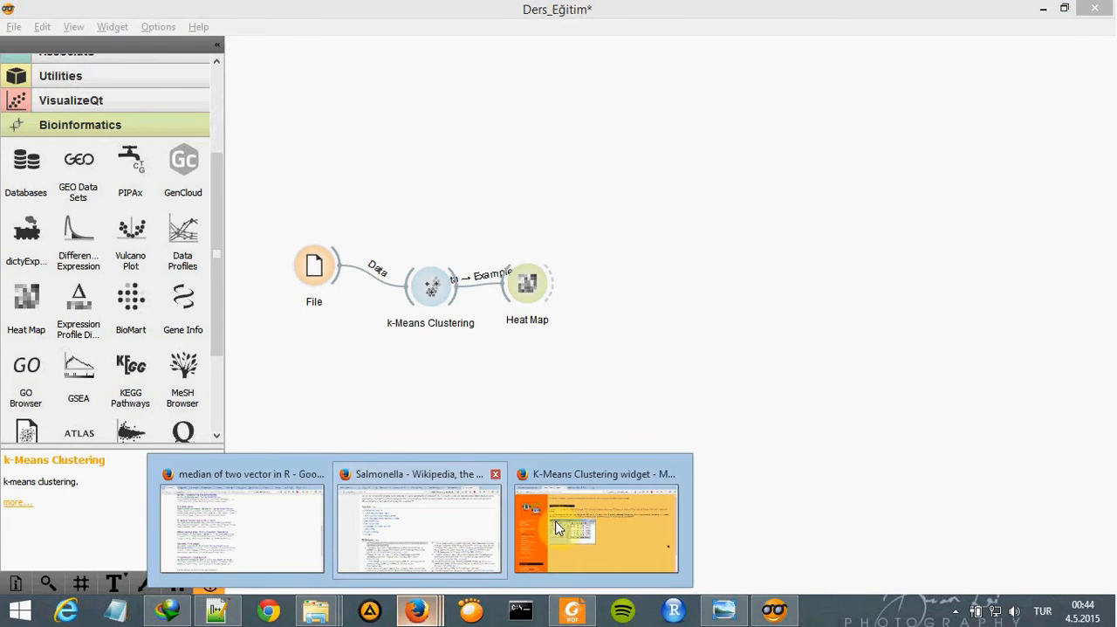
click(567, 503)
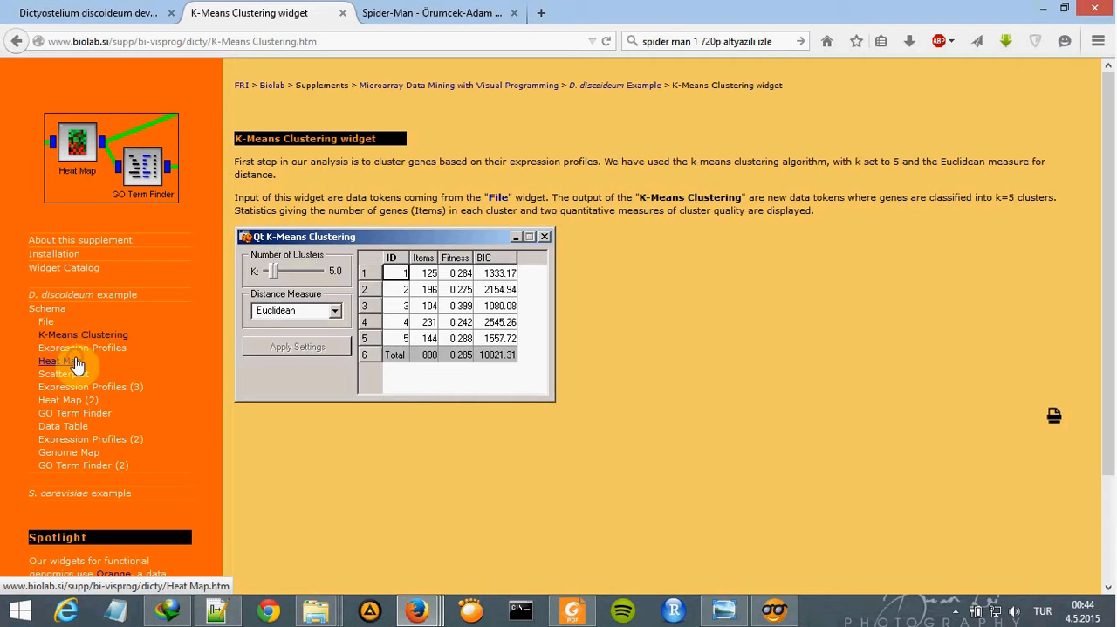
click(56, 361)
click(117, 349)
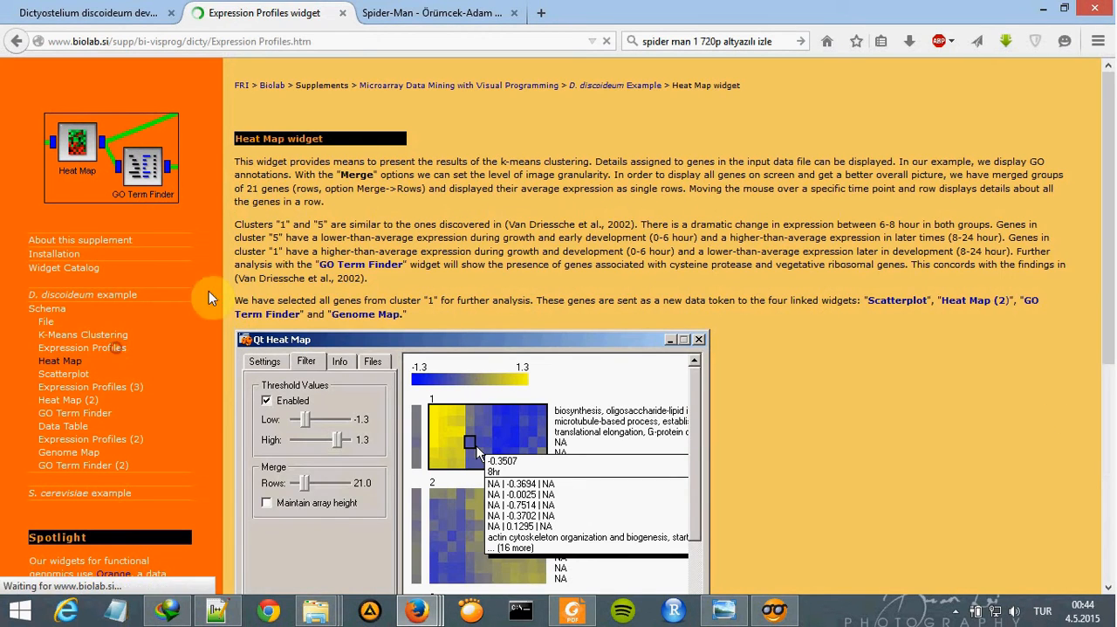
click(724, 610)
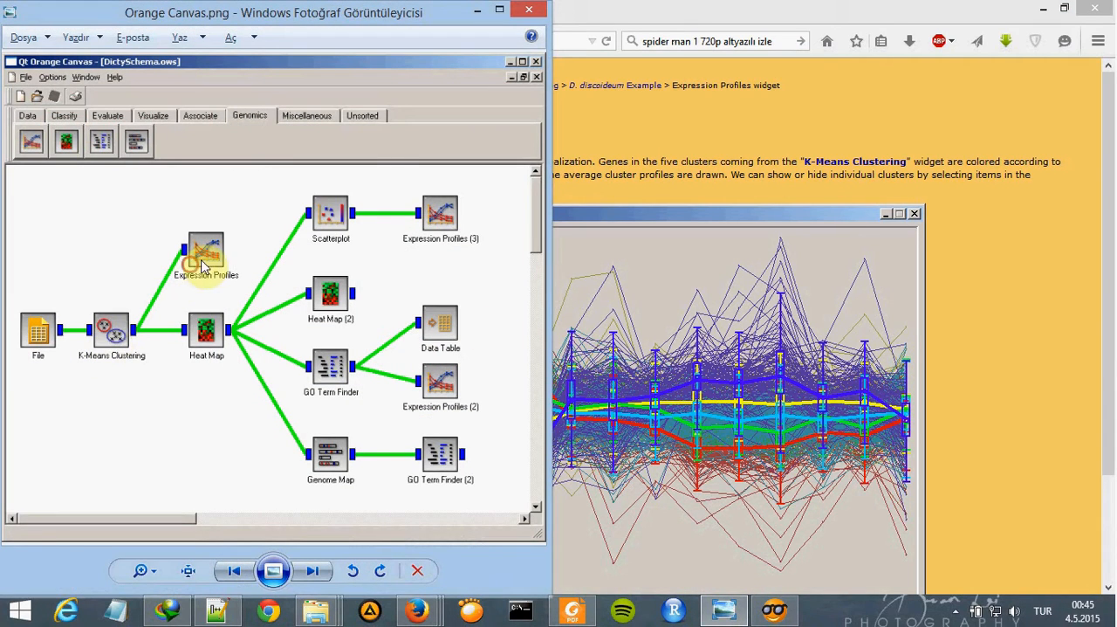
click(477, 13)
click(776, 608)
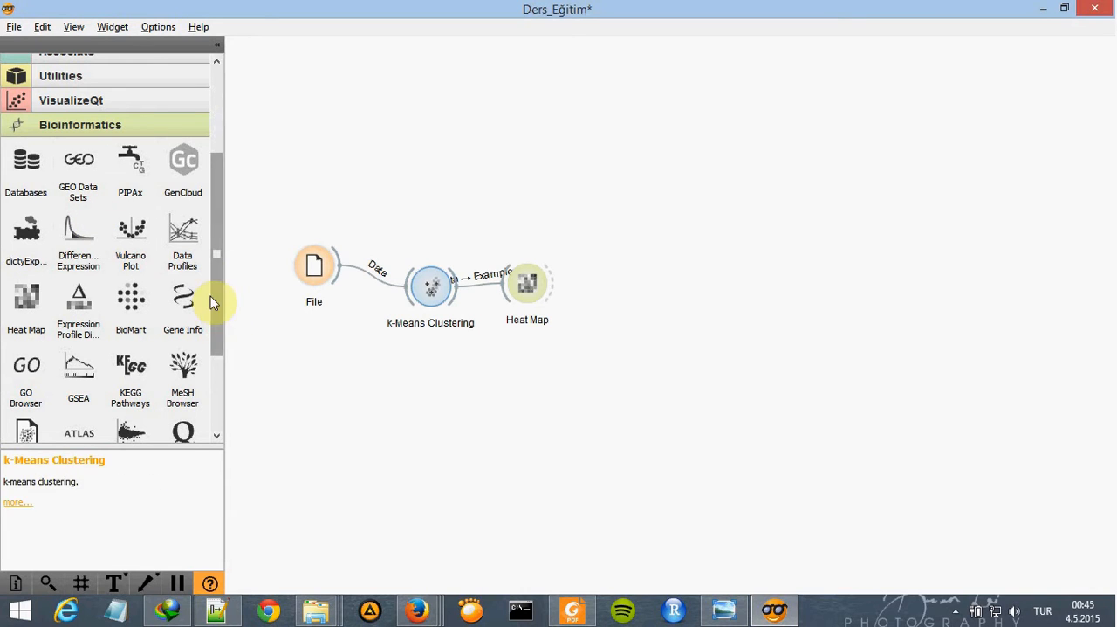
- Add a Data Profiles widget above Heat Map and link the k-Means Clustering Data output to its Examples input
drag(196, 234, 495, 179)
drag(463, 294, 473, 190)
click(665, 367)
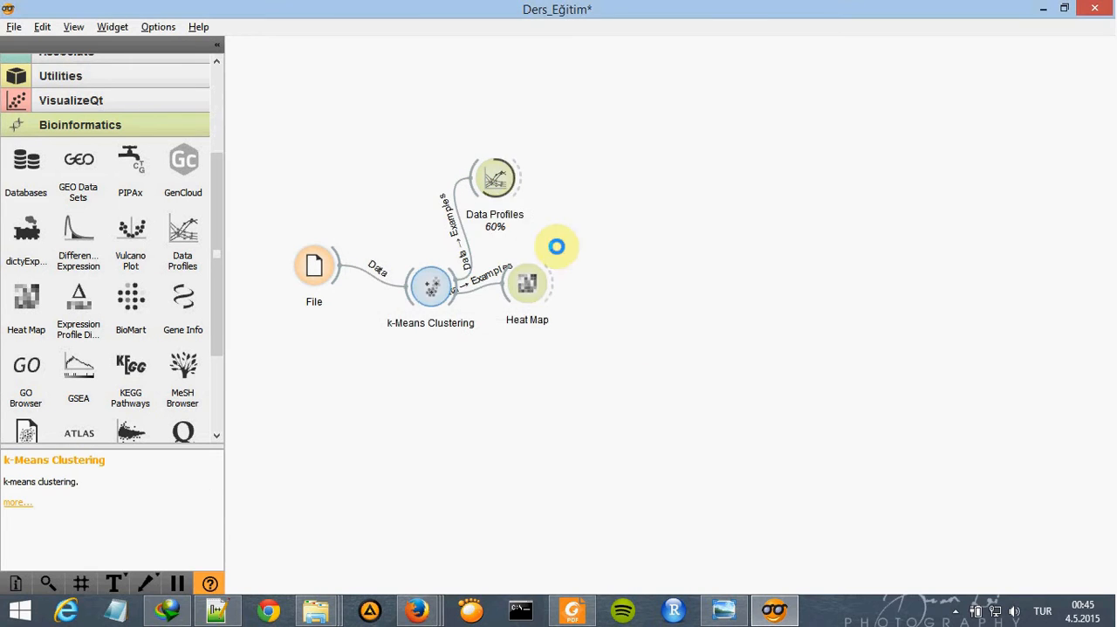
- Open the Data Profiles plot and toggle the display of expression profiles off and back on
double_click(495, 179)
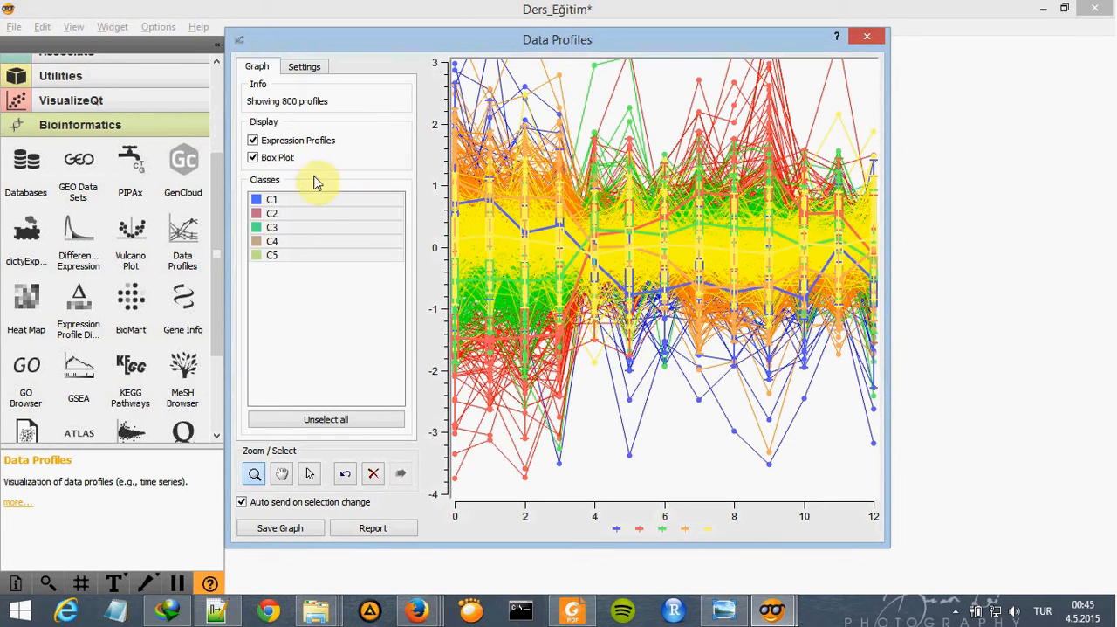
click(277, 143)
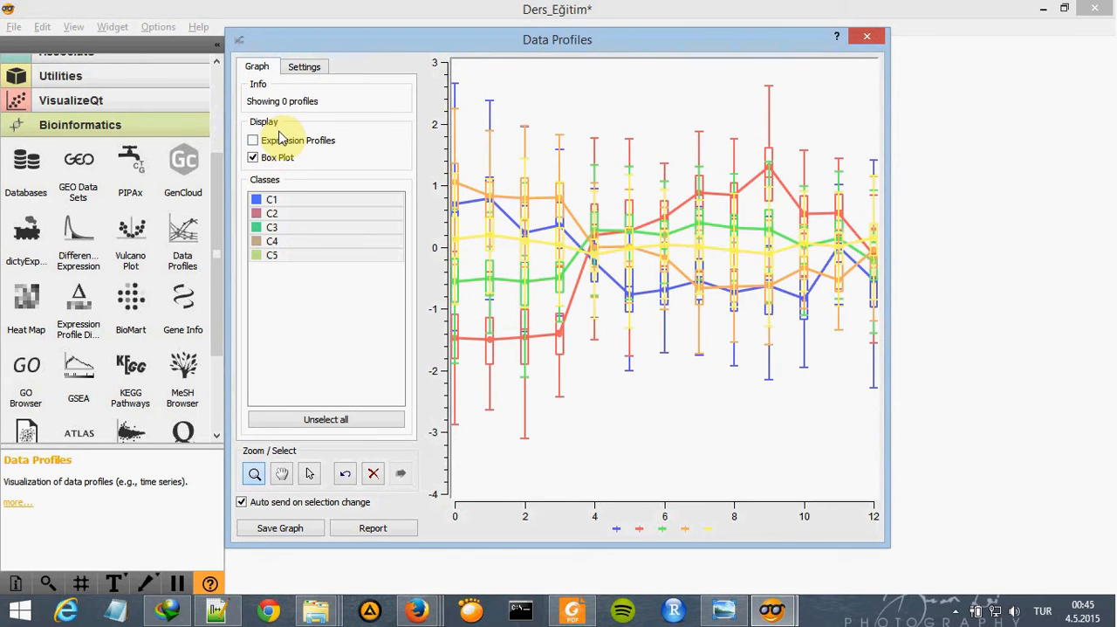
click(291, 140)
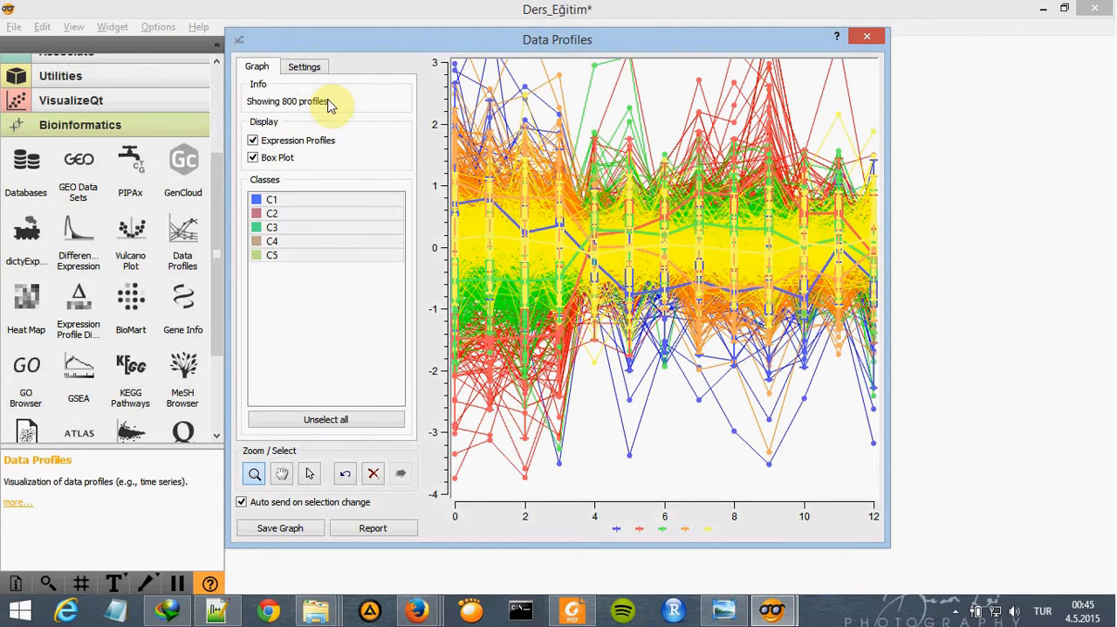
- Toggle individual classes in the Data Profiles plot to compare them, leaving C2, C3 and C5 shown, and close the window
click(276, 204)
click(277, 218)
click(277, 219)
click(285, 231)
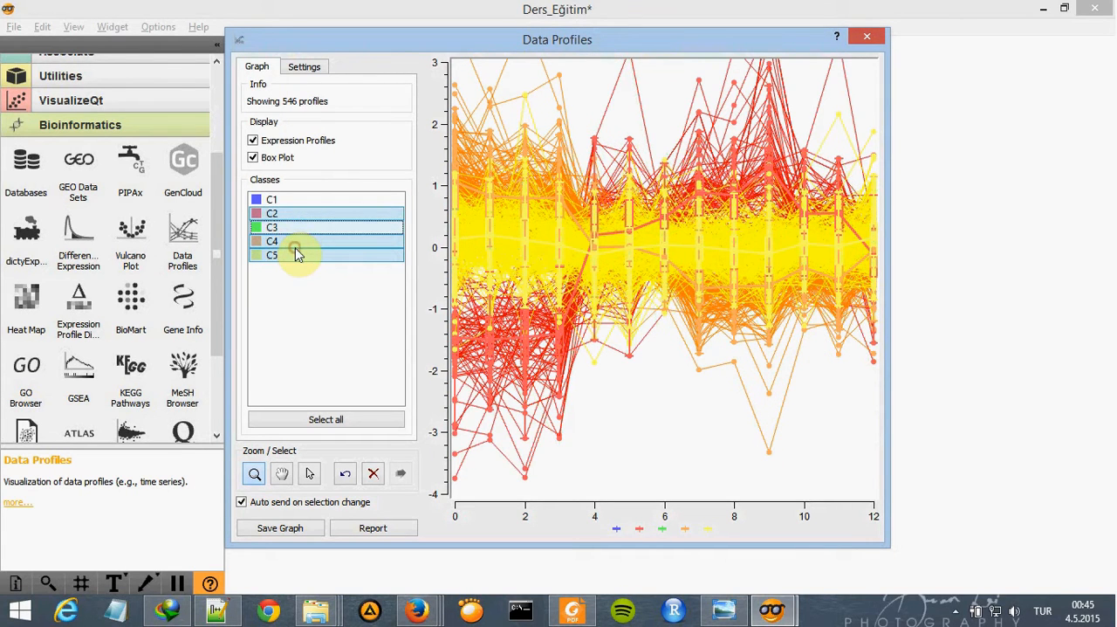
click(296, 245)
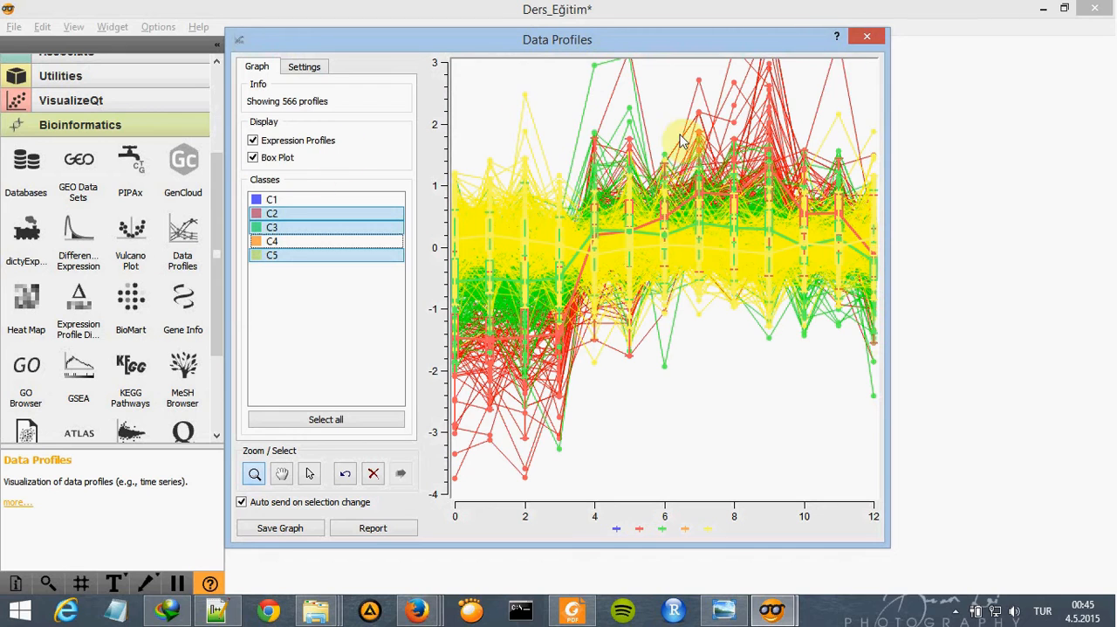
click(867, 35)
- Review the settings of the k-Means Clustering widget and the data information of the File widget, closing each window
double_click(426, 291)
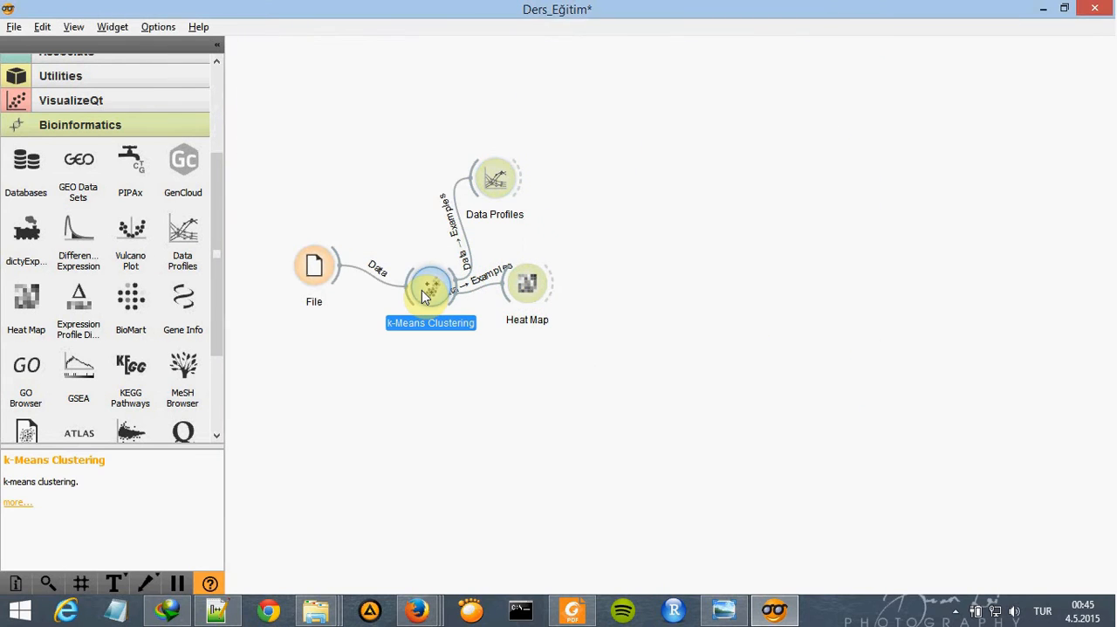
click(730, 41)
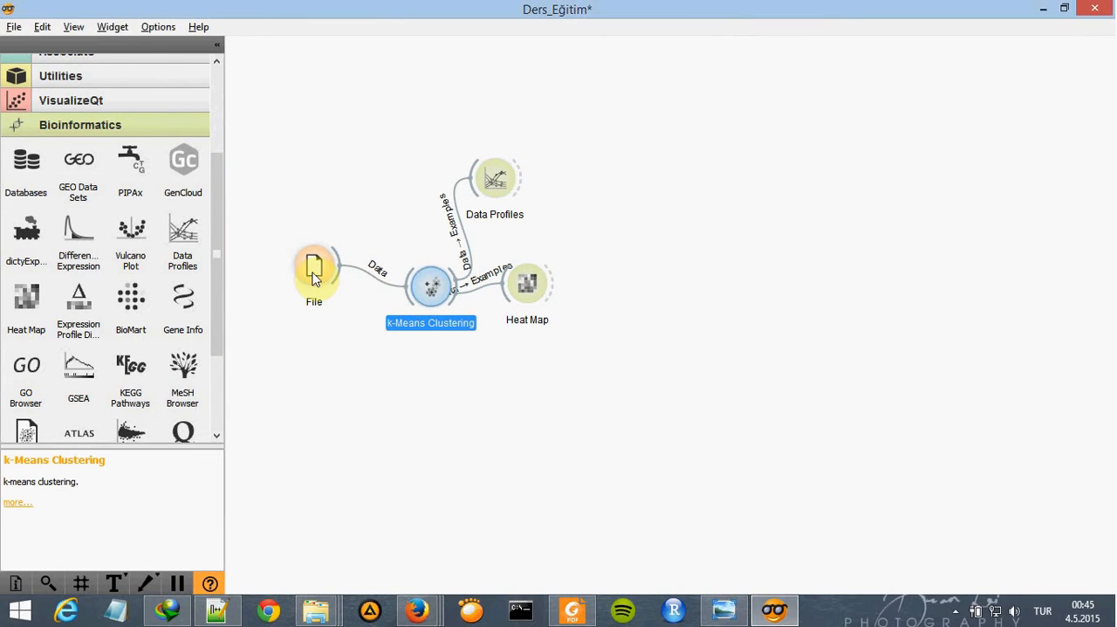
double_click(314, 271)
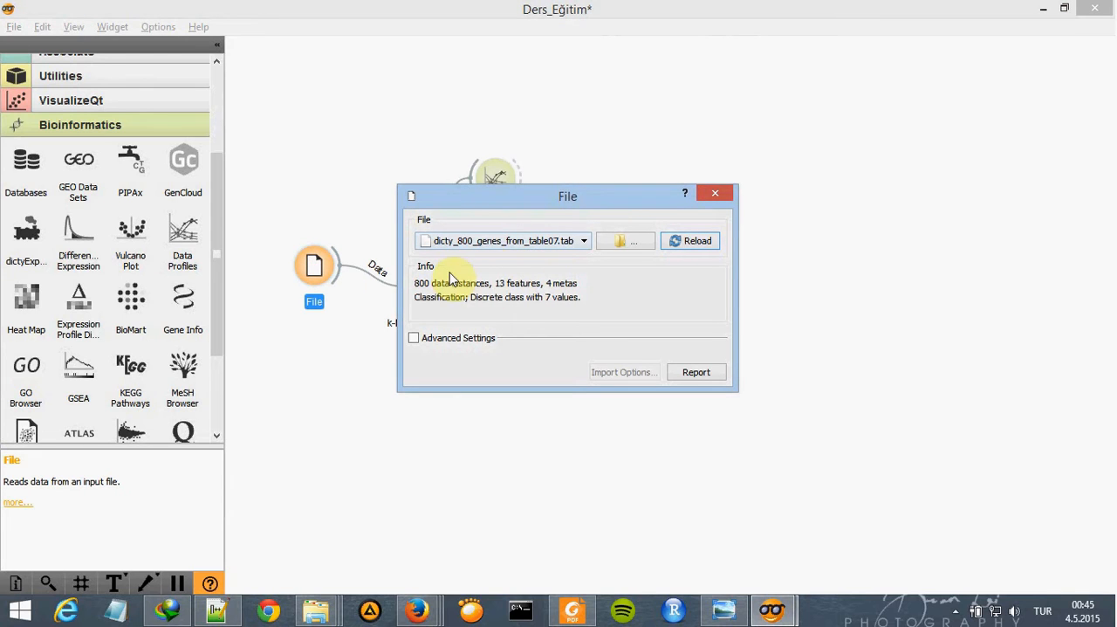
click(713, 196)
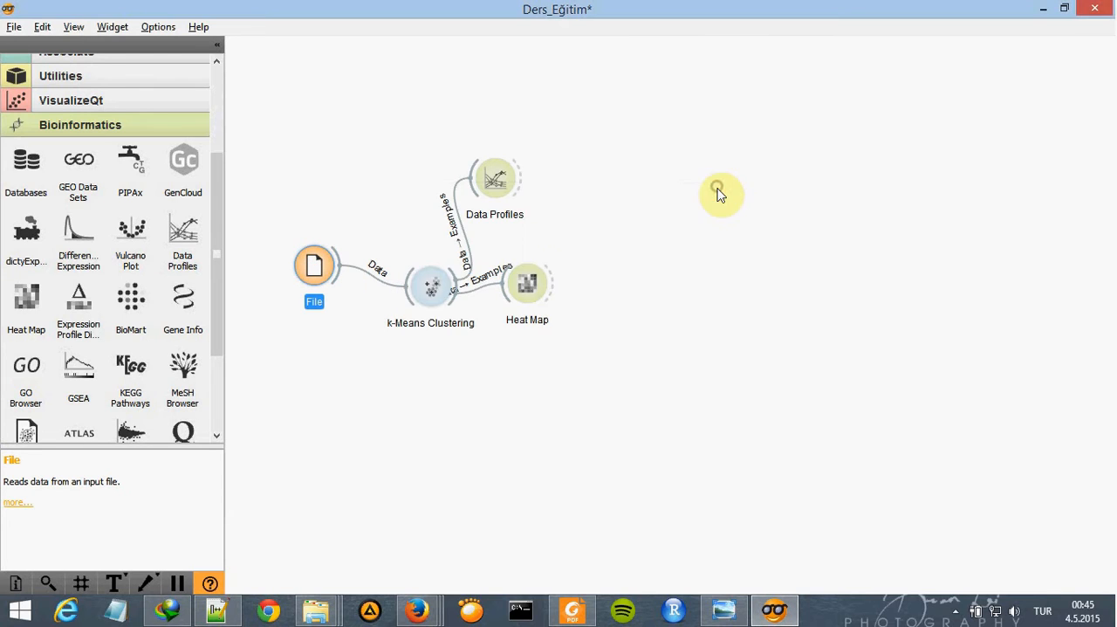
click(430, 288)
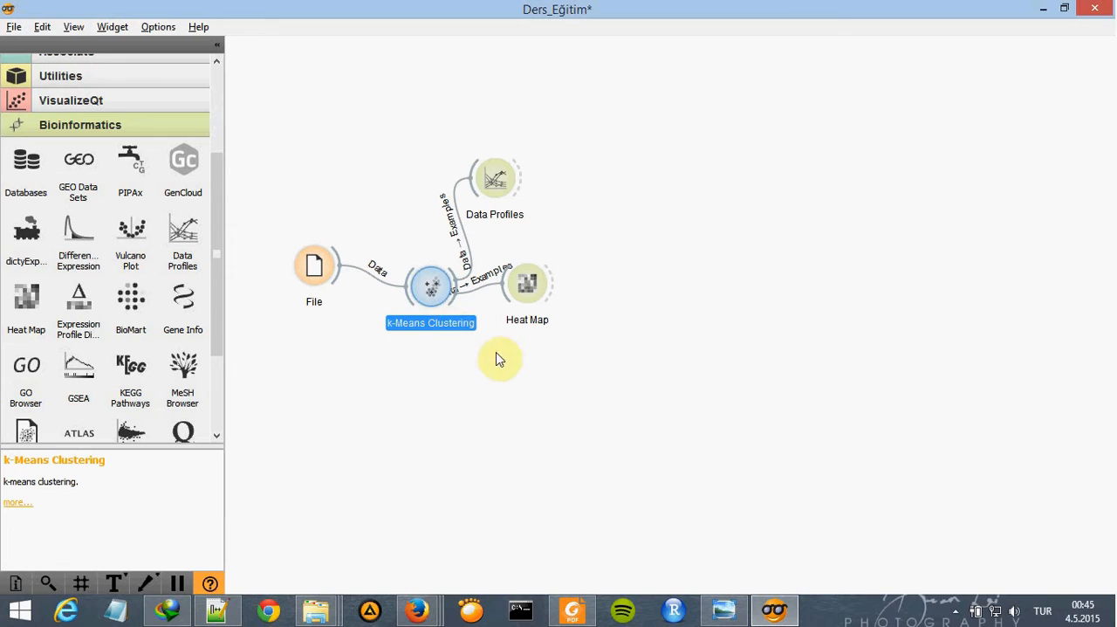
double_click(439, 299)
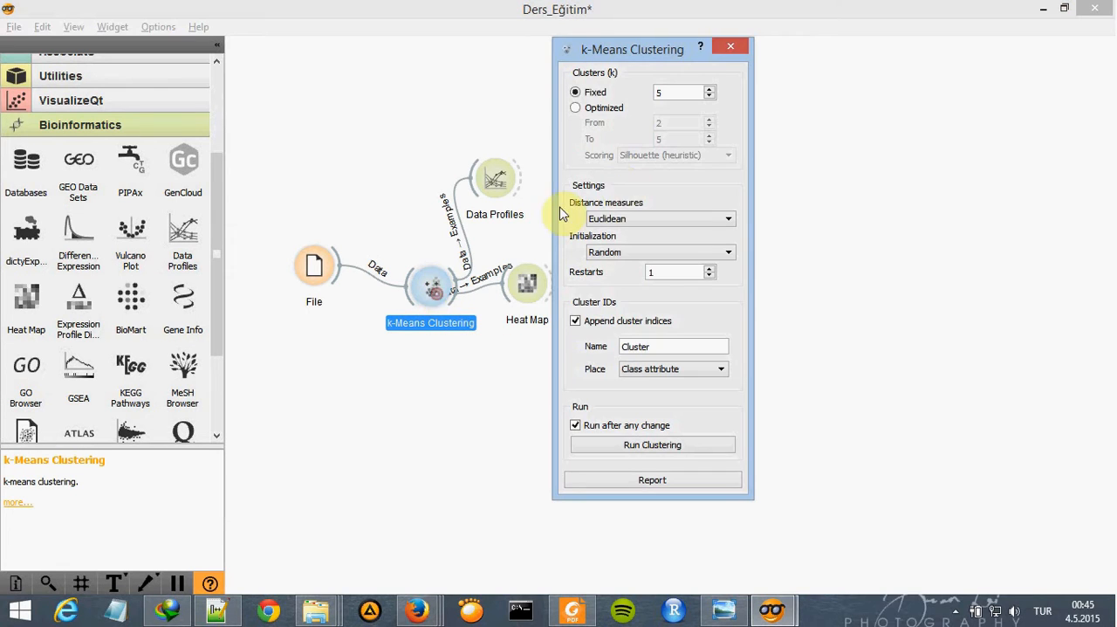
click(730, 47)
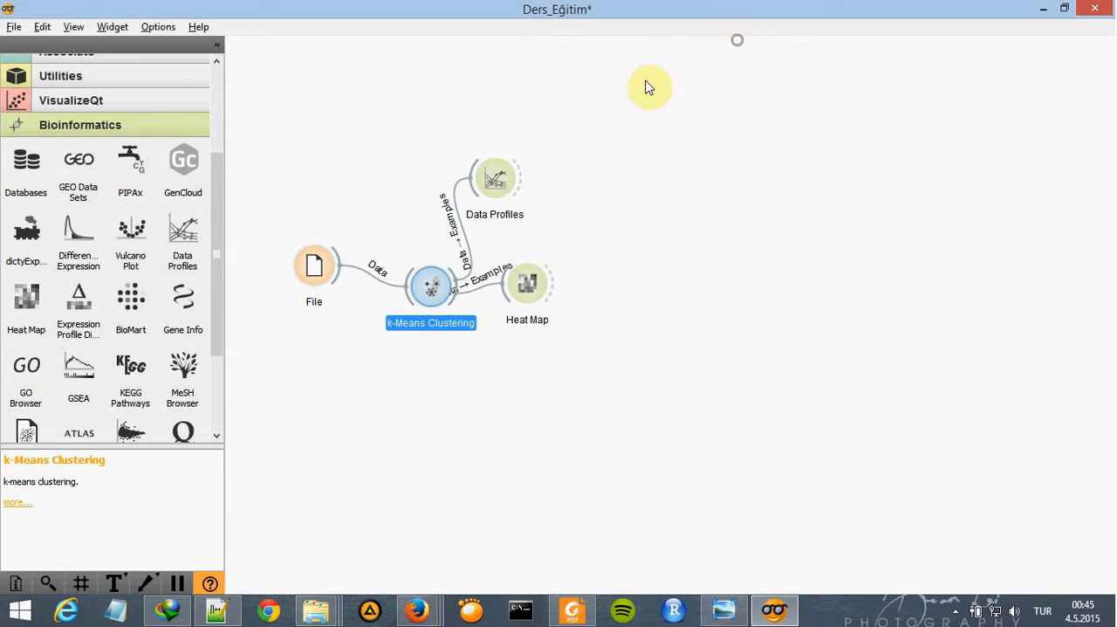
- Reopen the Data Profiles plot and compare different class combinations, ending with only C1 shown
double_click(483, 224)
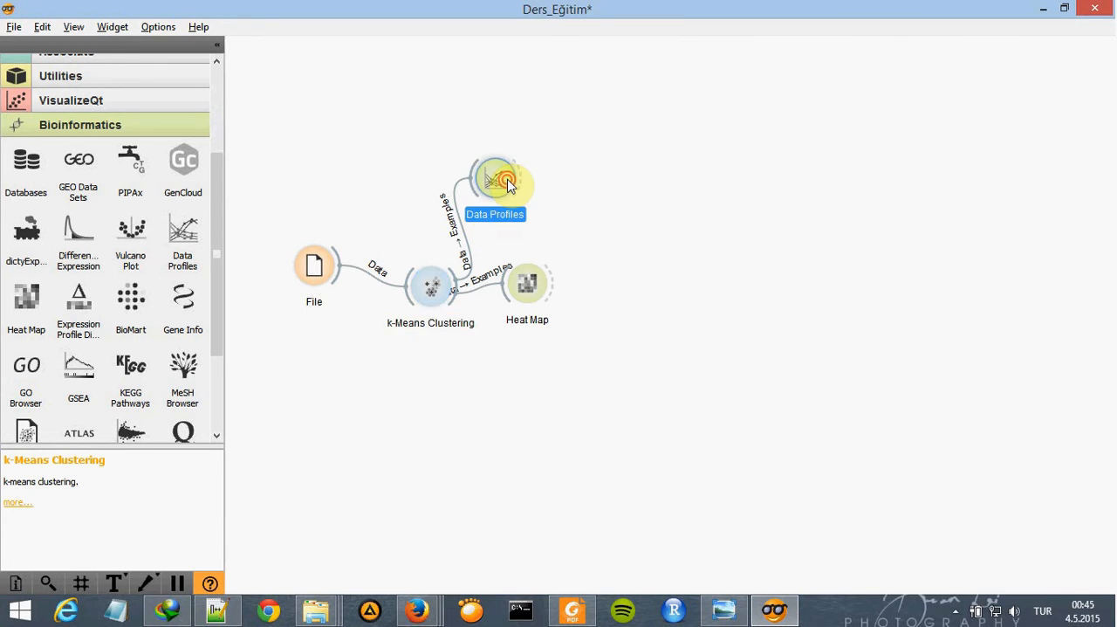
click(302, 201)
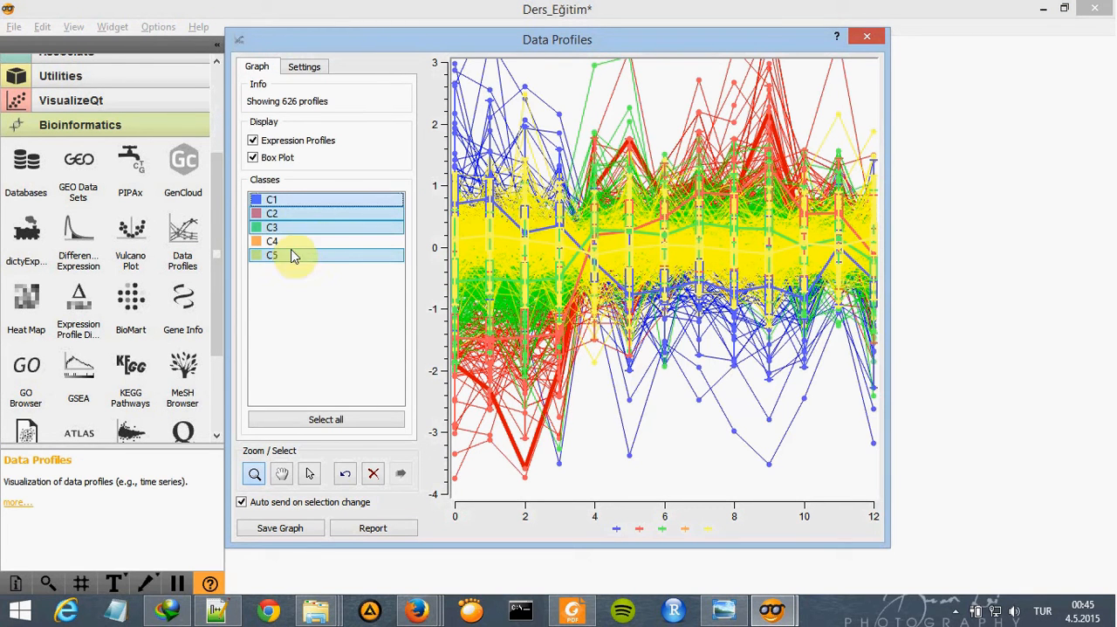
click(280, 256)
click(286, 241)
click(289, 227)
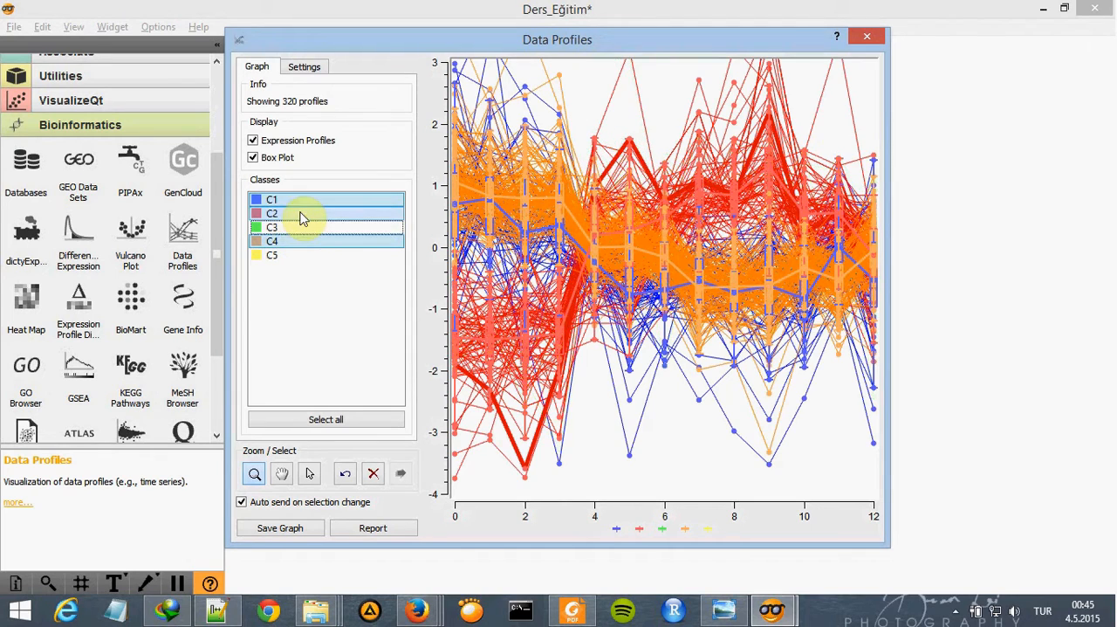
click(298, 214)
click(304, 200)
click(300, 228)
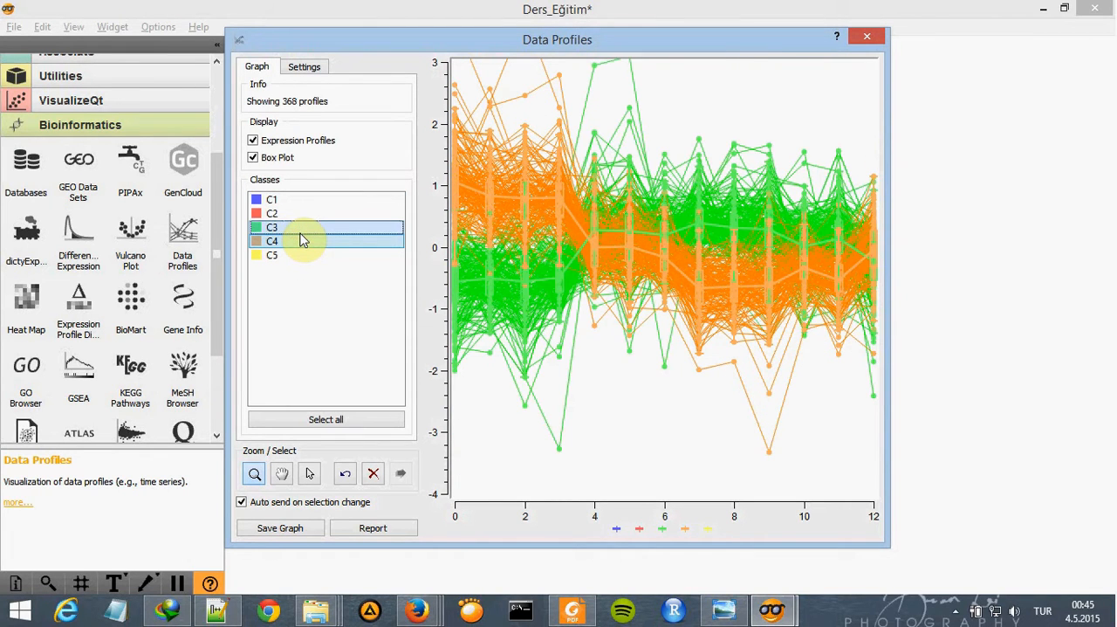
click(299, 228)
click(301, 242)
click(302, 202)
click(726, 349)
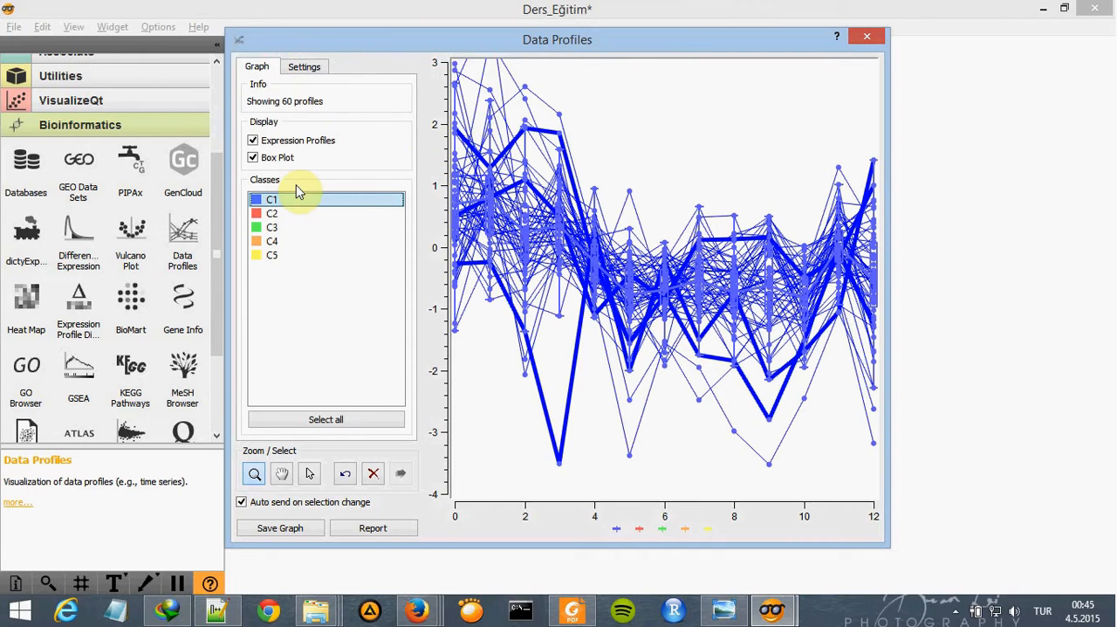
- View the profiles of classes C2, C3, C4 and C5 one at a time
click(282, 203)
click(281, 214)
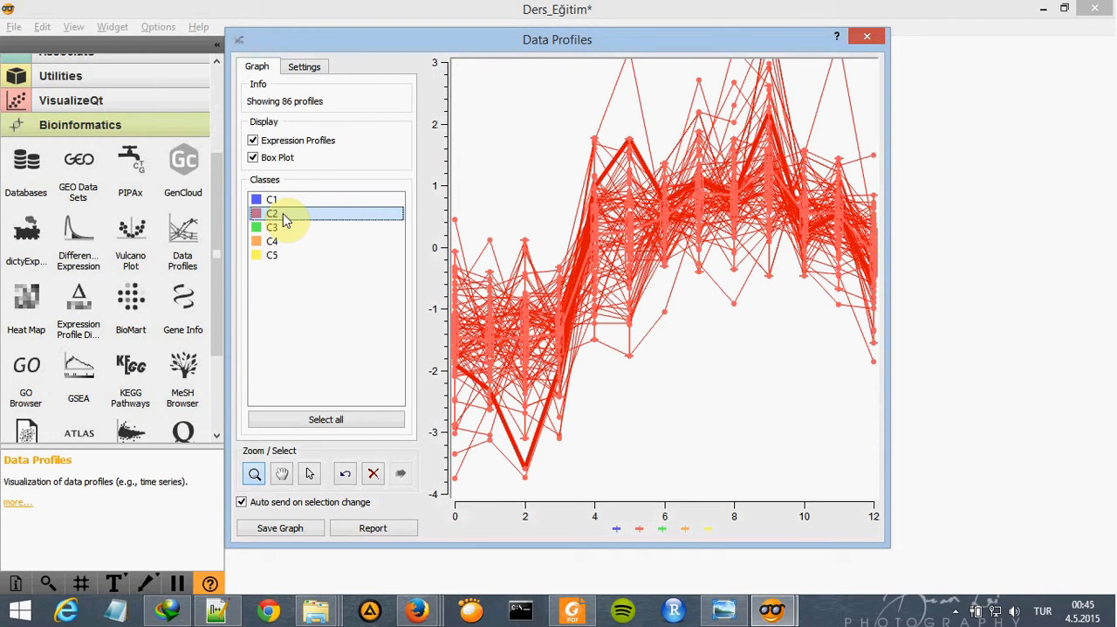
click(282, 215)
click(285, 227)
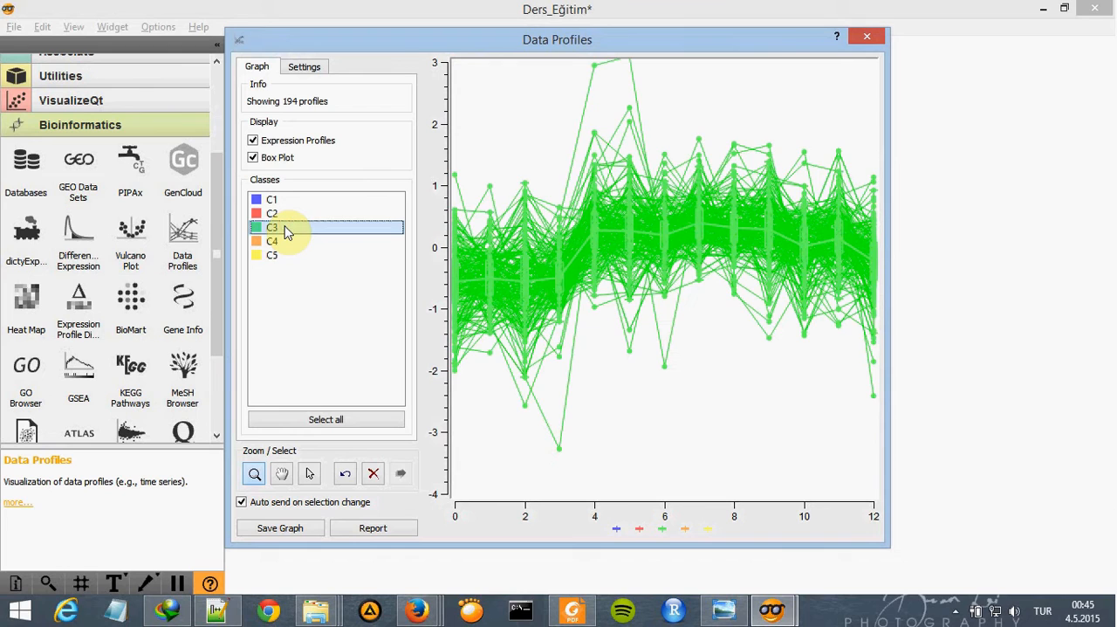
click(286, 227)
click(282, 241)
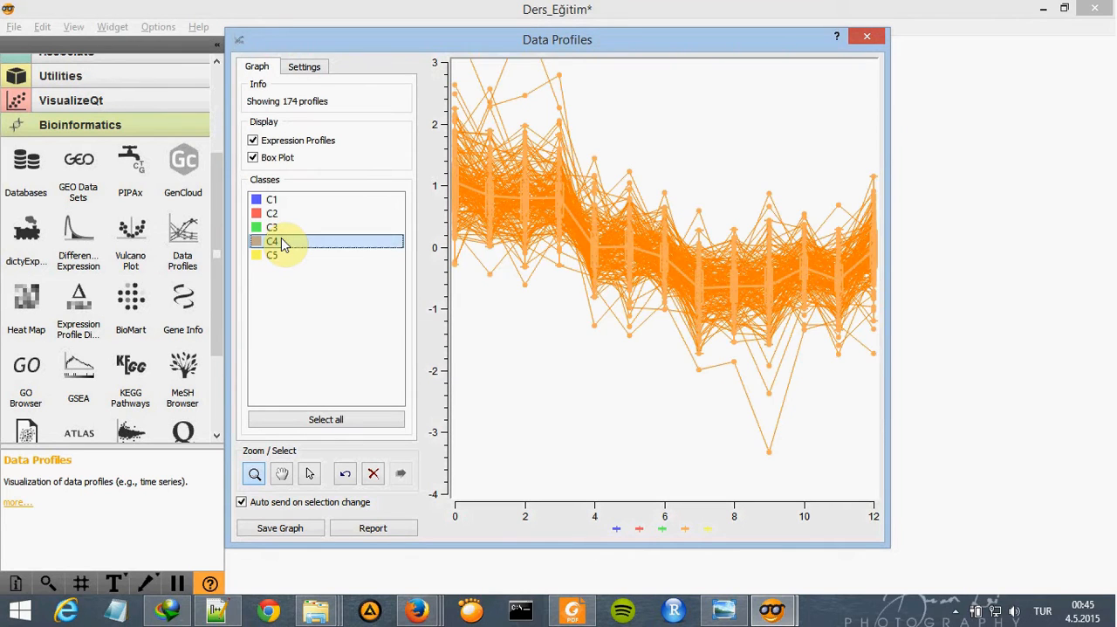
click(281, 242)
click(285, 255)
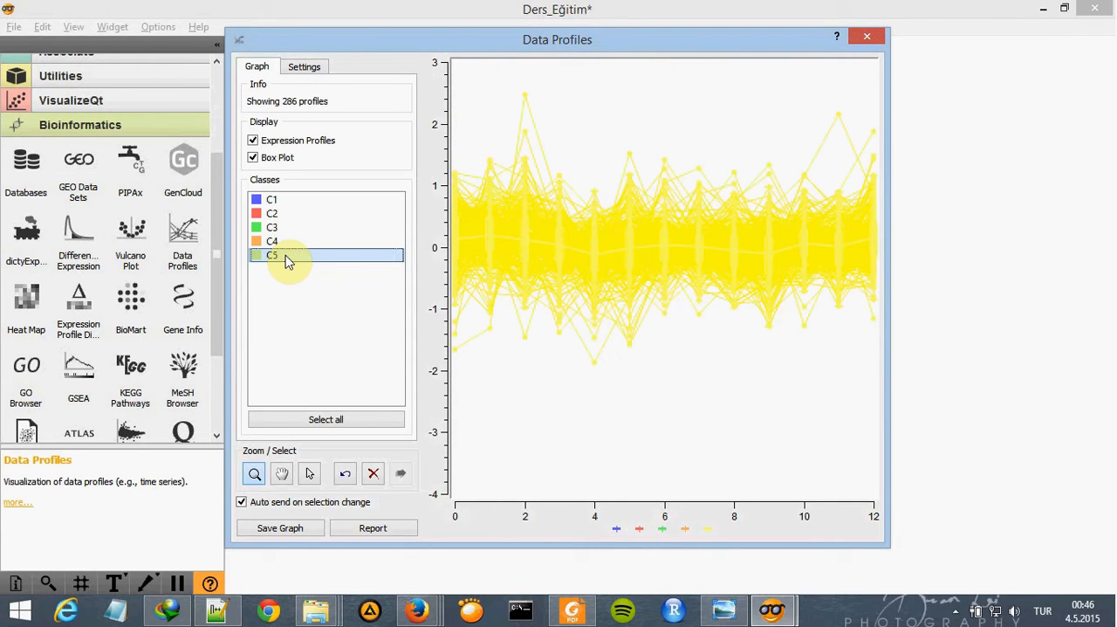
- Show all five classes C1 to C5 in the Data Profiles plot and close the window
ctrl+click(292, 242)
ctrl+click(284, 226)
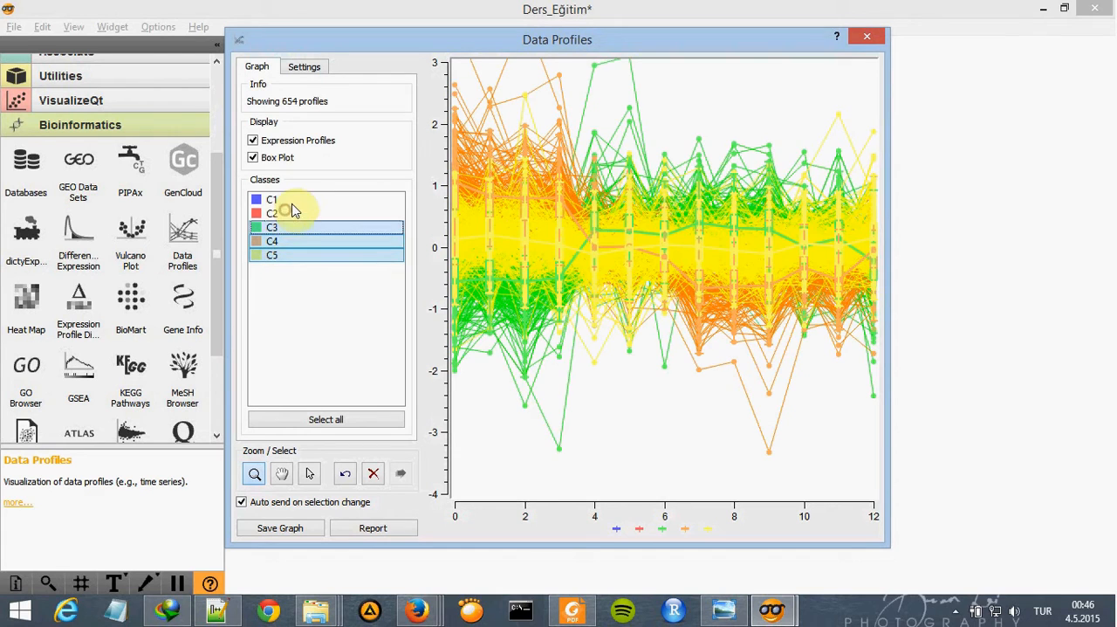
ctrl+click(288, 213)
ctrl+click(279, 199)
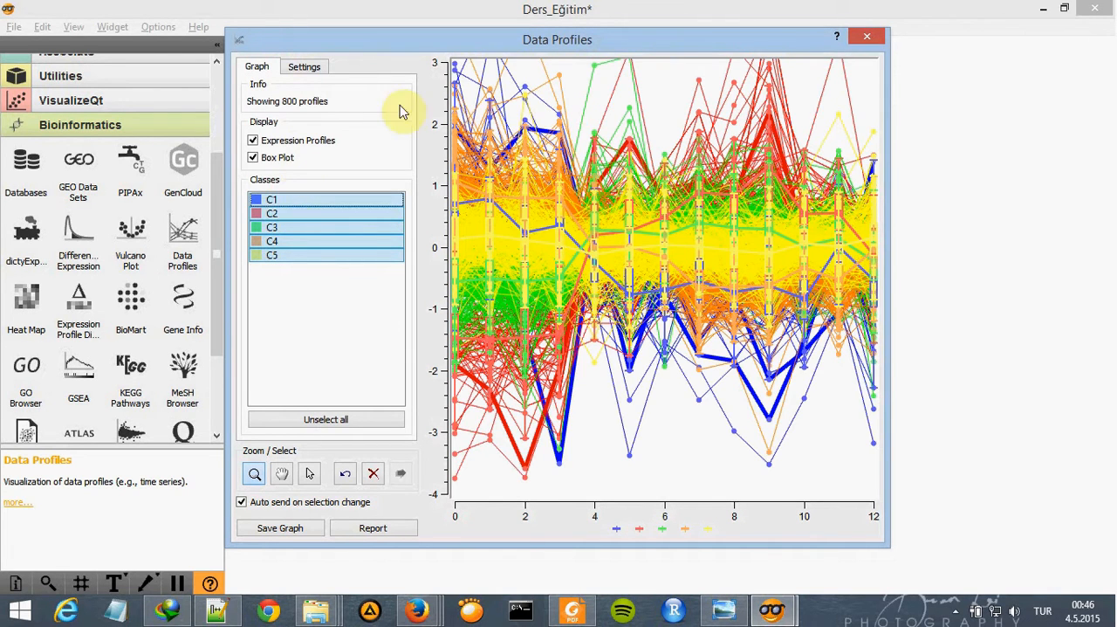
click(866, 36)
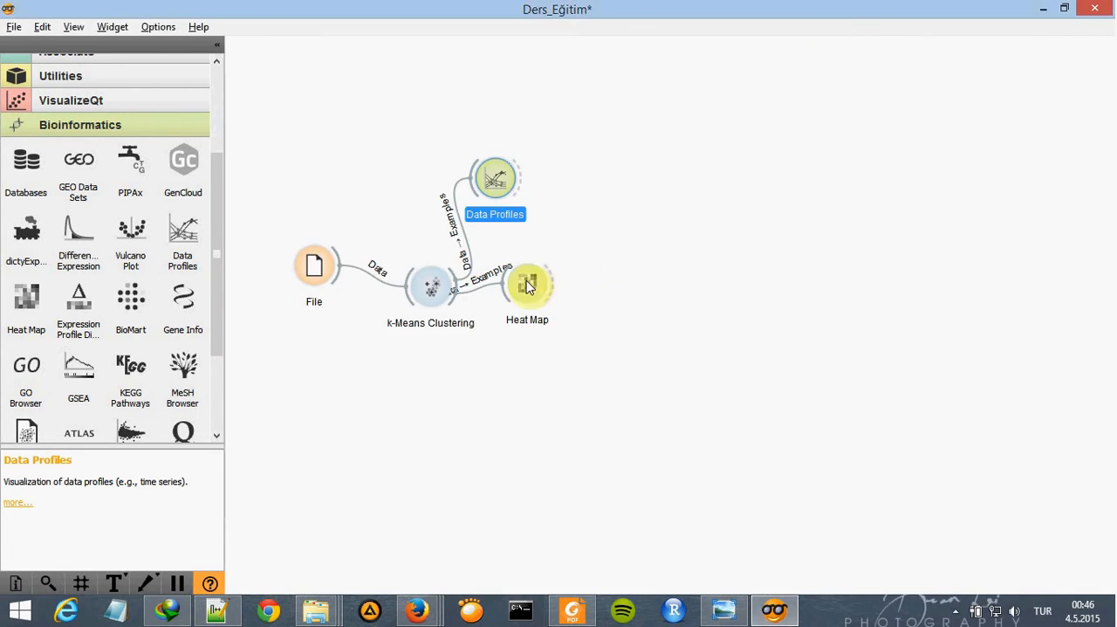
- Move the Heat Map widget farther from k-Means Clustering, open it, and set the cell width to 10 and height to 2 pixels
drag(527, 301, 617, 278)
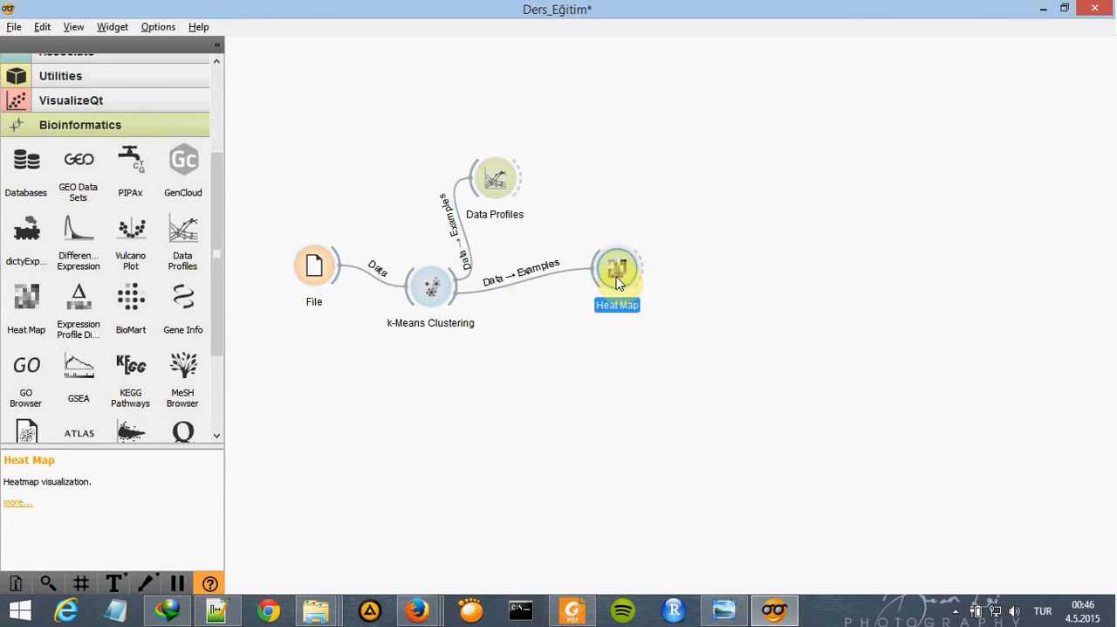
double_click(616, 276)
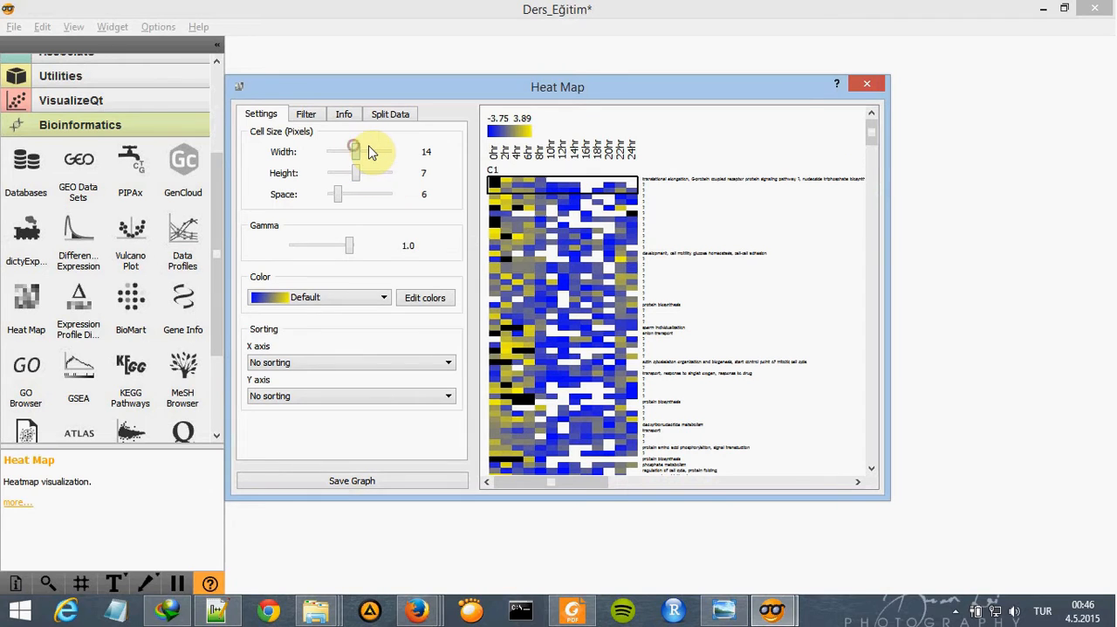
drag(371, 152, 343, 180)
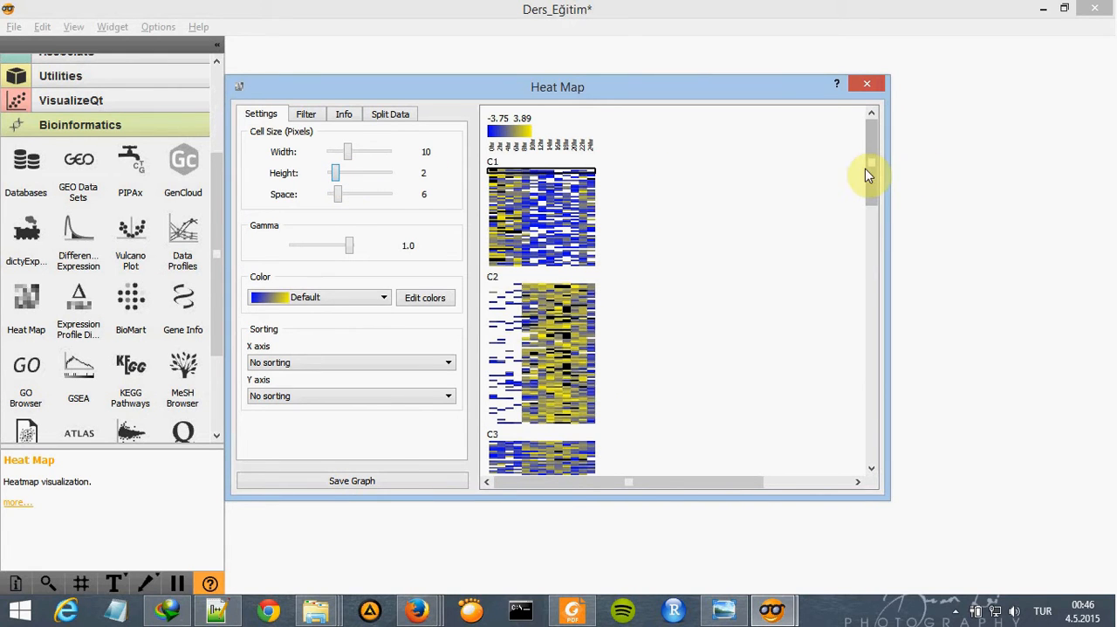
drag(874, 178, 845, 140)
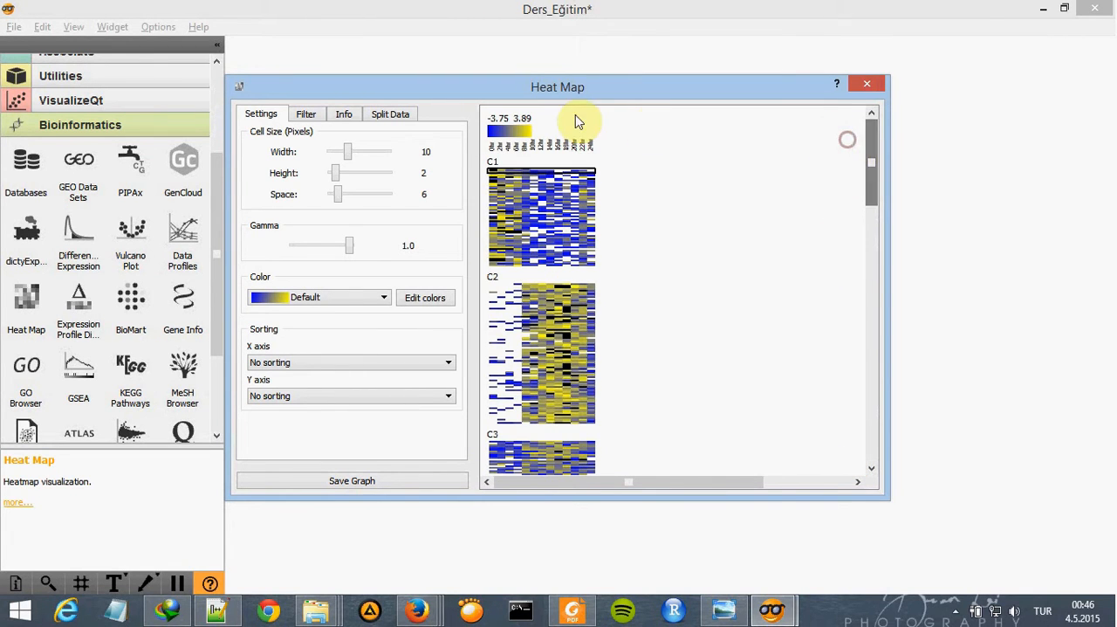
- Open the heat map's filter settings and look up the reference threshold values on the Heat Map widget page in Firefox
click(297, 116)
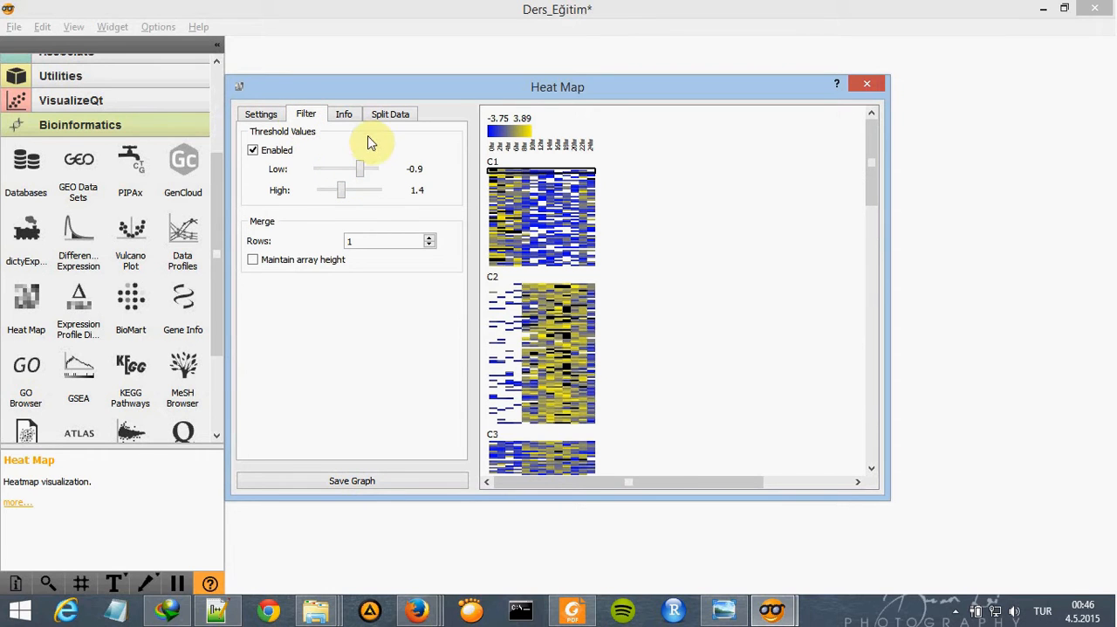
click(436, 608)
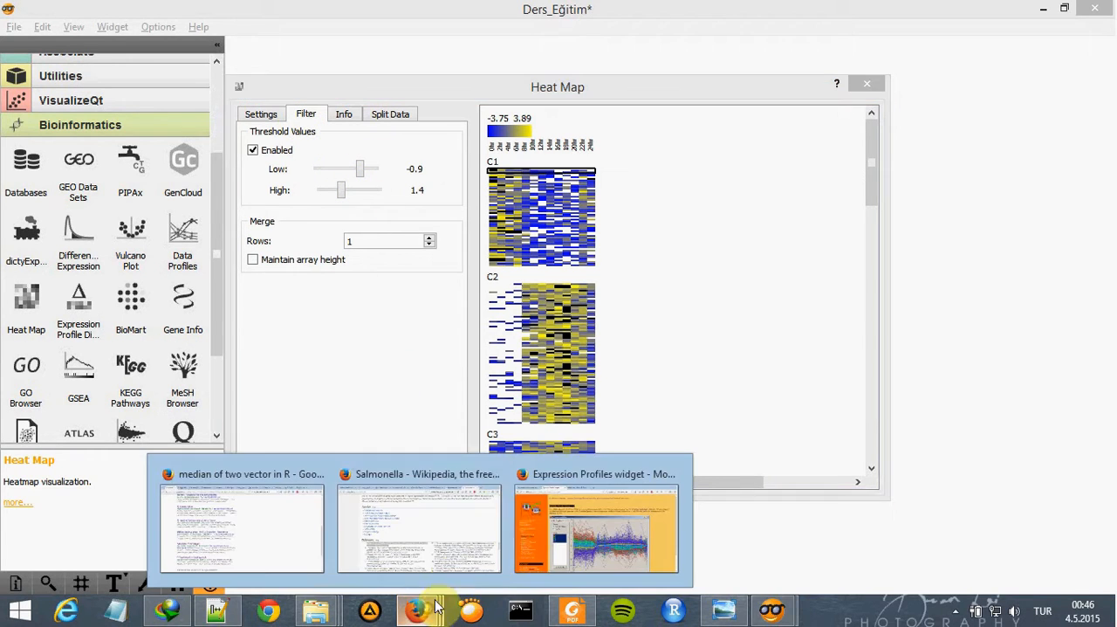
click(596, 528)
click(88, 360)
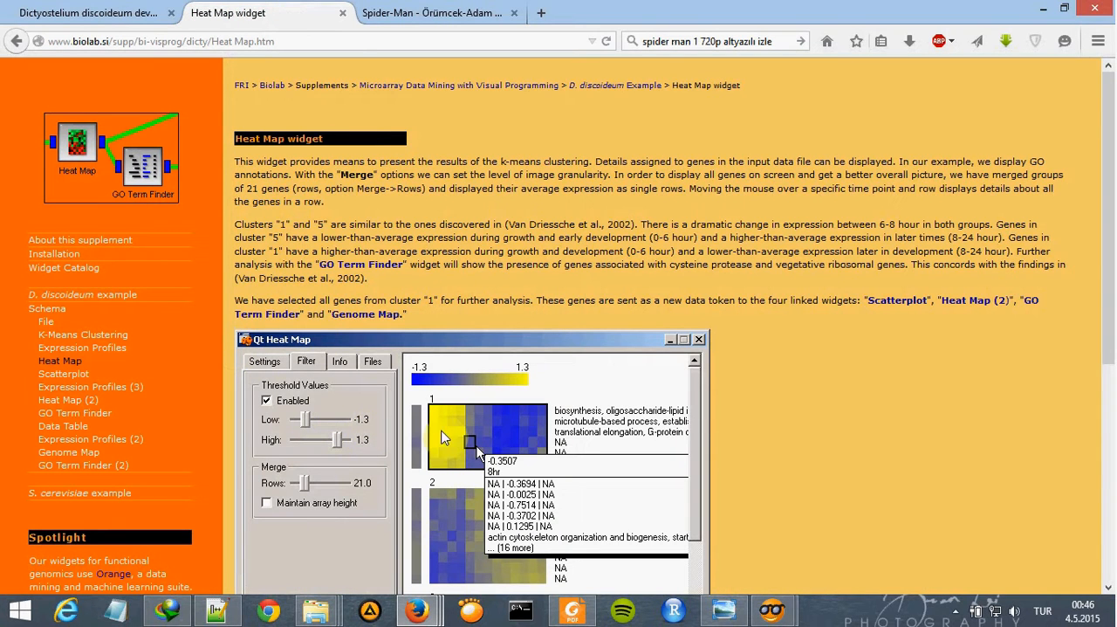
click(1041, 7)
- Set the heat map's low threshold to -1.3 and high threshold to 1.3, and merge every 21 rows
drag(349, 174, 340, 200)
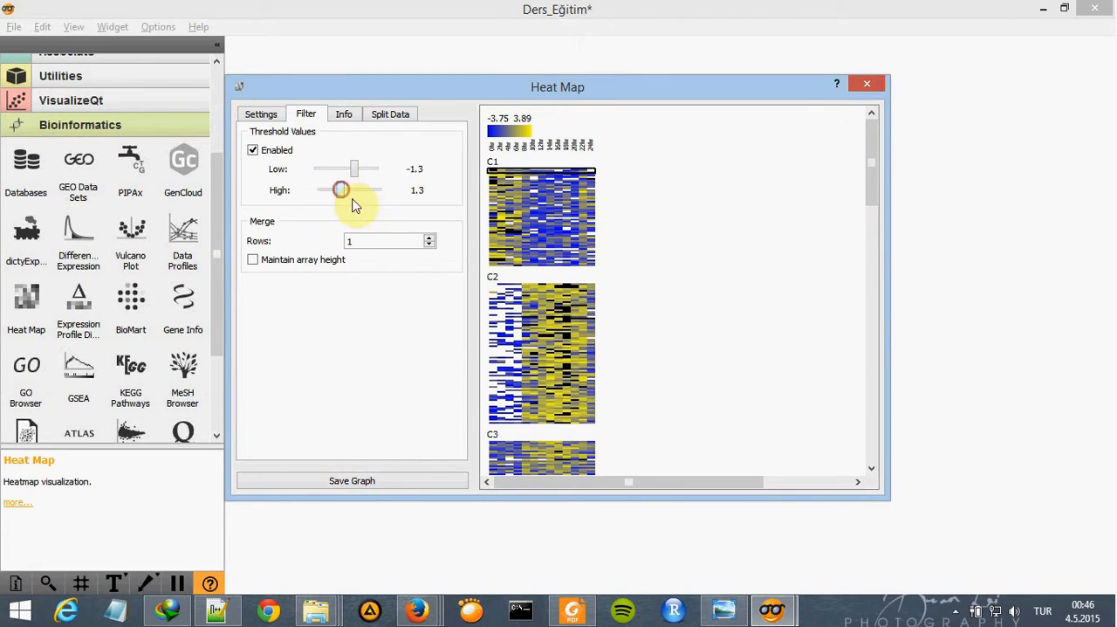
key(alt+Tab)
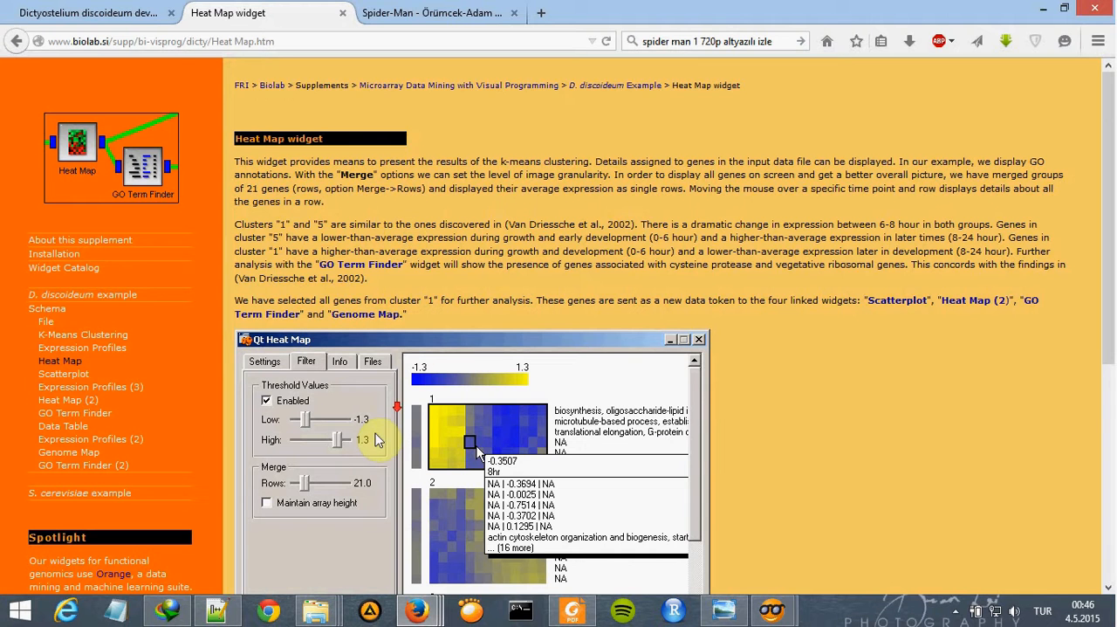
scroll(300, 419, down, 2)
key(alt+Tab)
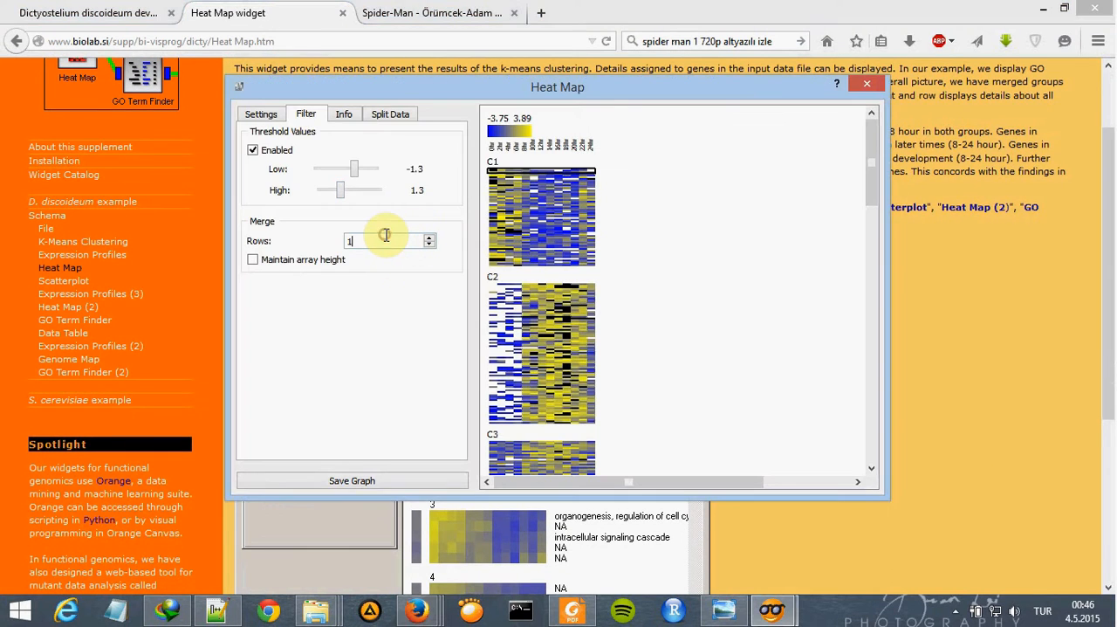
key(Return)
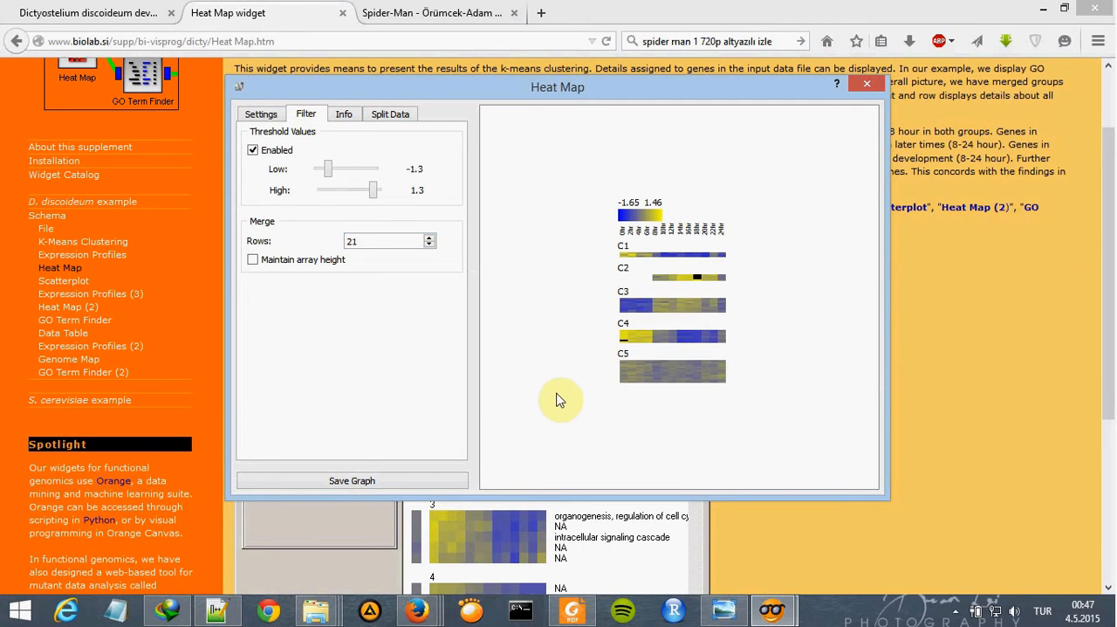
- Compare the merged heat map with the reference screenshot on the Heat Map widget page
key(alt+Tab)
scroll(638, 417, down, 2)
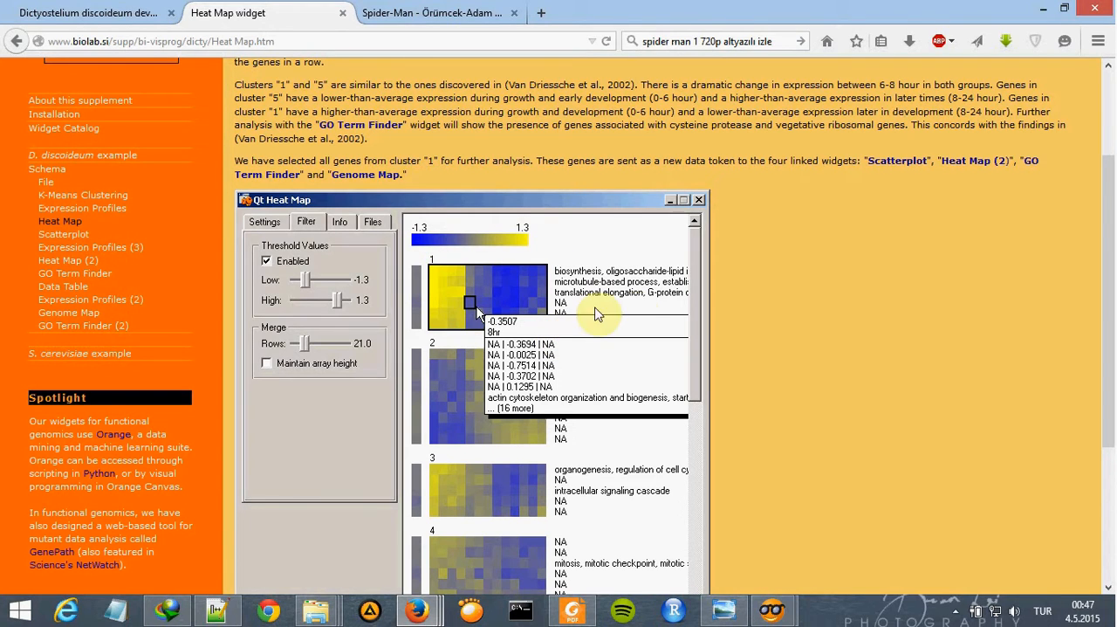
key(alt)
key(alt+Tab)
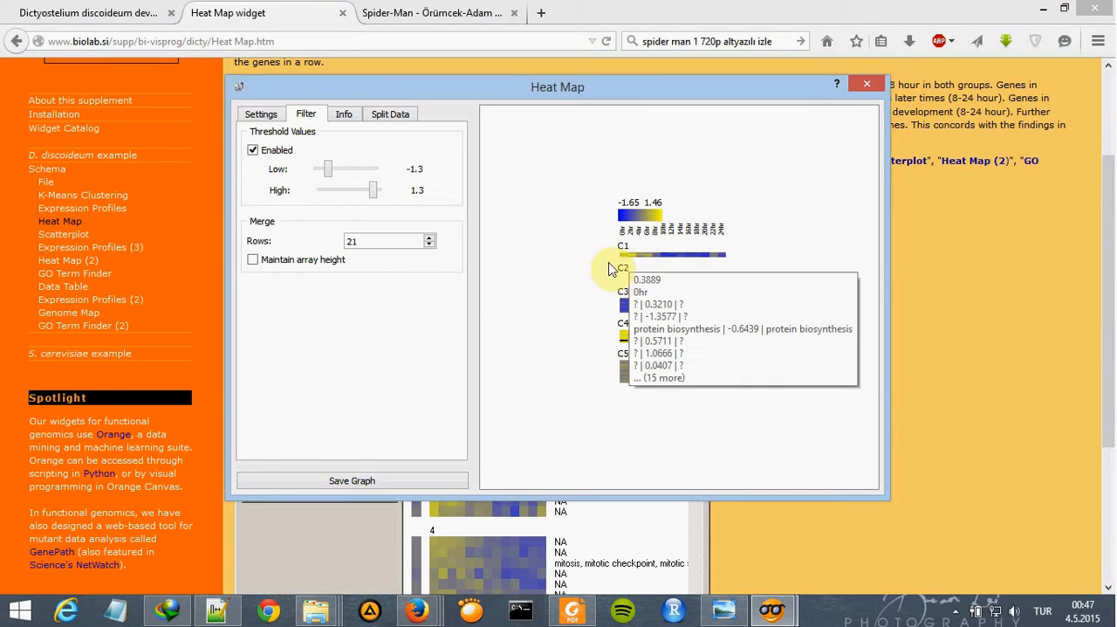
- Set the heat map cell width to 22 and height to 8 pixels, select the whole C1 cluster, and close the window
click(263, 115)
drag(333, 176, 371, 151)
click(548, 189)
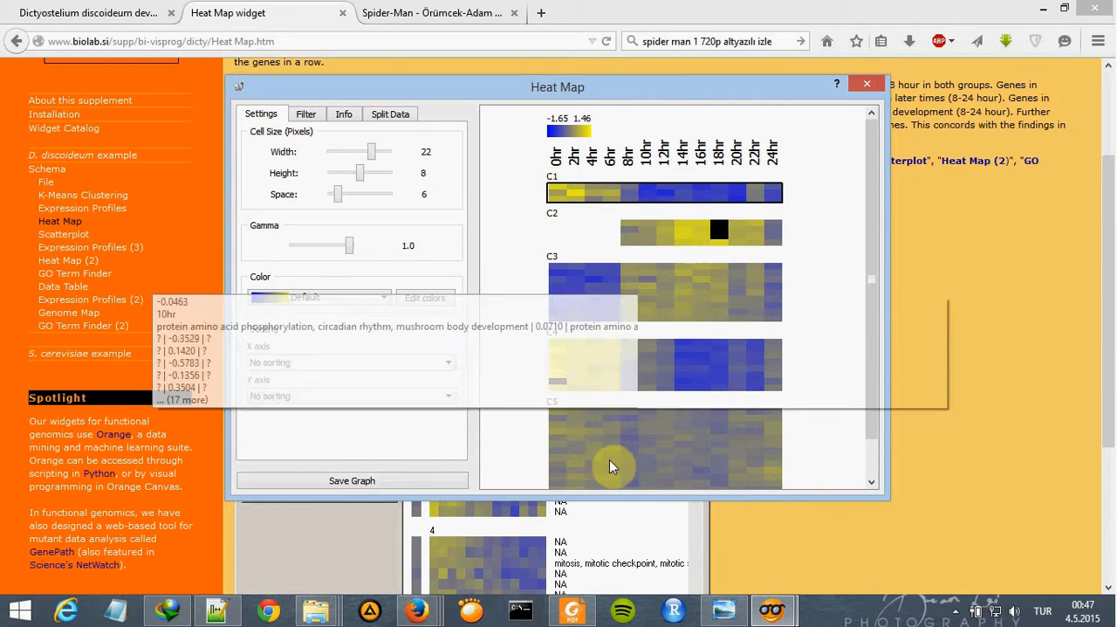
scroll(864, 269, down, 1)
scroll(865, 269, up, 1)
click(868, 88)
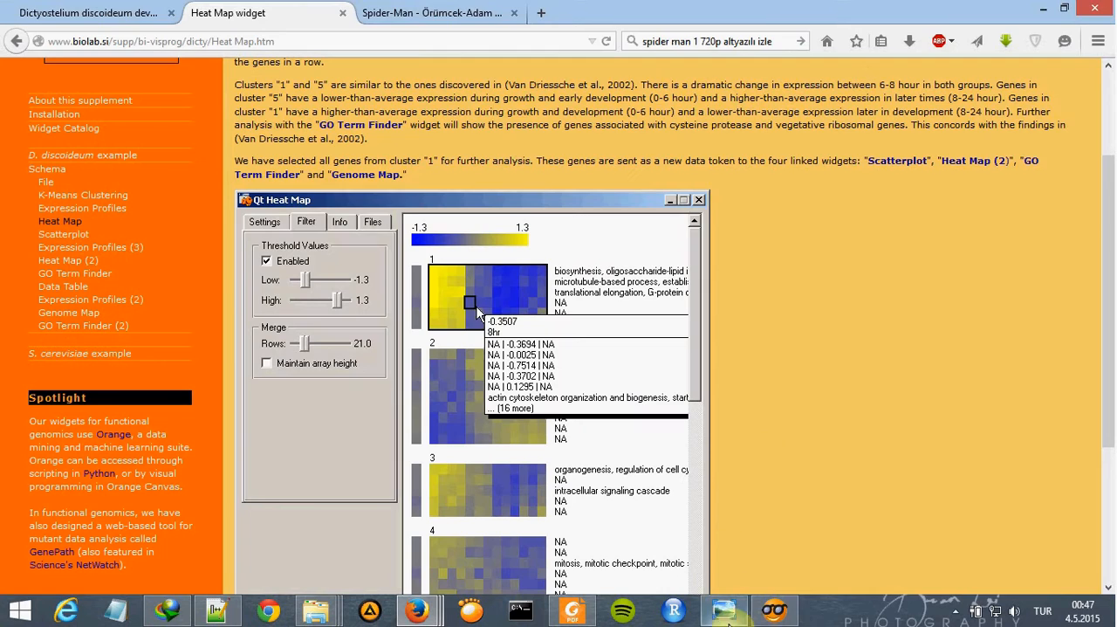
- Switch back to Orange Canvas, view the Data Profiles plot once more, and close it
click(772, 609)
double_click(496, 183)
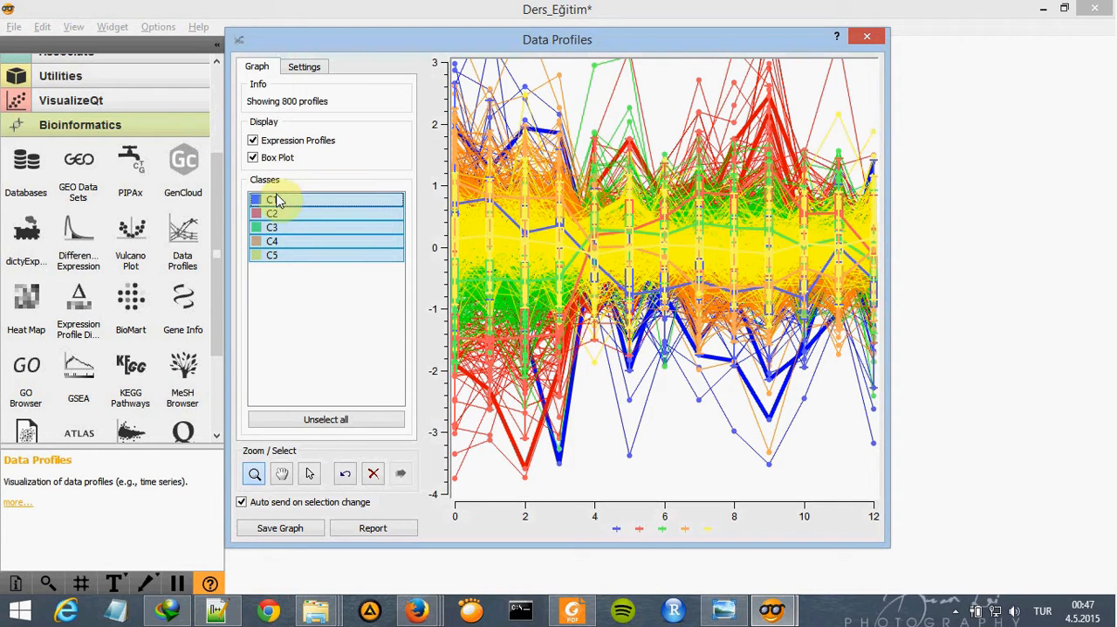
click(870, 37)
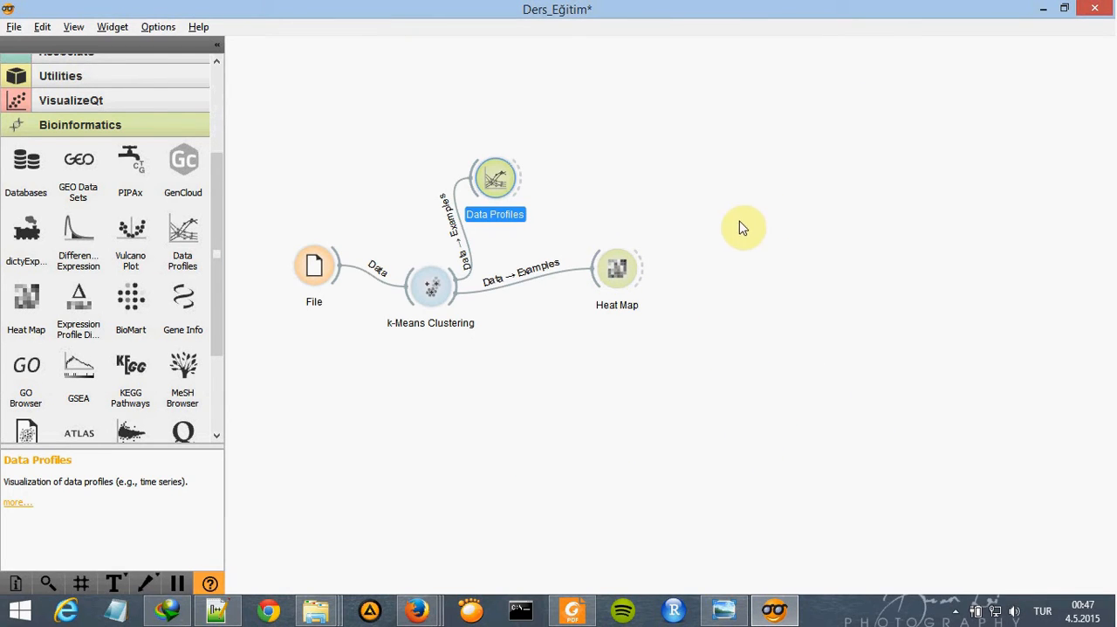
- Following the reference schema image, add a second Heat Map widget linked from the first Heat Map's output, and dismiss the output window
click(733, 618)
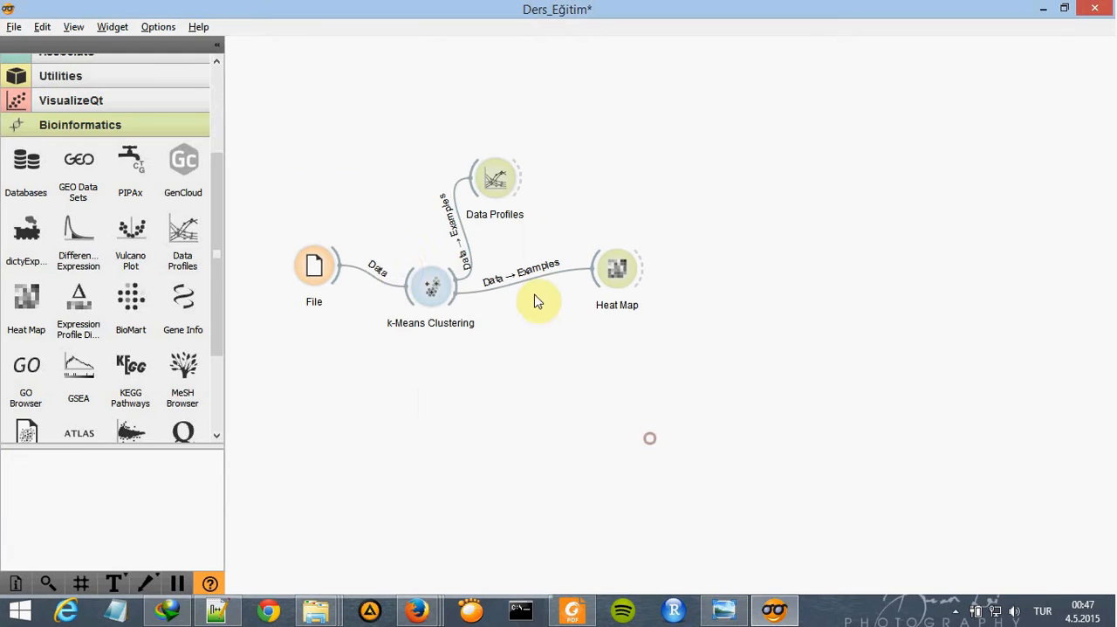
click(652, 444)
drag(26, 297, 742, 181)
drag(643, 278, 724, 196)
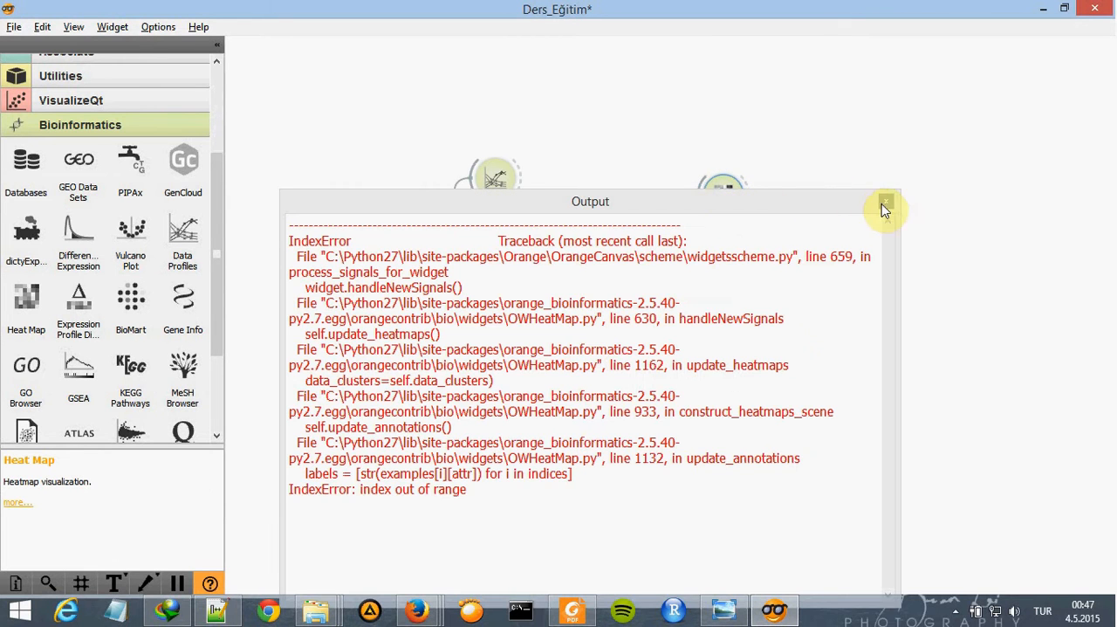
click(884, 205)
- Examine the second heat map from the C1 rows down to C5 and close its window
double_click(731, 196)
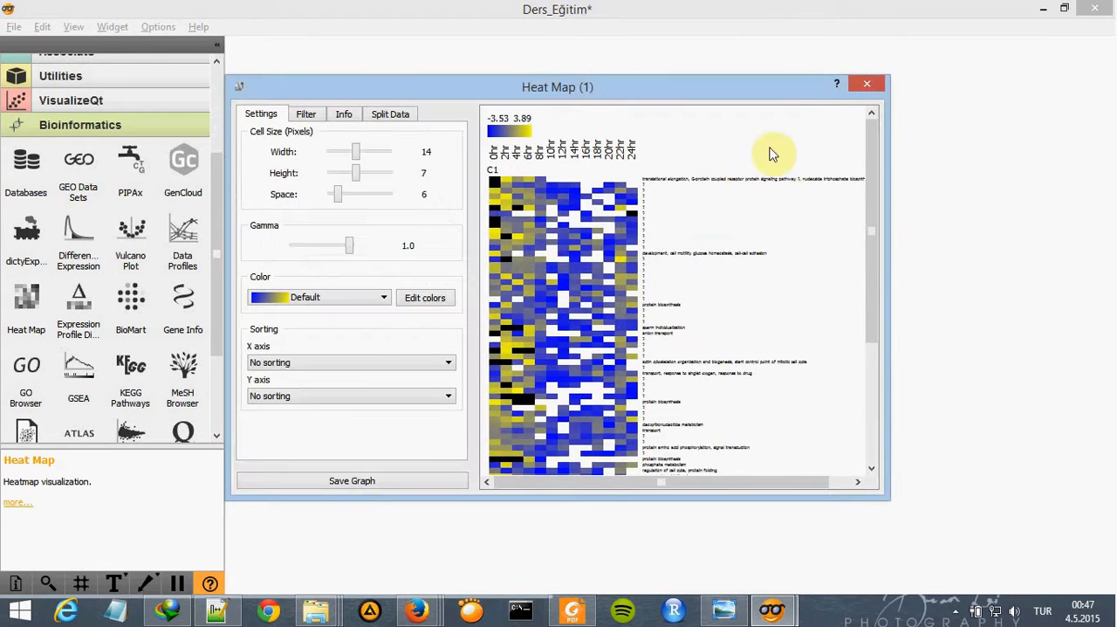
scroll(794, 232, up, 5)
scroll(812, 209, down, 5)
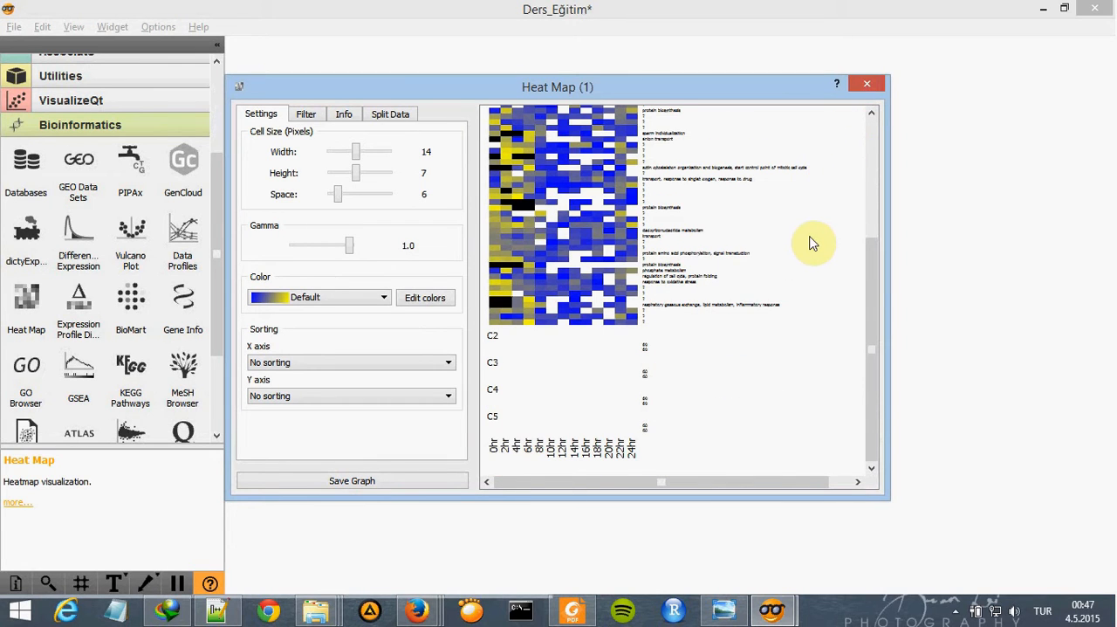
scroll(815, 237, up, 3)
click(867, 83)
- Examine the C1 rows of the second heat map and bring up its threshold and merge filter settings
double_click(724, 183)
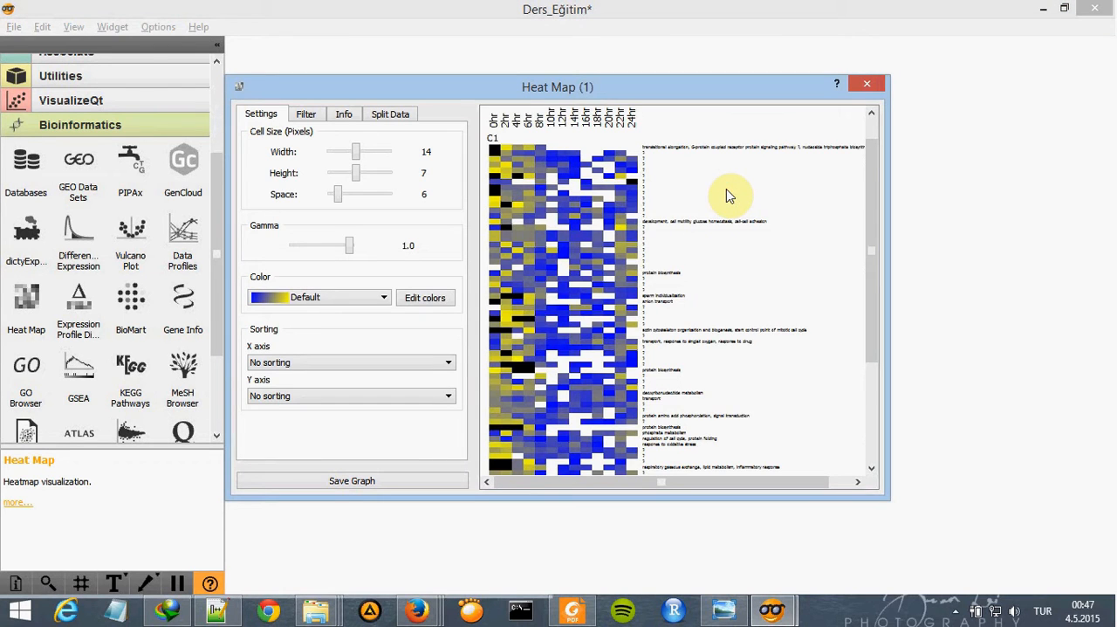
scroll(748, 217, down, 6)
scroll(780, 269, up, 6)
click(302, 117)
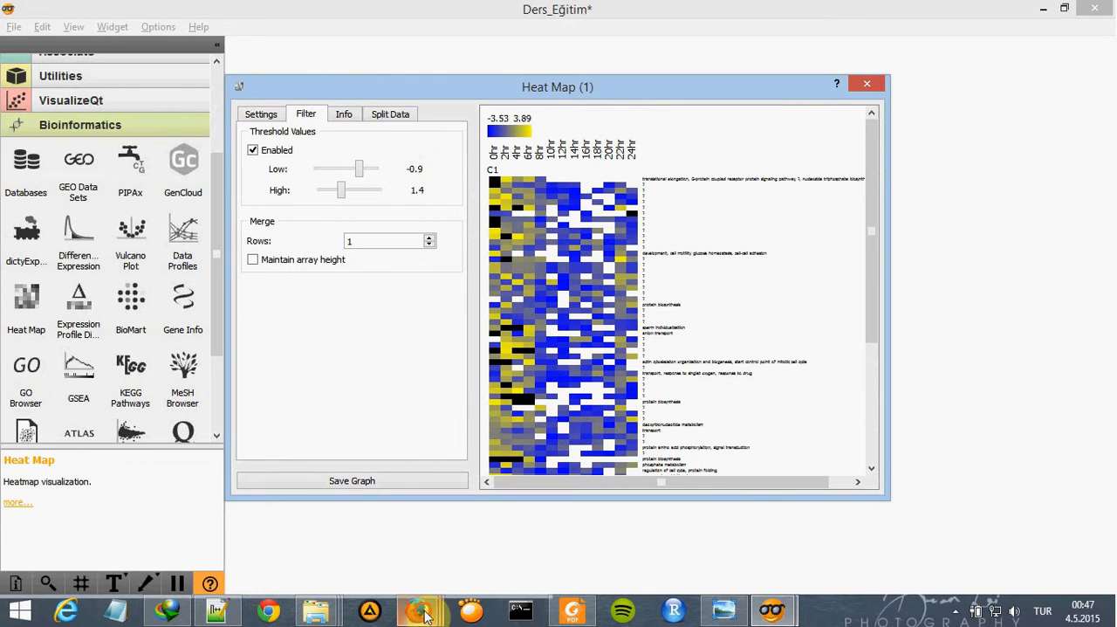
- Switch to Firefox, open the tutorial's Heat Map (2) widget page, and examine its reference filter settings and heat map
mouse_move(426, 616)
click(576, 532)
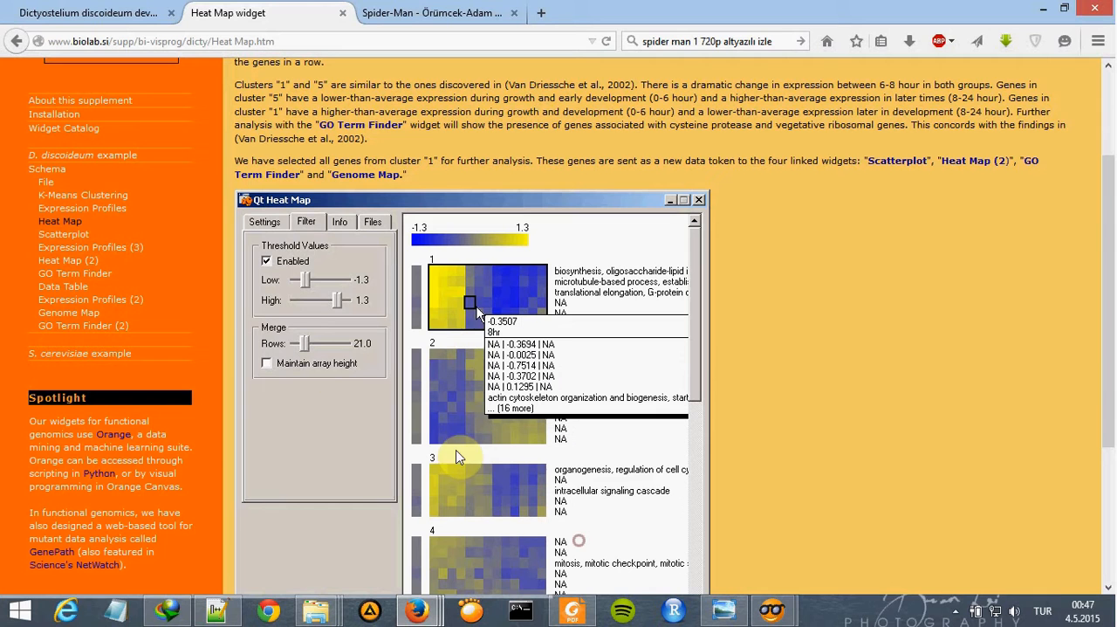
click(80, 262)
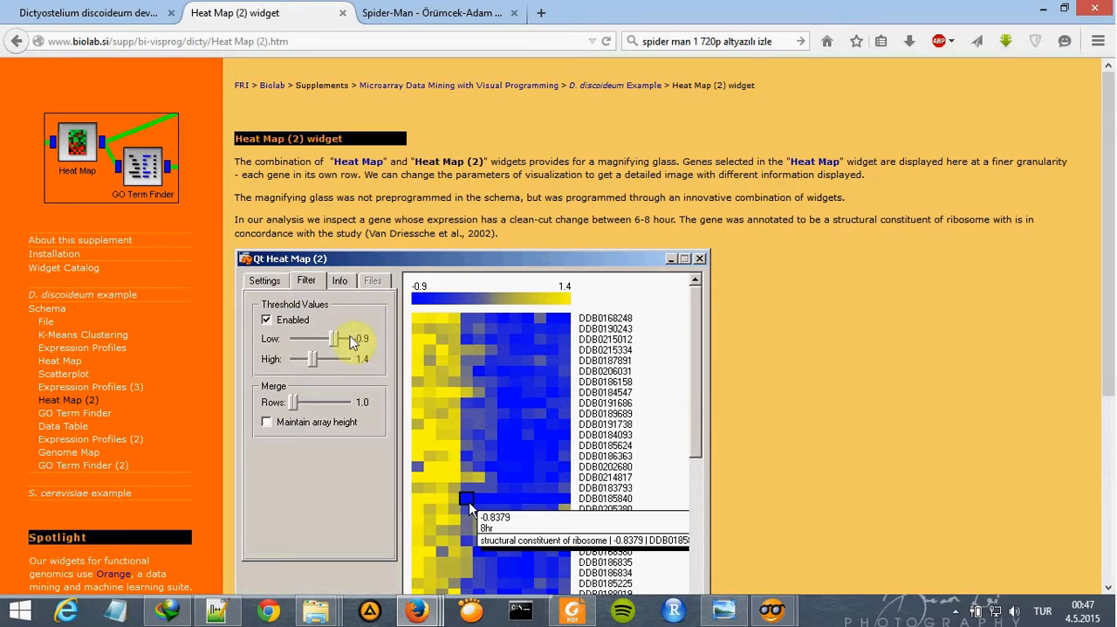
key(alt+Tab)
key(alt+Tab)
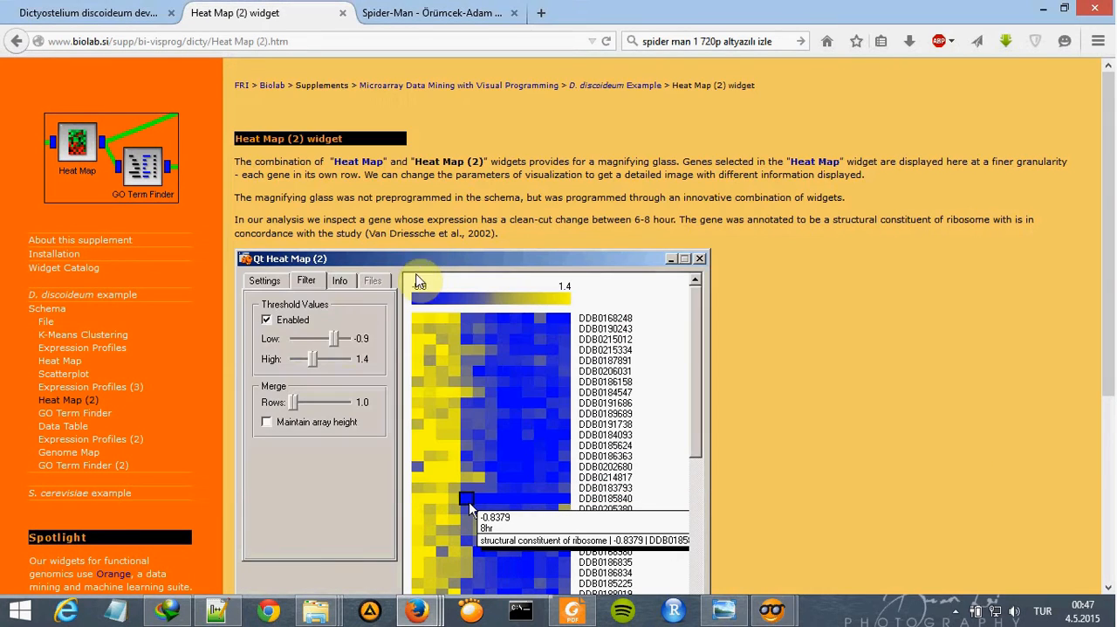
scroll(497, 316, down, 5)
scroll(488, 305, up, 5)
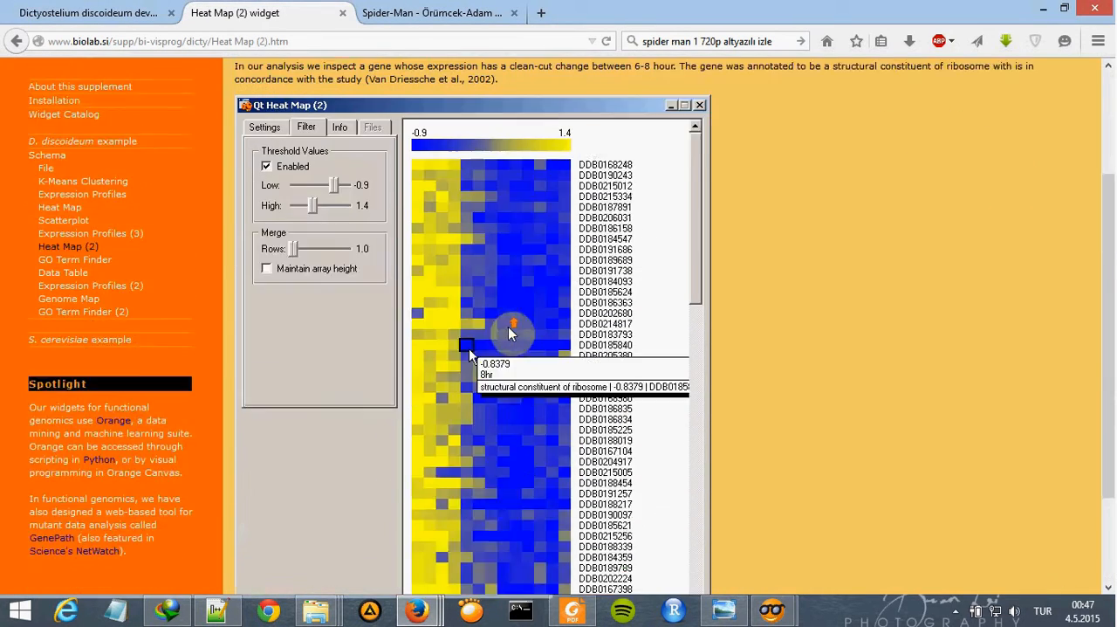
scroll(463, 283, down, 2)
- Return to the second heat map in Orange Canvas, review its cell size and color settings, and close its window
key(alt+Tab)
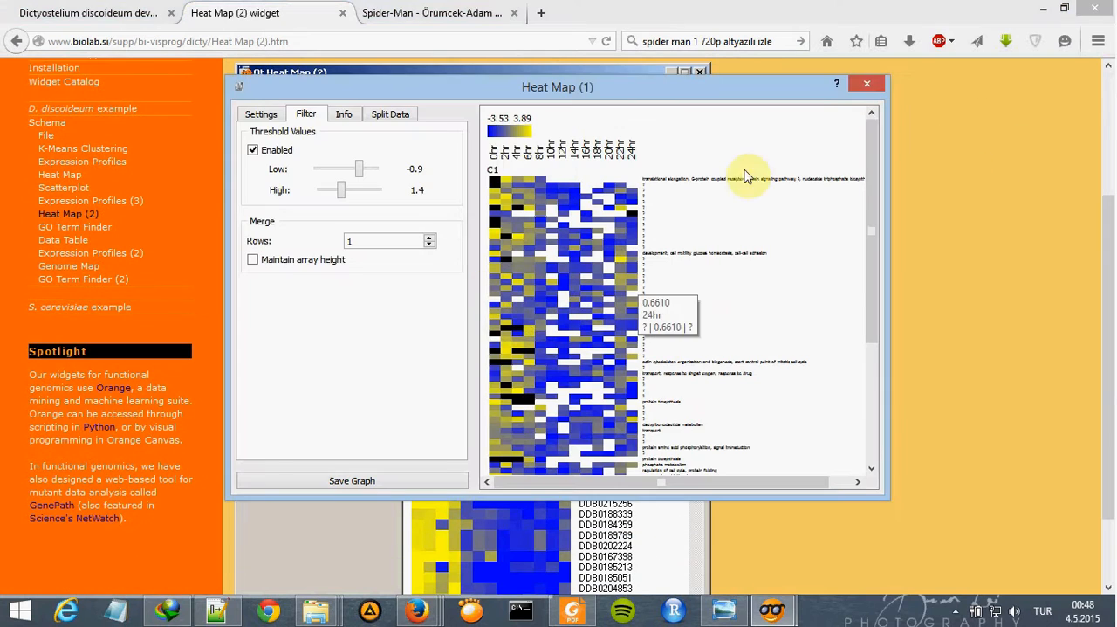
click(278, 113)
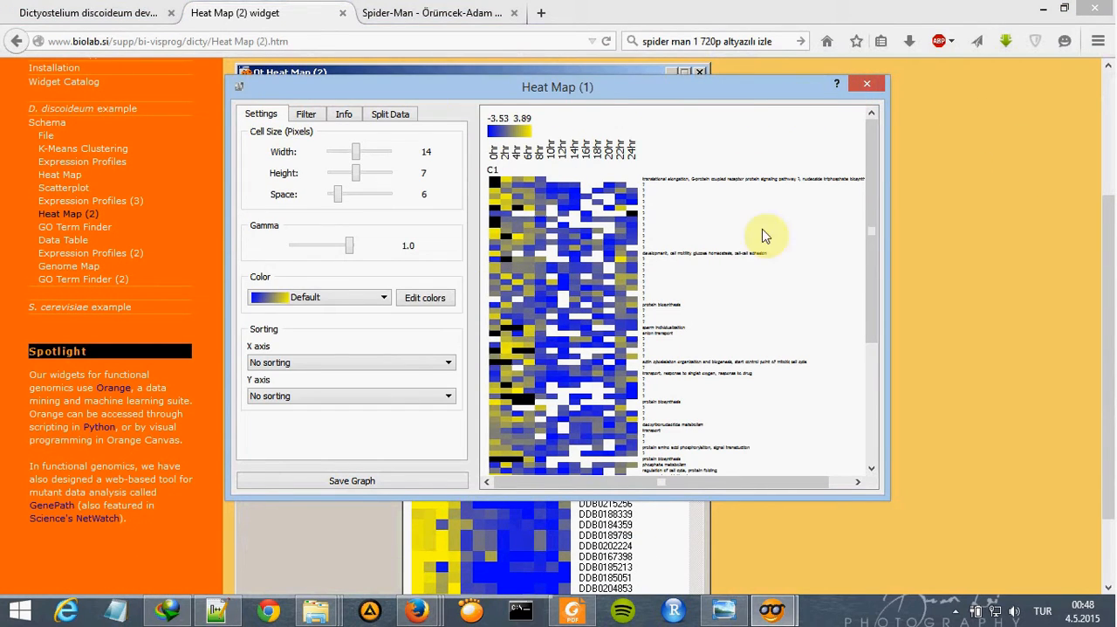
click(877, 86)
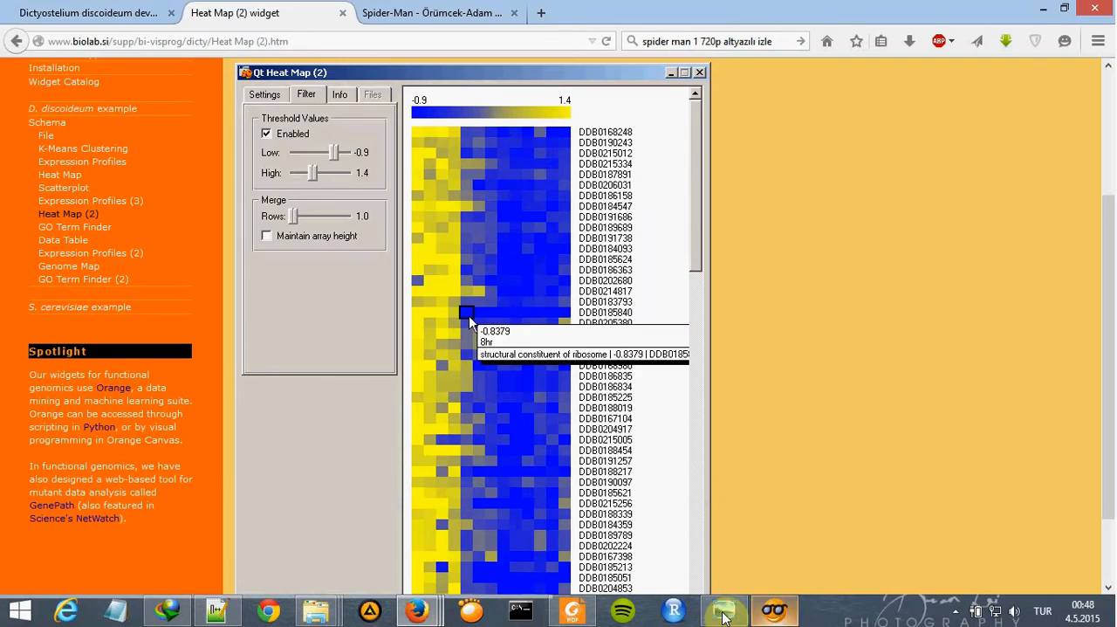
- Following the reference schema image, add a GO Browser widget in Orange Canvas and link the first Heat Map's output to its cluster examples input
key(alt+Tab)
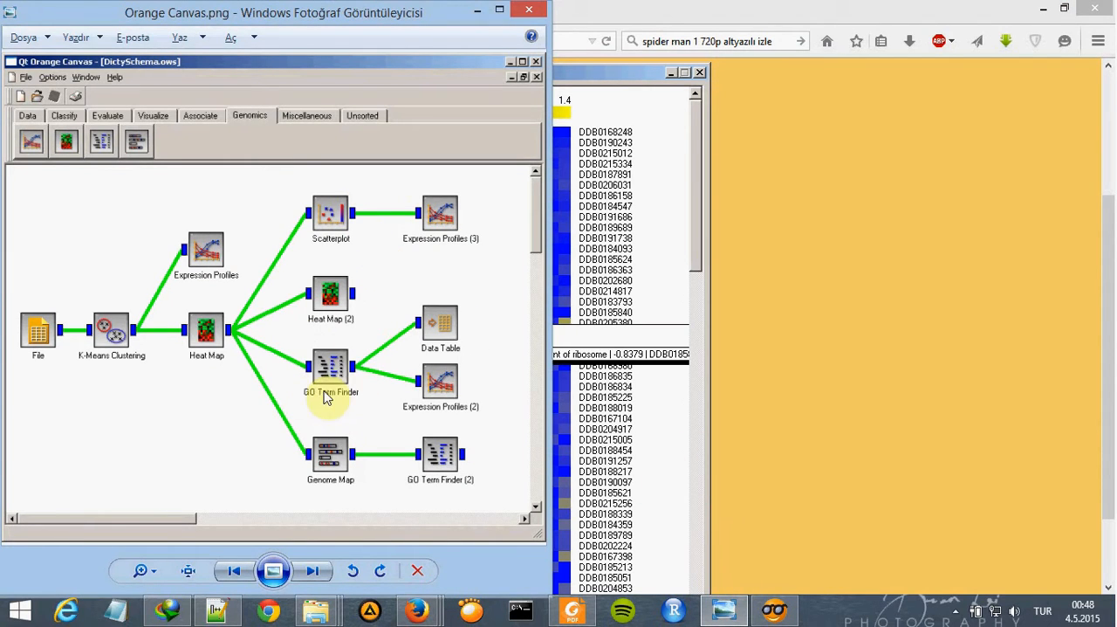
click(774, 609)
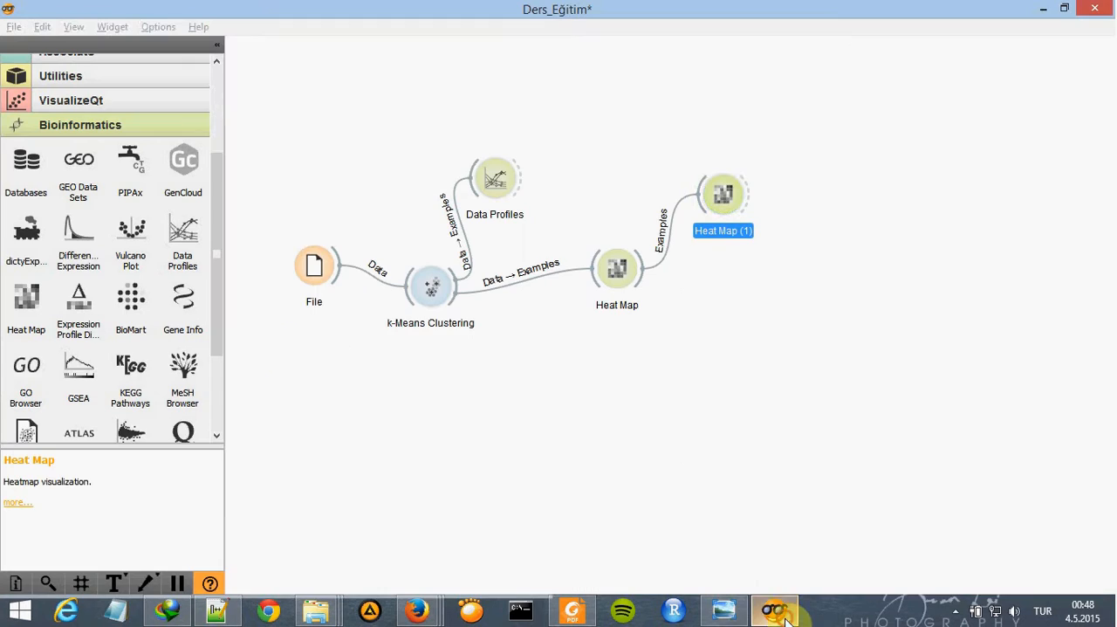
drag(22, 391, 720, 303)
drag(643, 277, 723, 302)
click(848, 331)
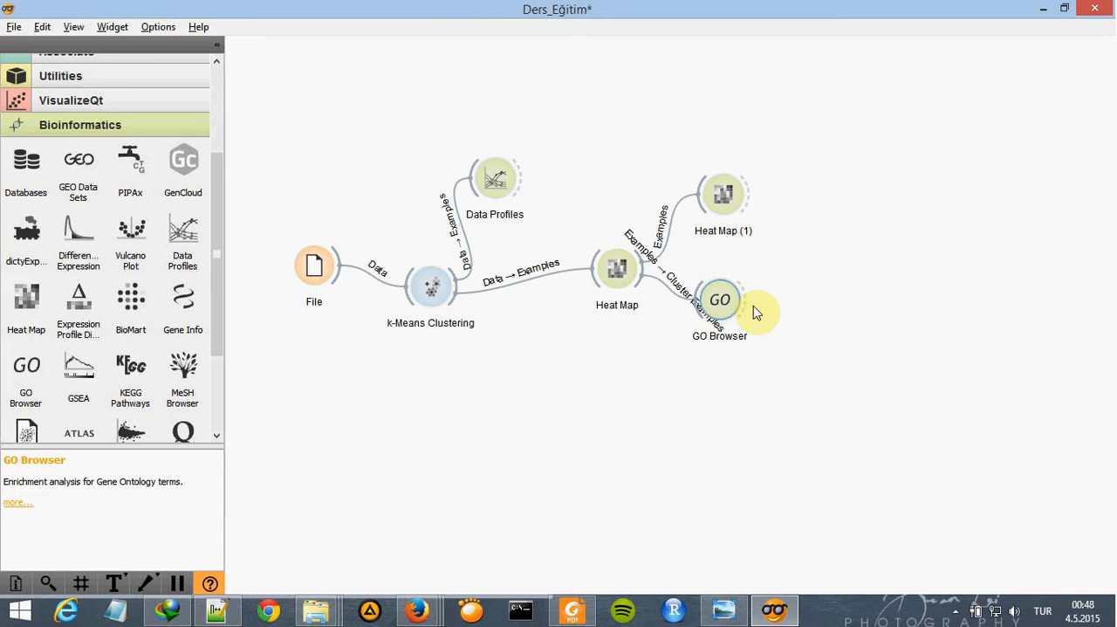
- Open the GO Browser widget, review its gene matcher settings, and accept them with KEGG Genes database names enabled
double_click(731, 301)
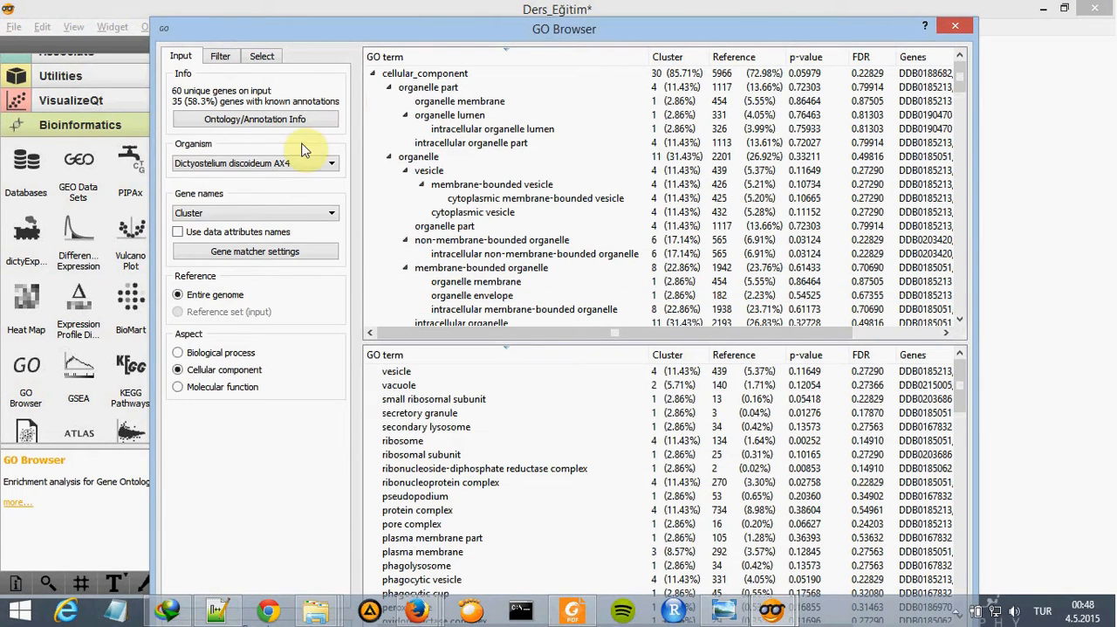
scroll(440, 135, down, 6)
scroll(440, 139, up, 7)
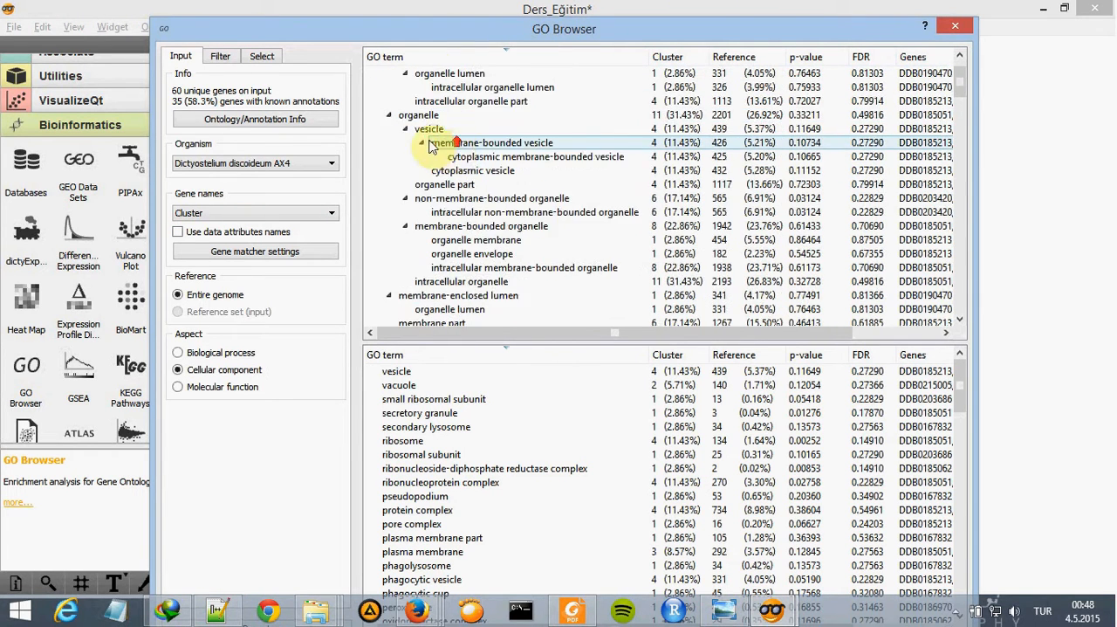
click(255, 252)
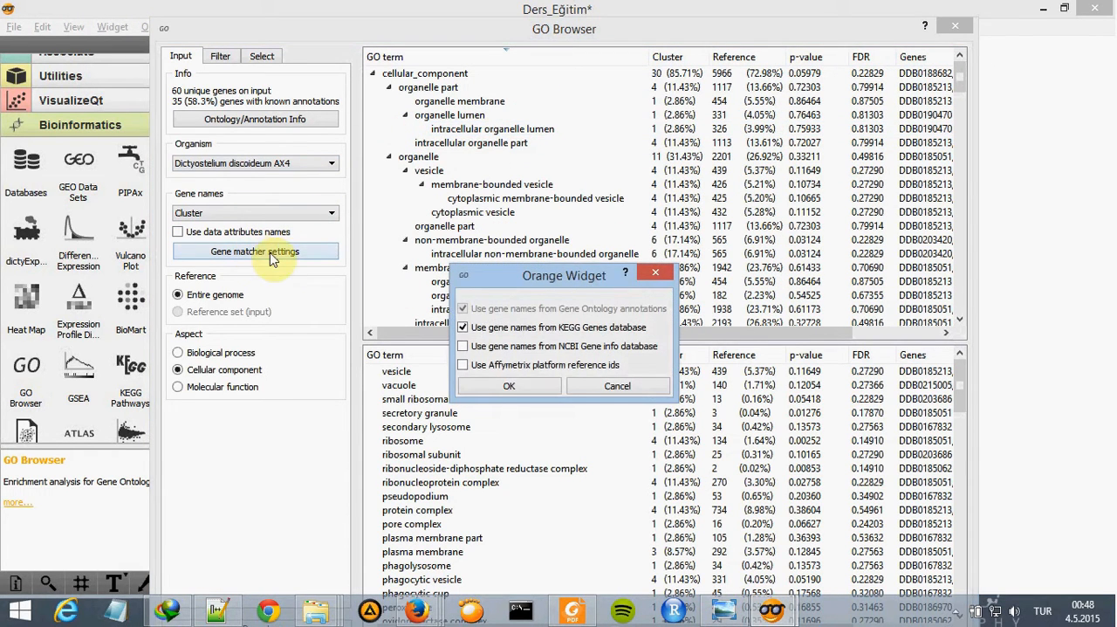
click(509, 387)
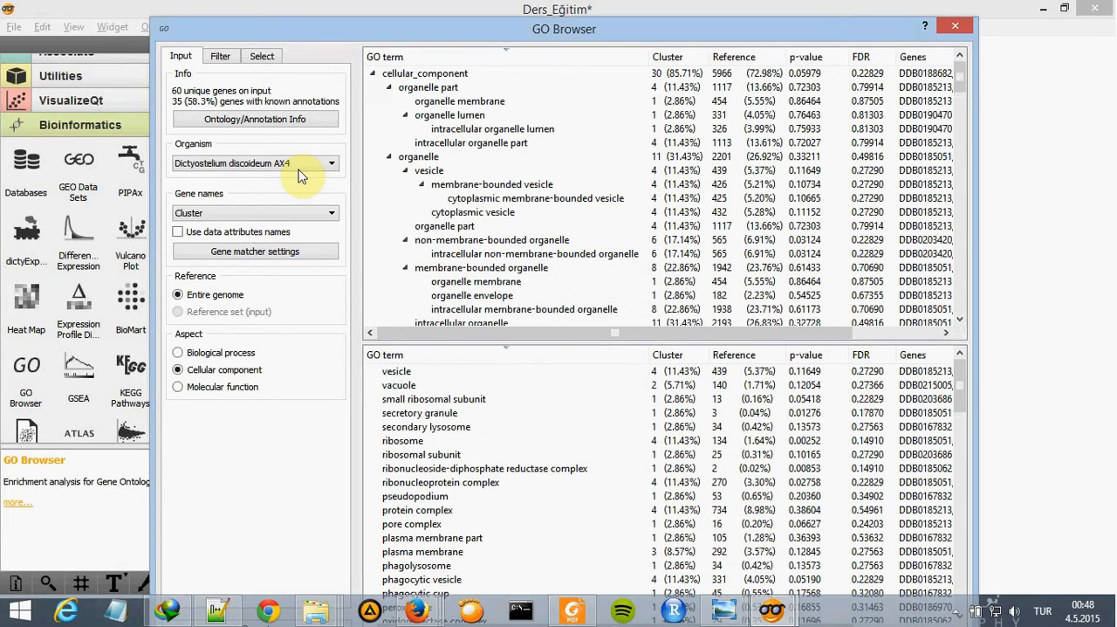
- Switch to Firefox, open the tutorial's GO Term Finder page, and examine the reference annotation settings and GO terms
mouse_move(414, 614)
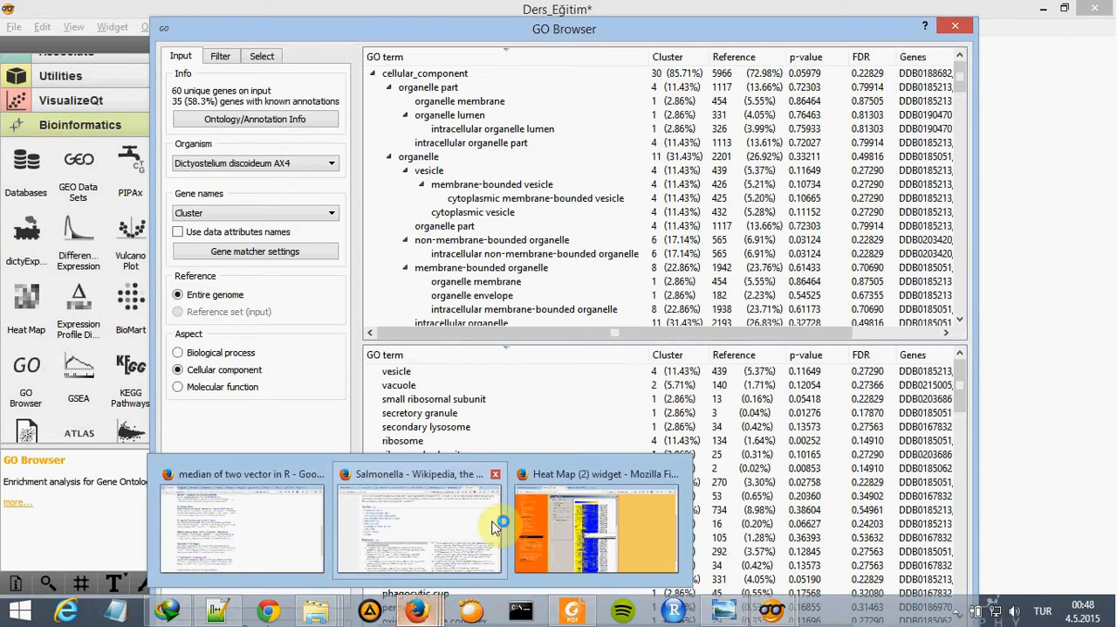
click(568, 516)
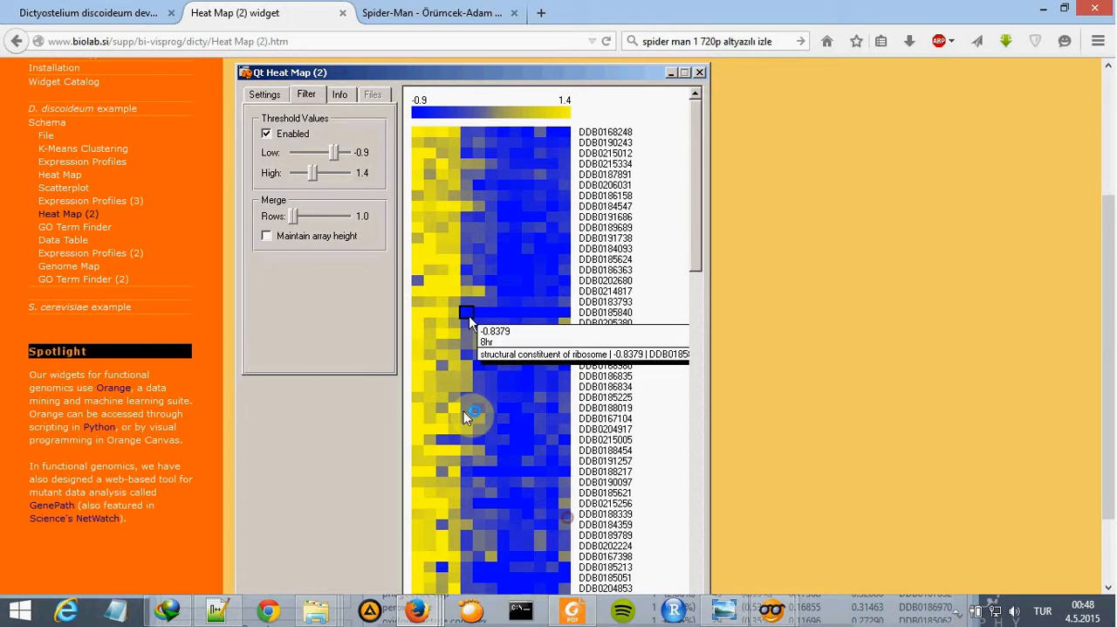
click(92, 227)
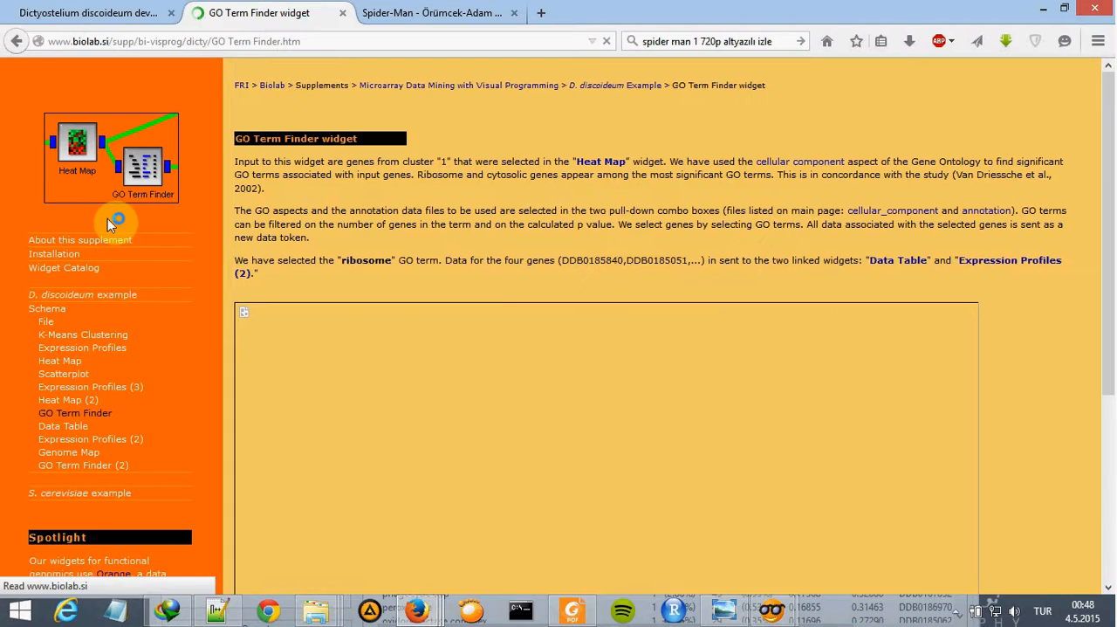
scroll(498, 237, down, 7)
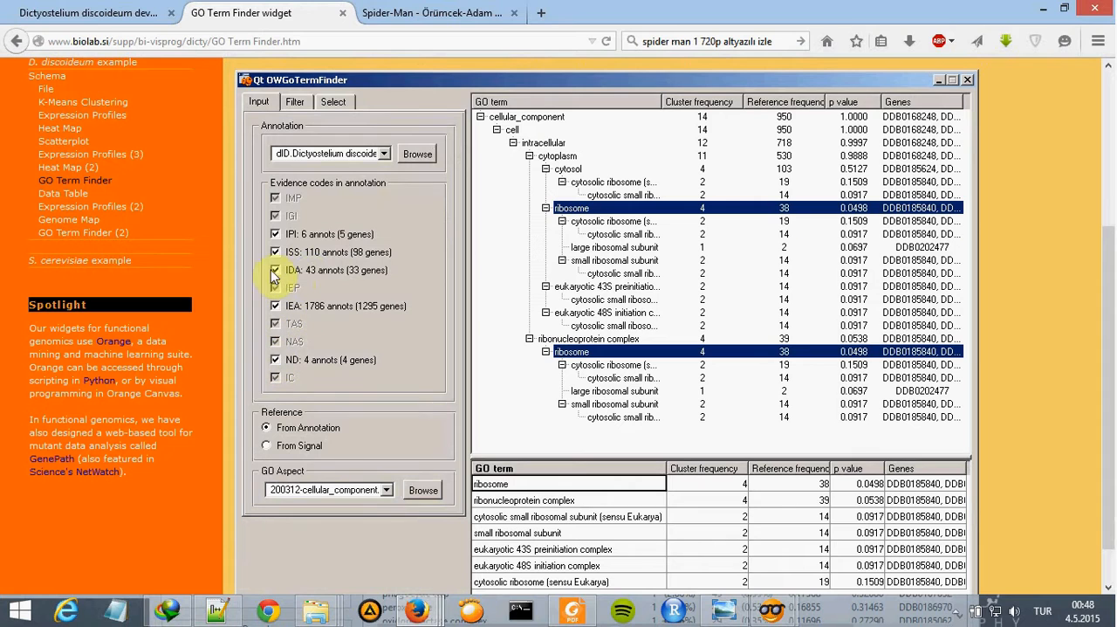
- Switch back to the GO Browser, check its evidence code filters with IDA kept enabled, and return to the input settings
mouse_move(771, 610)
click(820, 515)
click(223, 56)
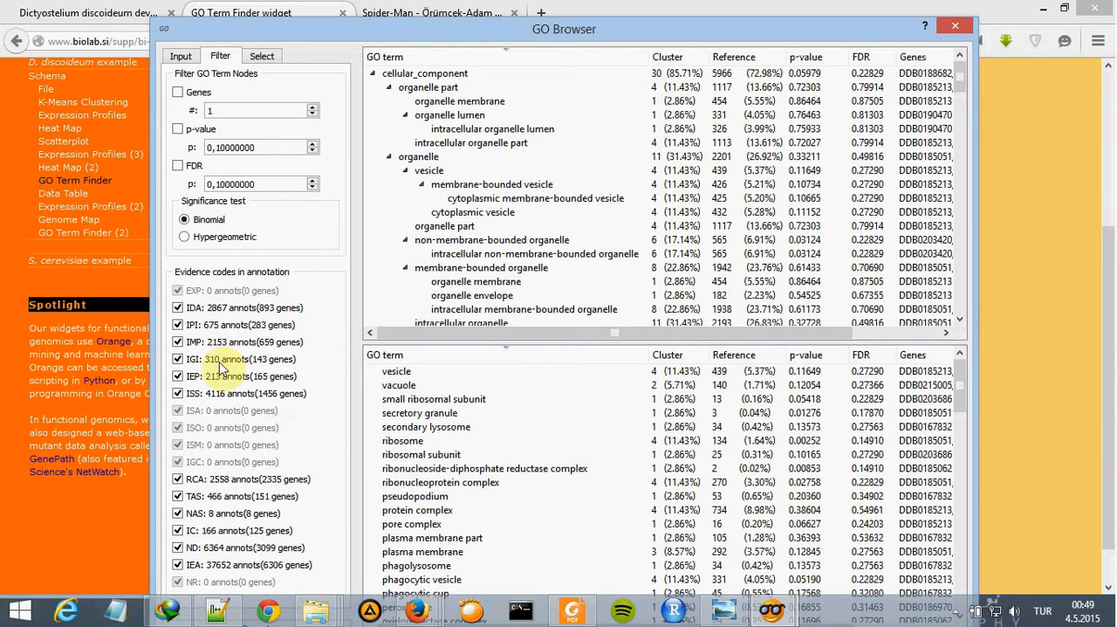
click(178, 308)
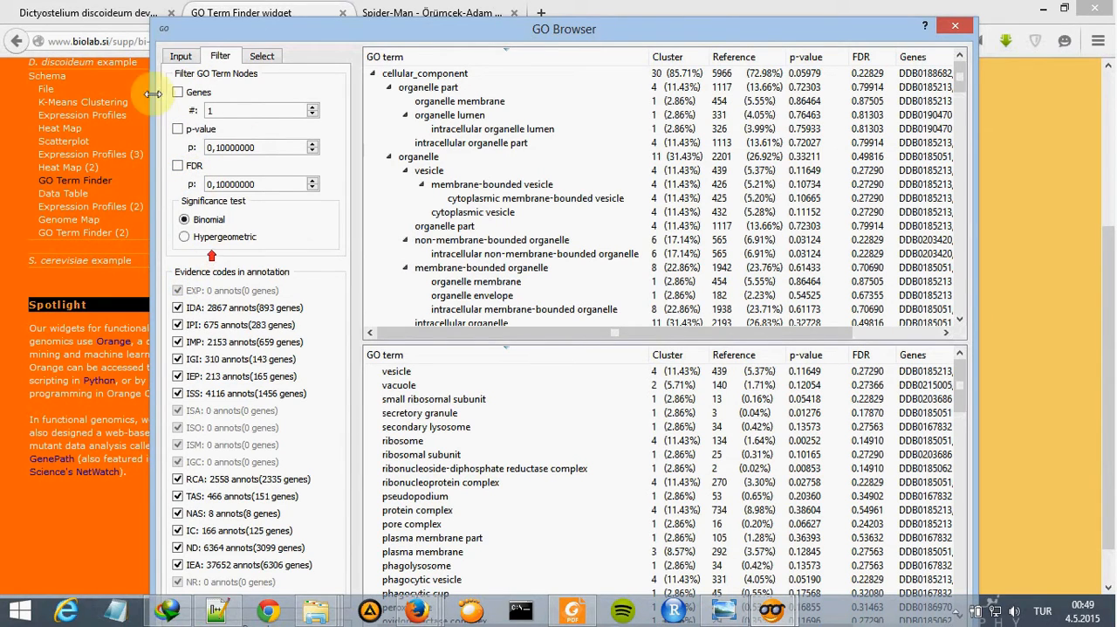
click(178, 57)
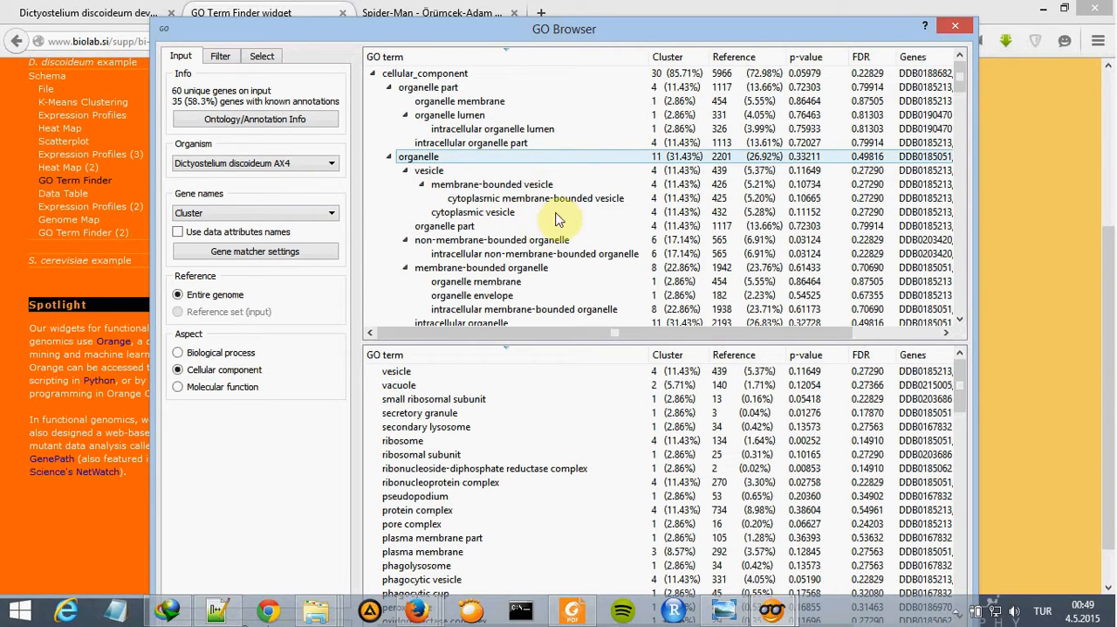
- Select the ribosome term under ribonucleoprotein complex in the GO term tree
scroll(567, 87, down, 4)
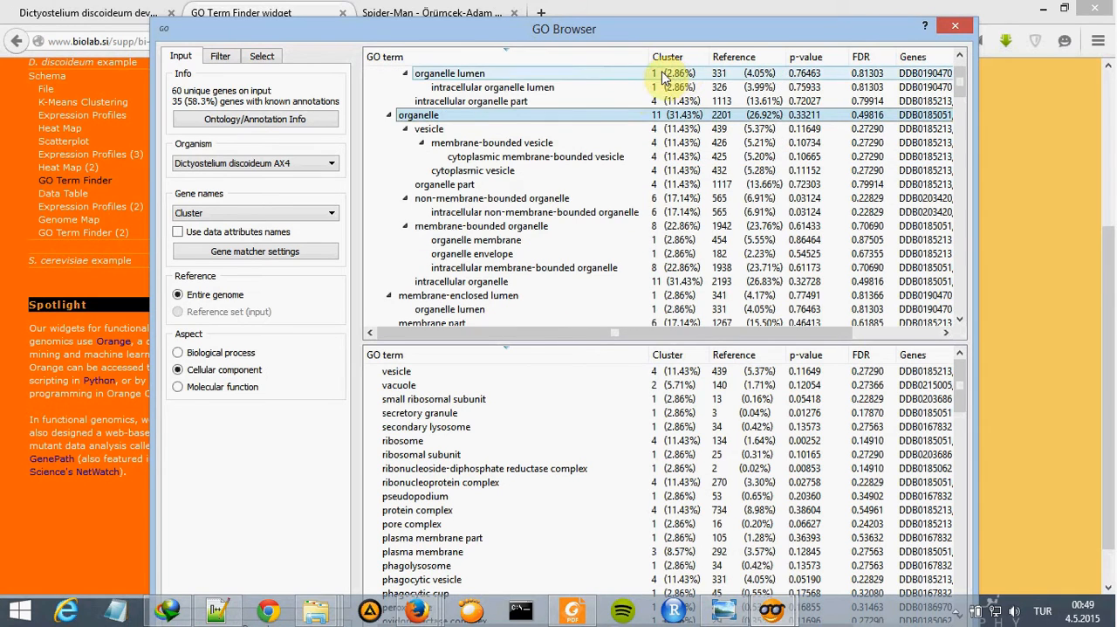
scroll(527, 197, down, 5)
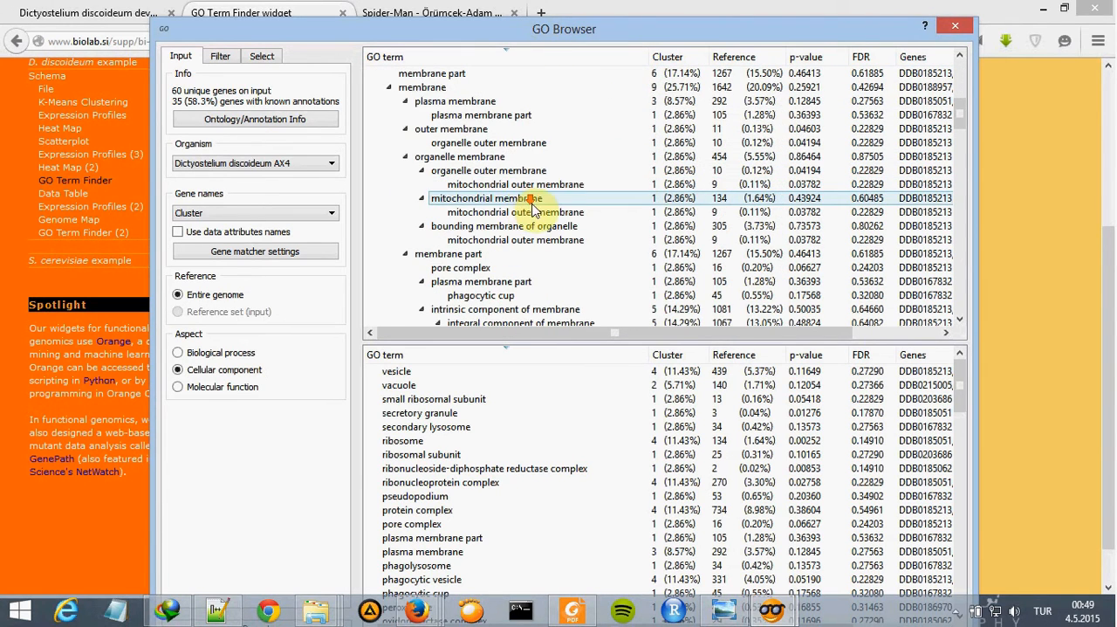
scroll(549, 220, down, 1)
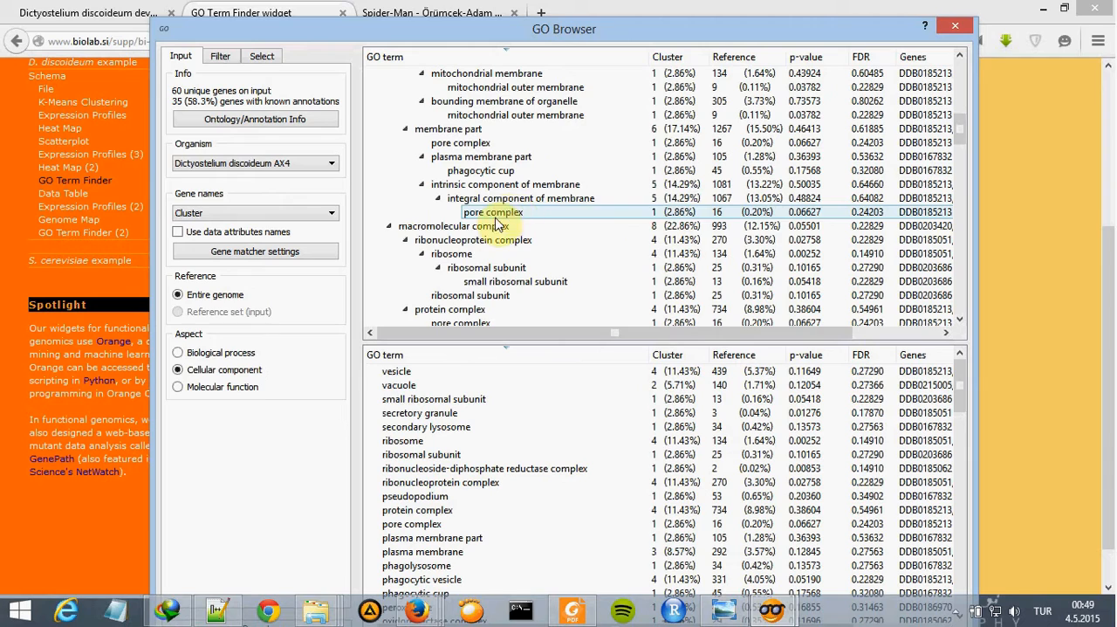
click(453, 254)
scroll(591, 228, down, 3)
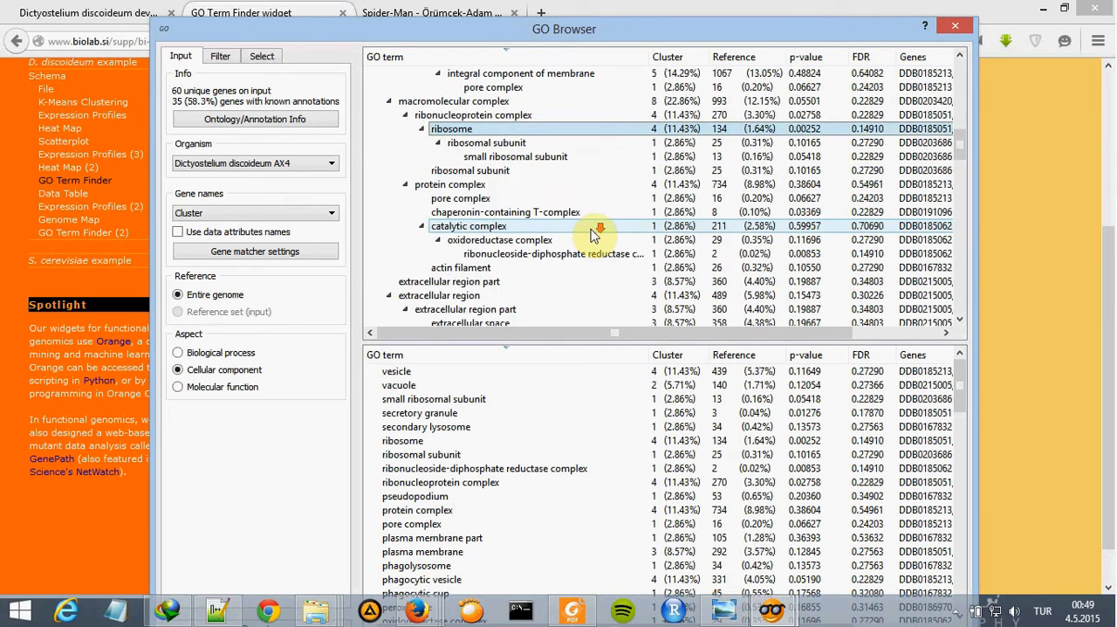
- Look through the cell part branch for other ribosome entries and select ribosome in the flat GO term list
scroll(594, 236, down, 5)
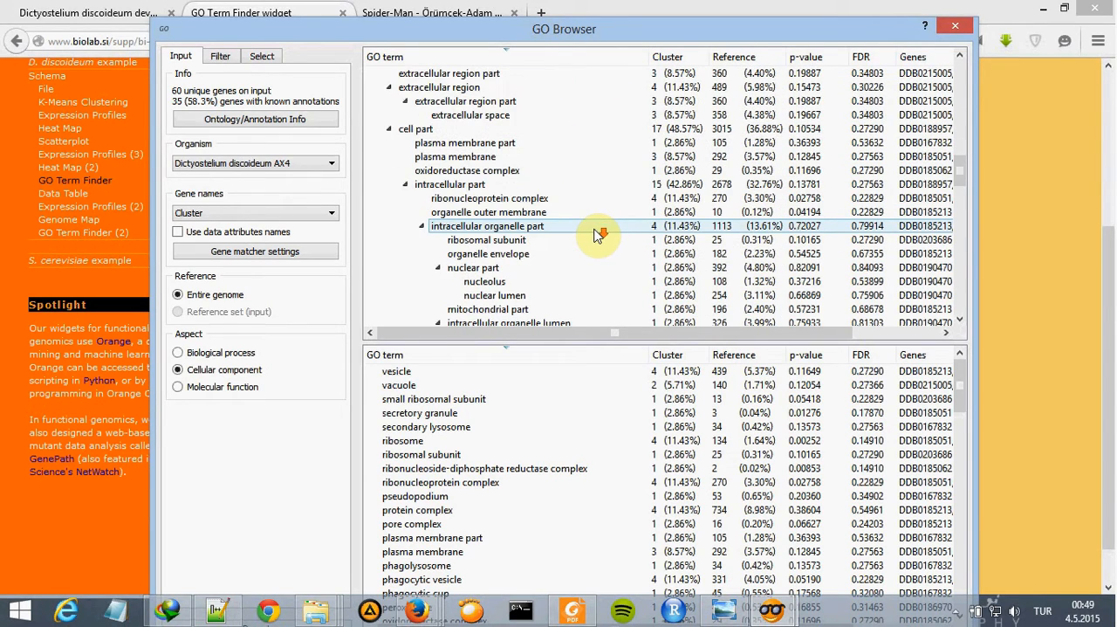
scroll(593, 236, down, 4)
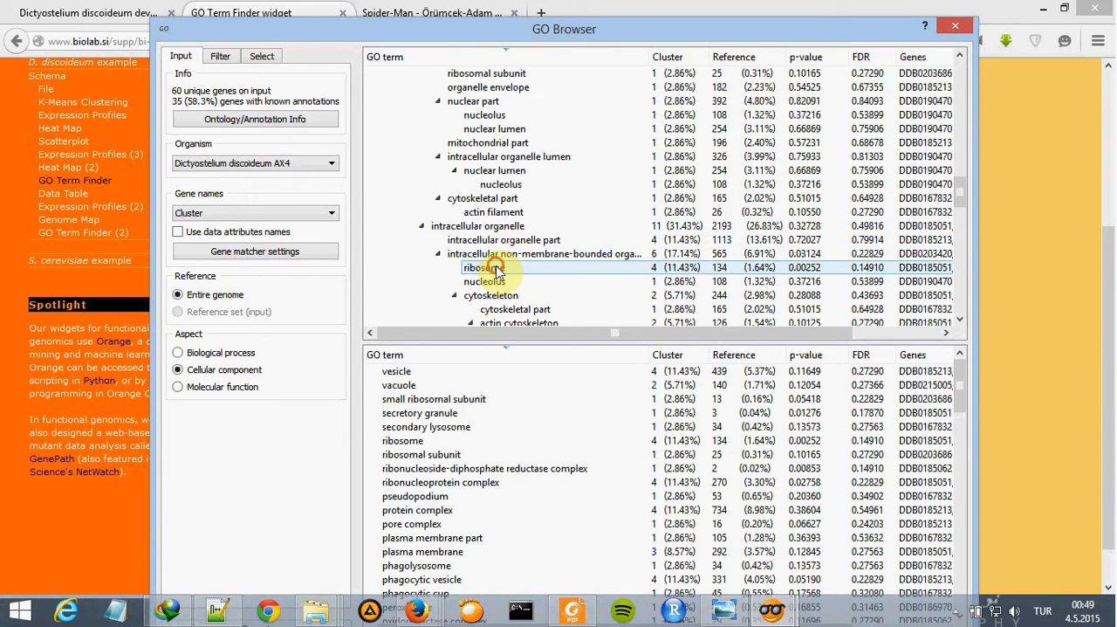
scroll(586, 212, up, 5)
scroll(592, 210, up, 3)
scroll(524, 236, down, 3)
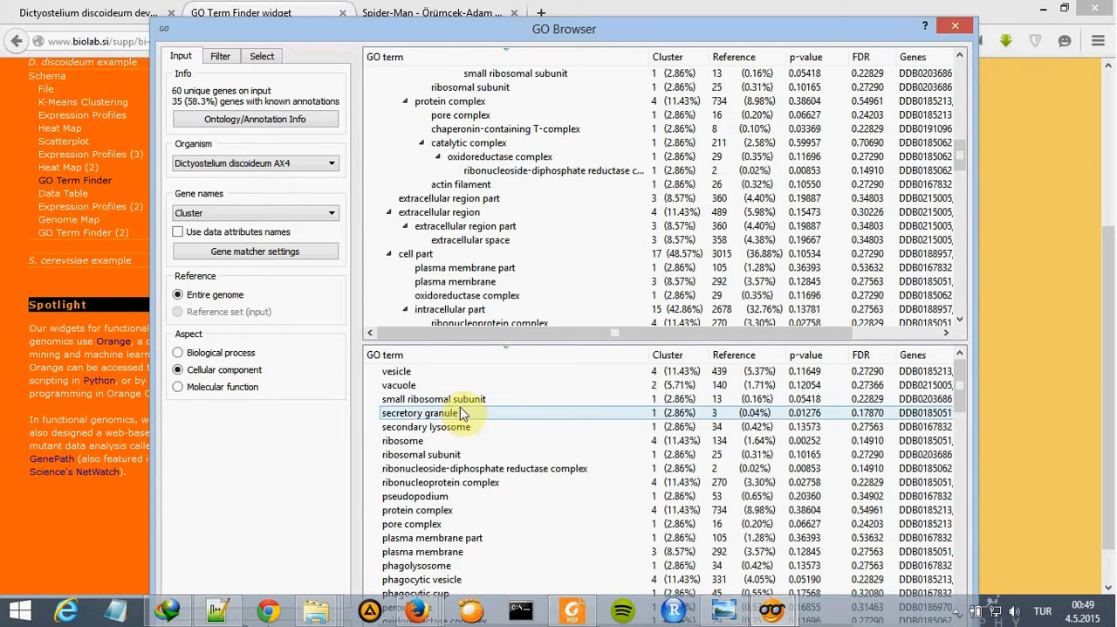
click(434, 440)
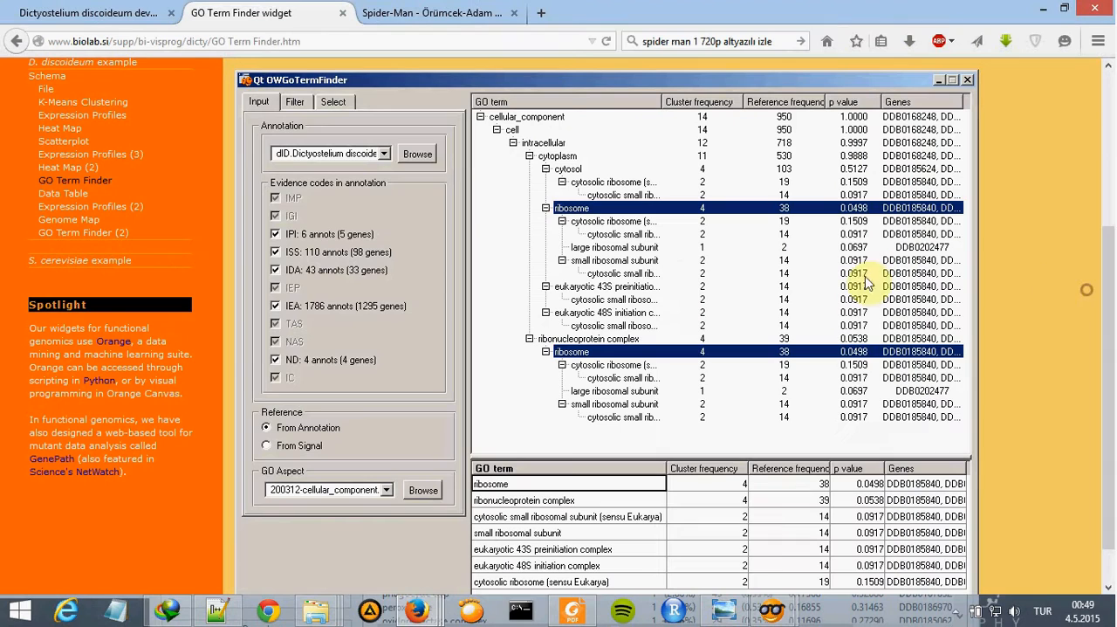
- Compare the ribosome selection with the GO Term Finder reference page in Firefox, and close the GO Browser window
scroll(631, 379, down, 1)
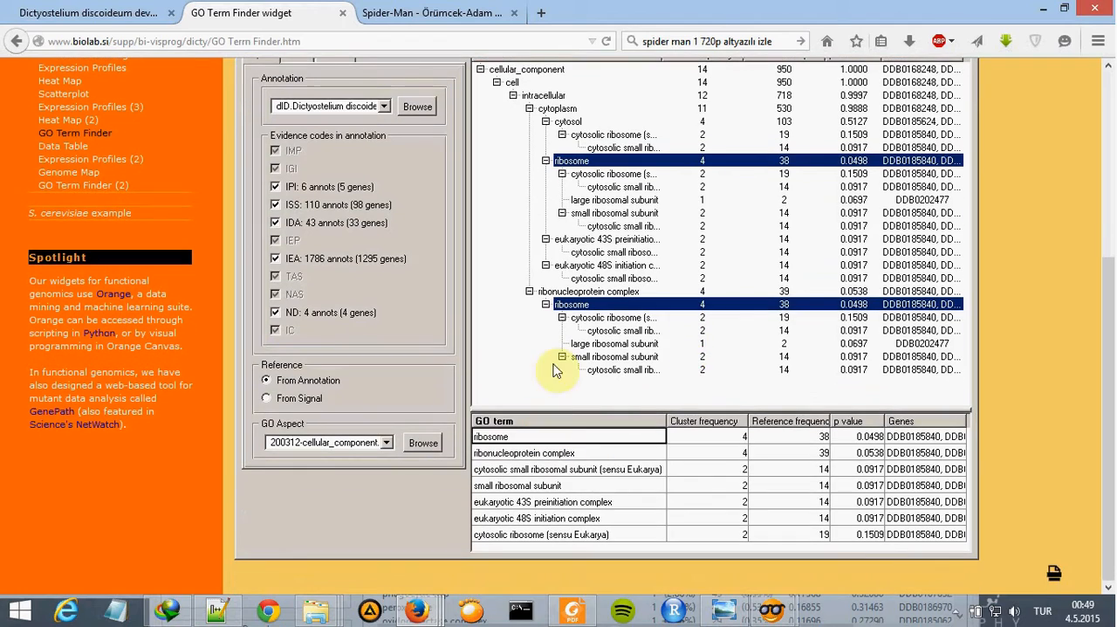
scroll(565, 262, up, 2)
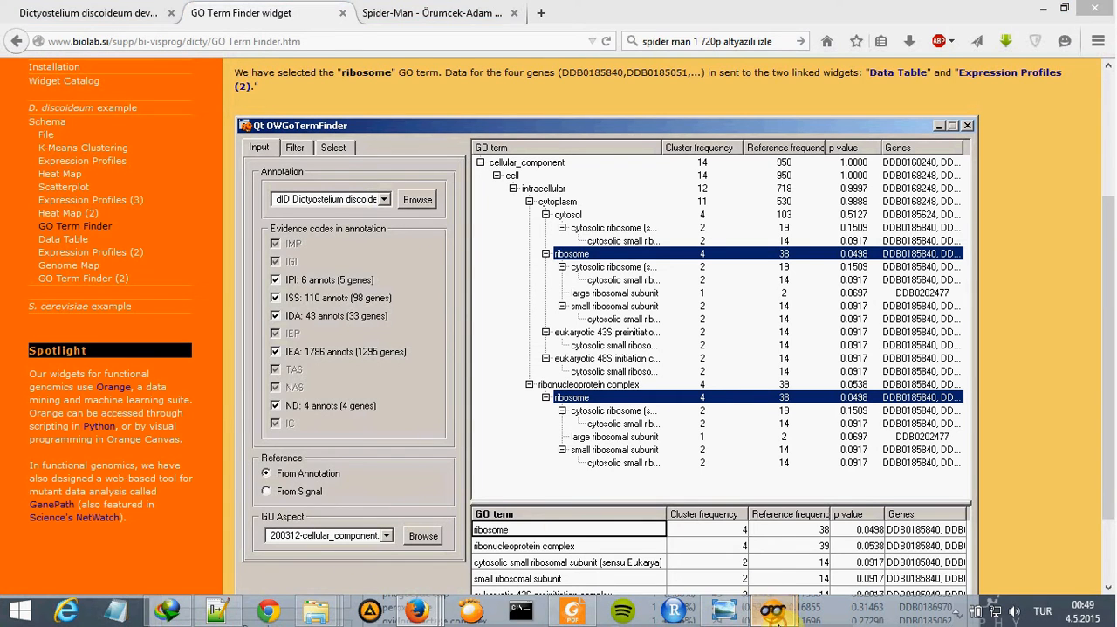
mouse_move(723, 610)
click(1040, 461)
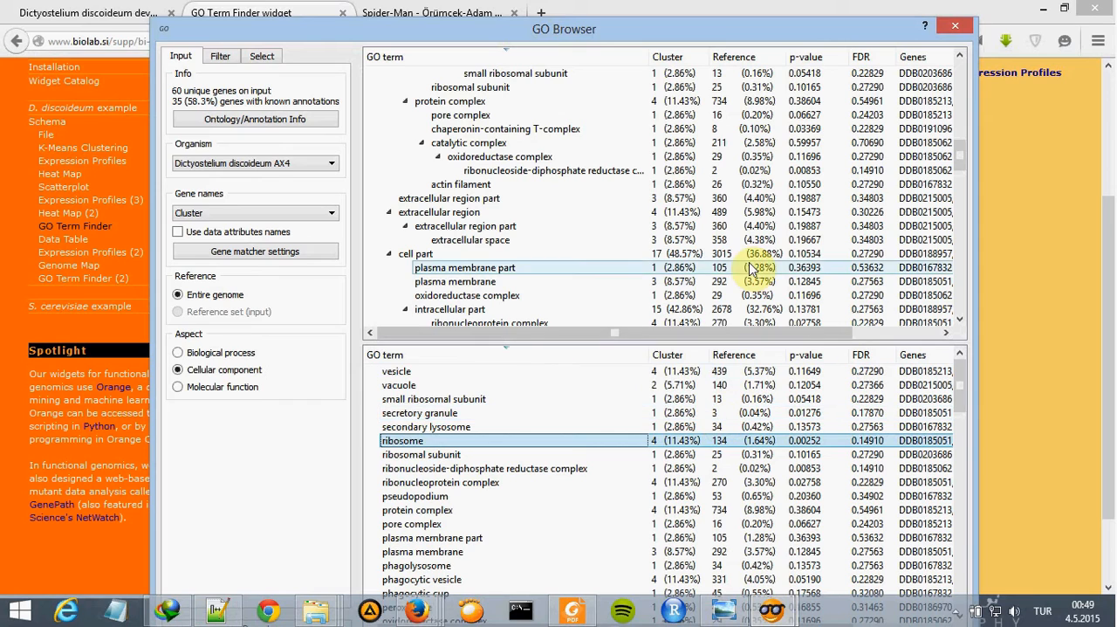
click(953, 32)
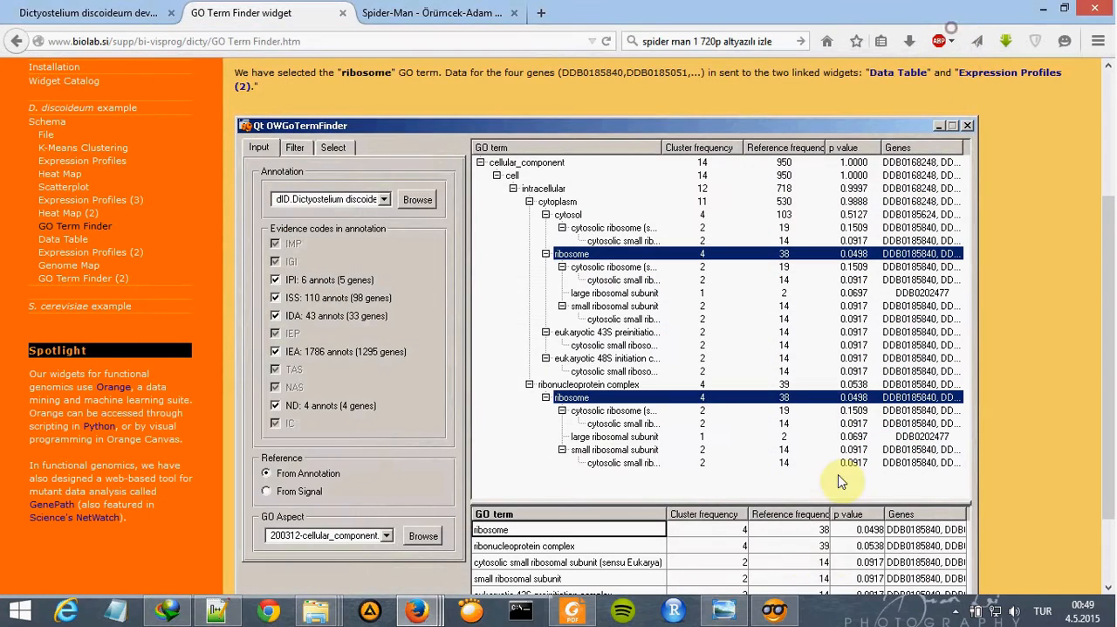
- Check the reference schema image, add a Data Table widget to the workflow, and link GO Browser's Selected Examples to its Data input
click(728, 610)
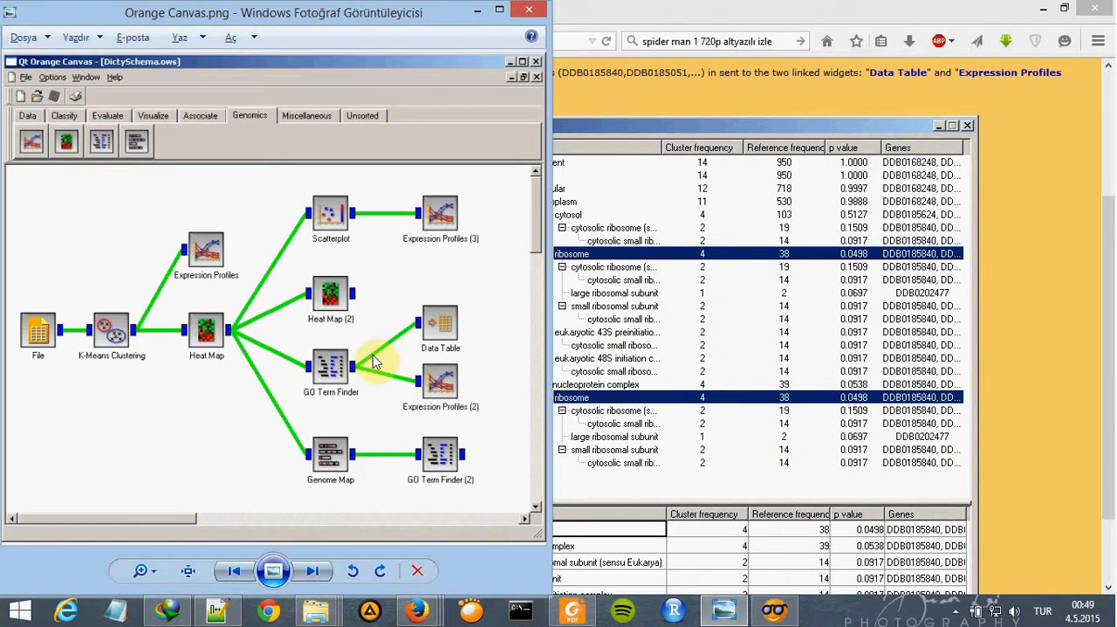
click(774, 615)
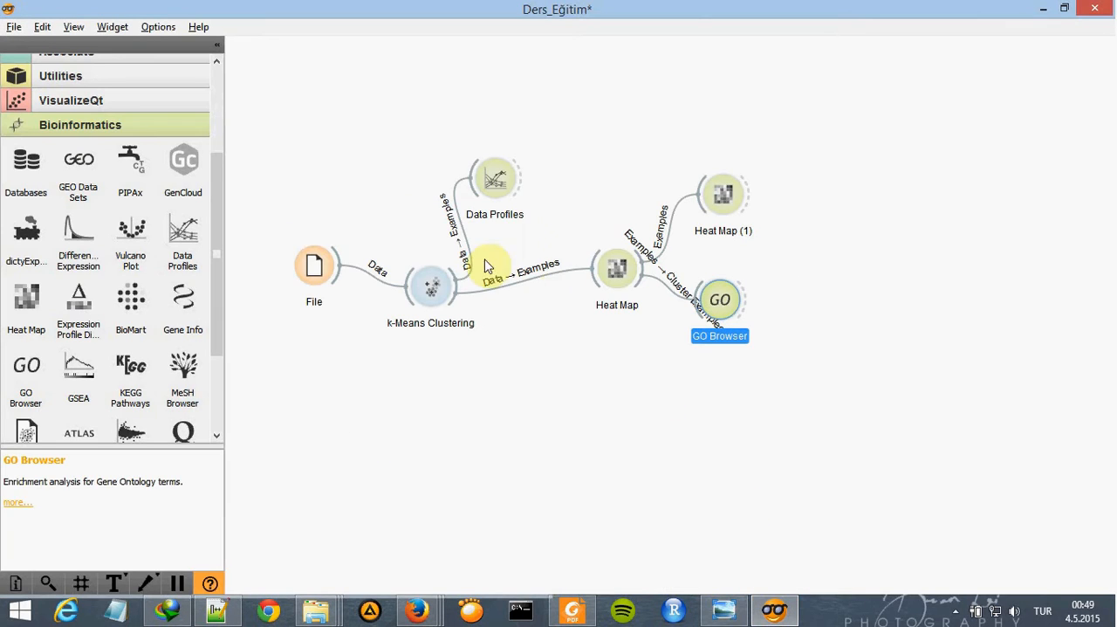
click(215, 88)
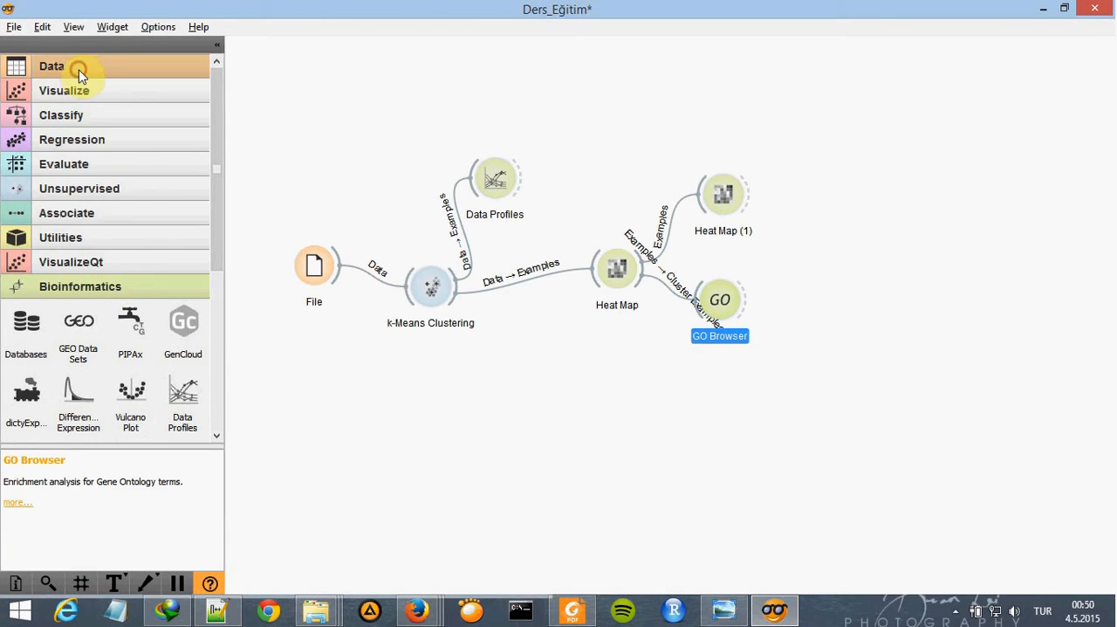
click(75, 68)
drag(26, 170, 791, 270)
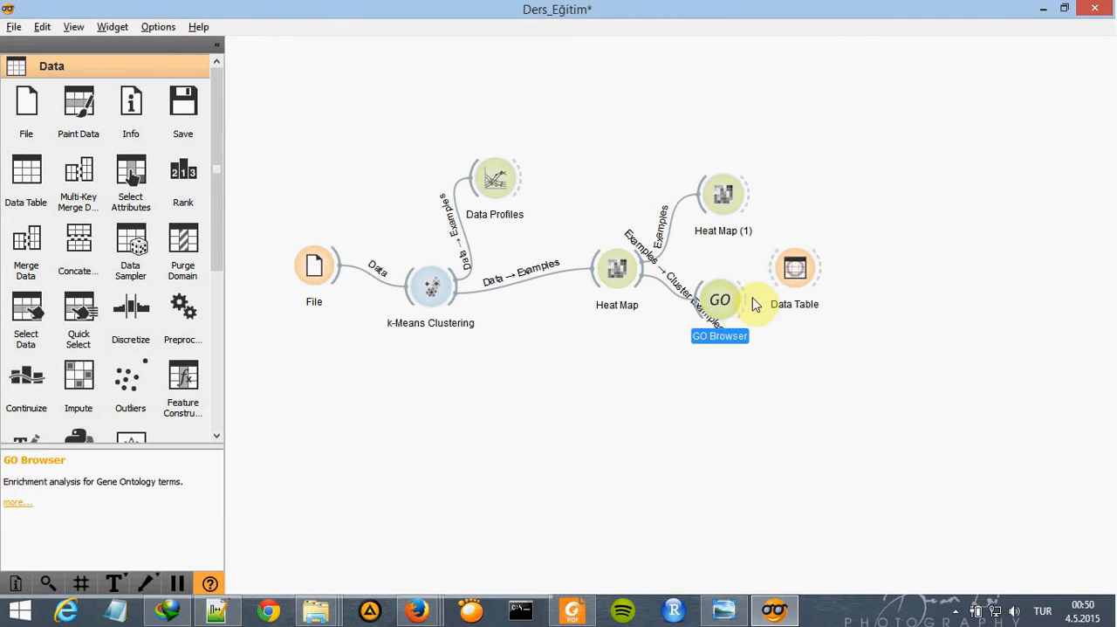
drag(741, 300, 770, 275)
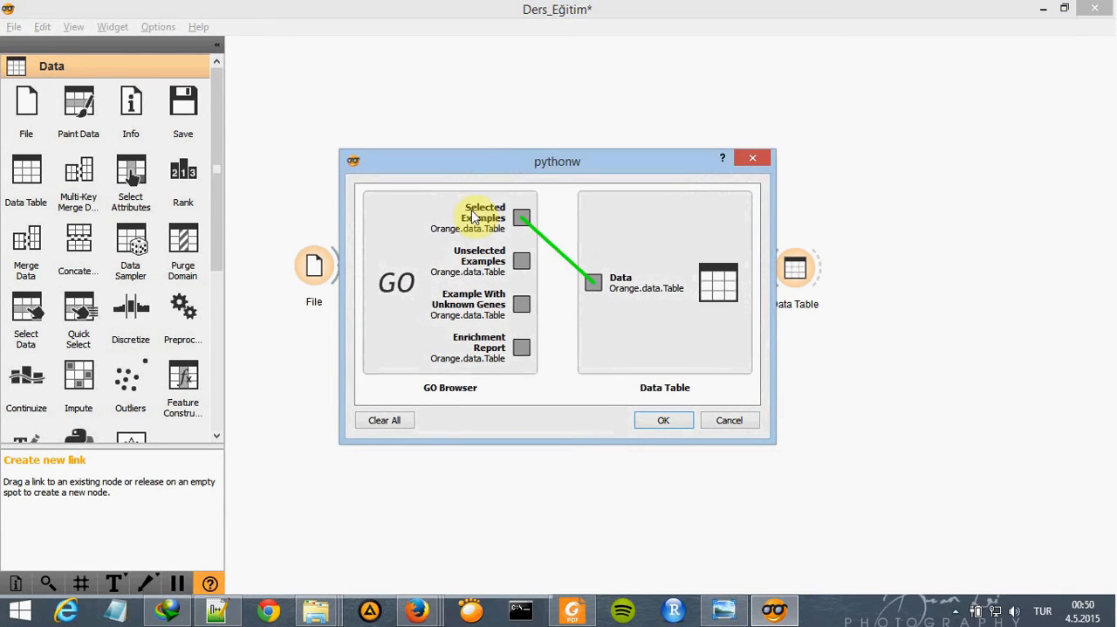
click(669, 419)
- Add a second Data Profiles widget below the Data Table and link GO Browser's Selected Examples to its Examples input
drag(212, 180, 219, 365)
click(129, 403)
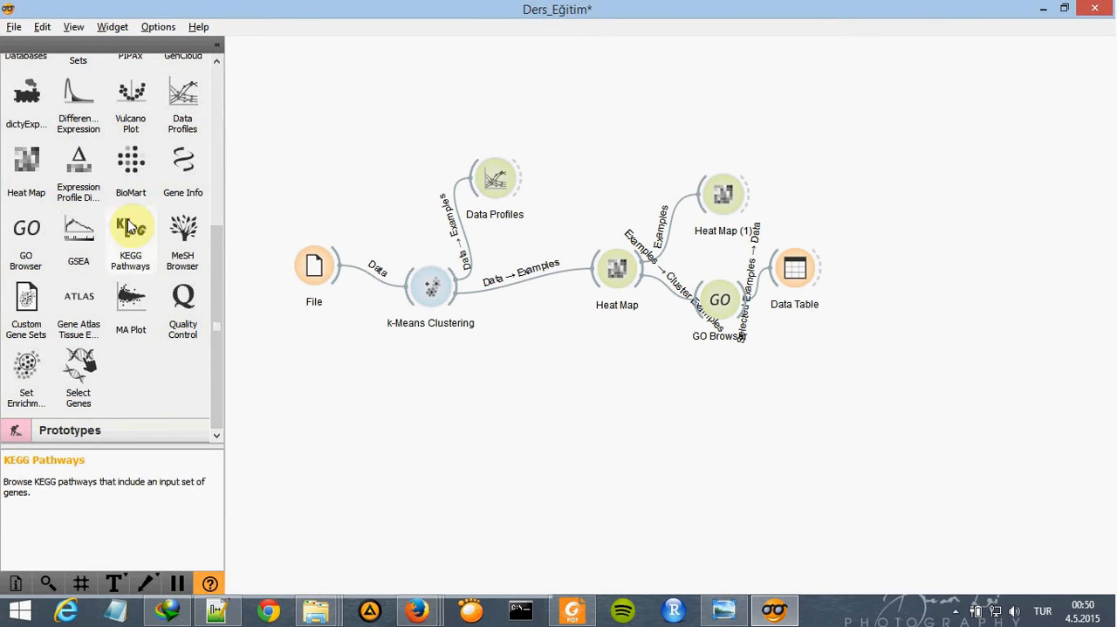
drag(182, 98, 795, 351)
drag(747, 316, 816, 349)
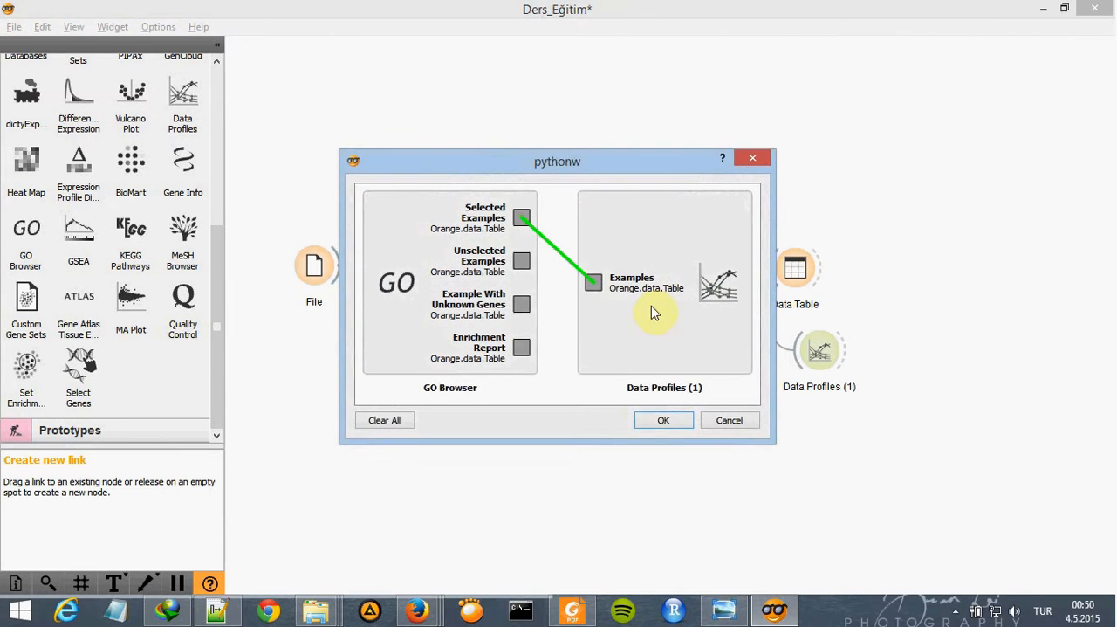
click(661, 421)
- Examine the selected genes in the Data Table, widening the Biological process, Molecular function and Cellular component columns, and close it
double_click(795, 268)
drag(615, 499, 1008, 483)
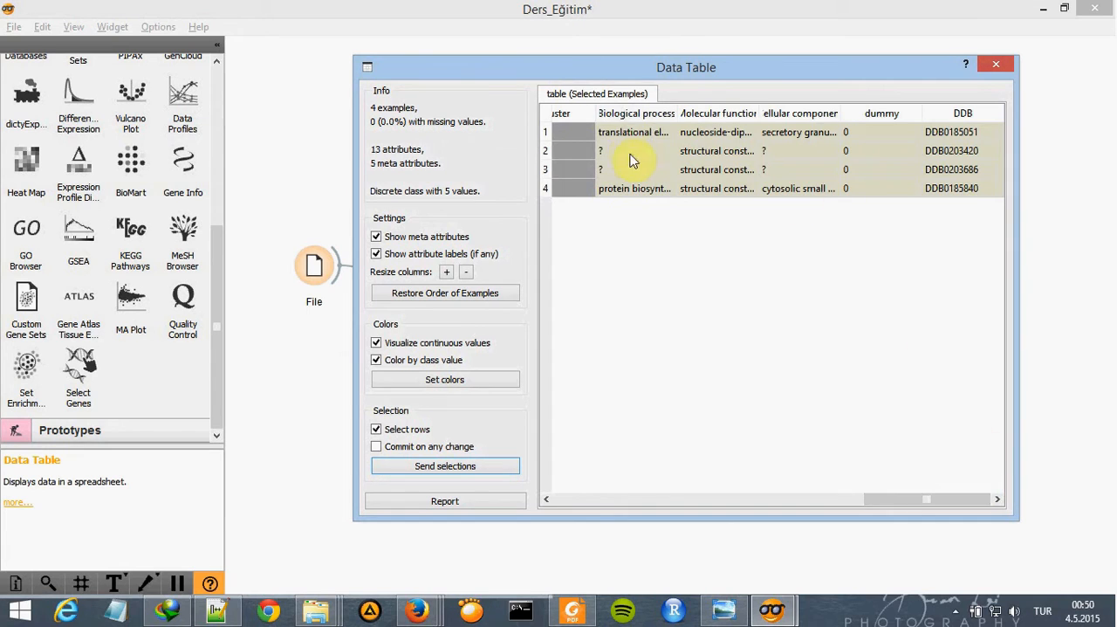
mouse_move(913, 498)
mouse_down()
mouse_move(837, 494)
mouse_move(931, 498)
mouse_up()
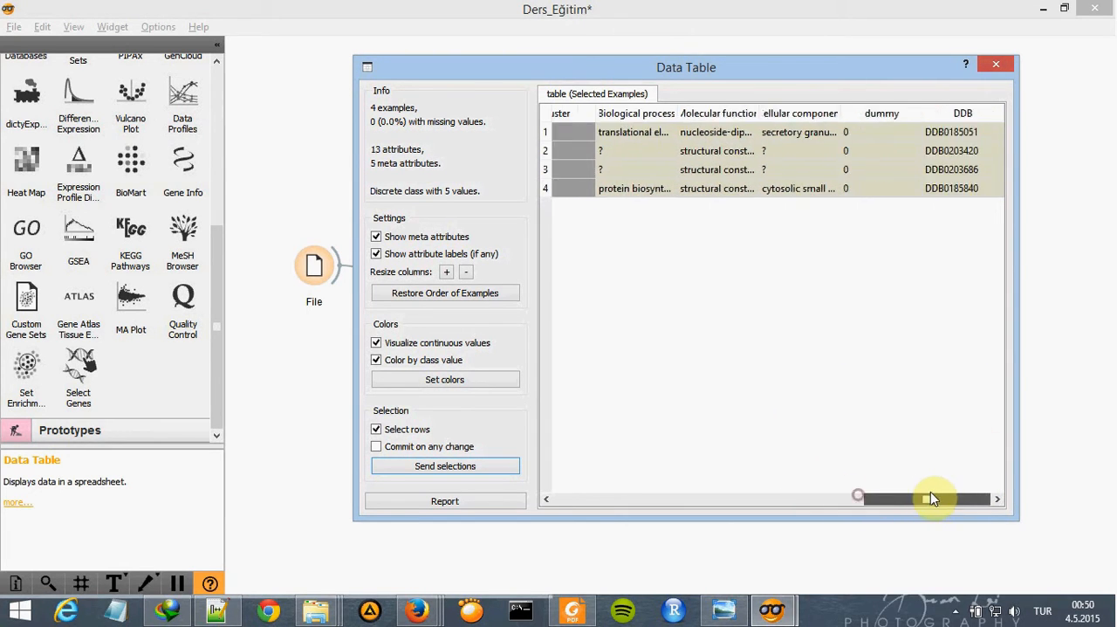
drag(677, 113, 715, 109)
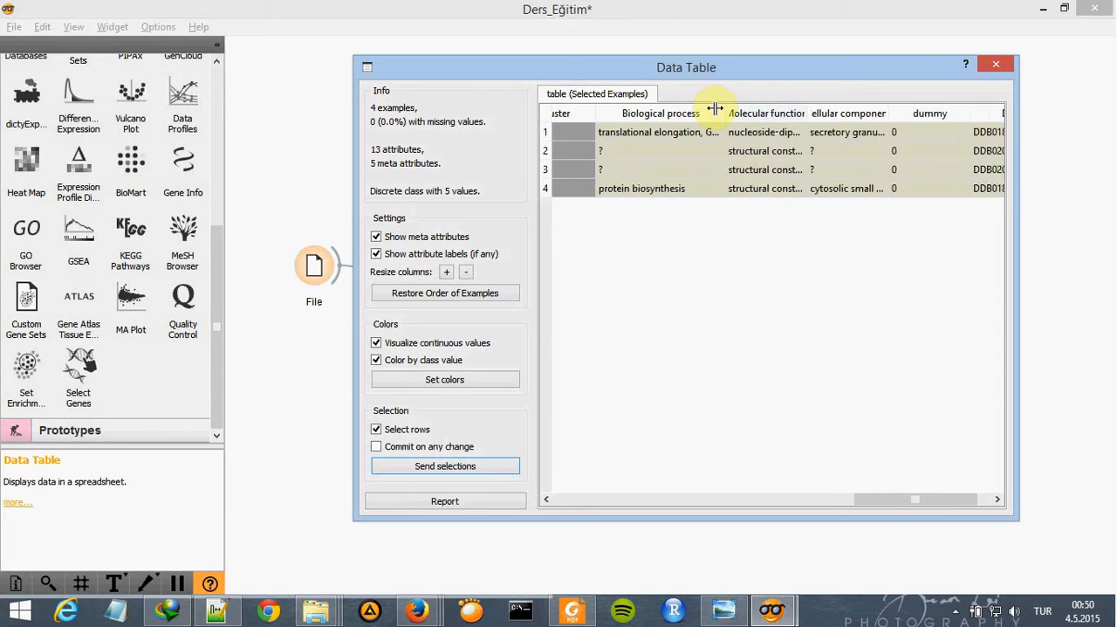
drag(799, 110, 951, 111)
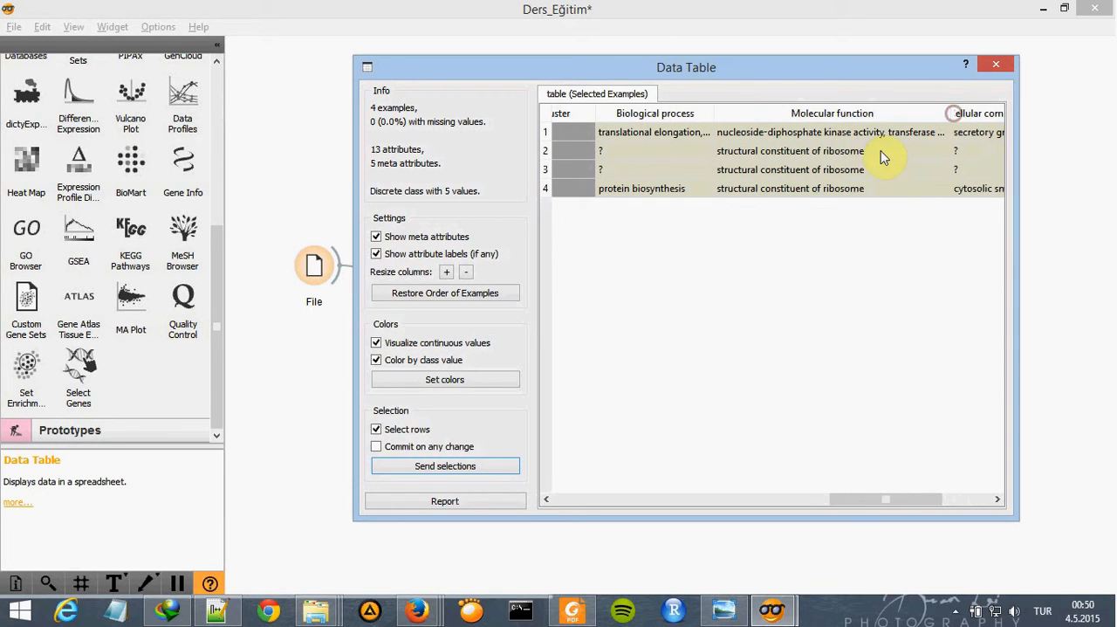
click(930, 497)
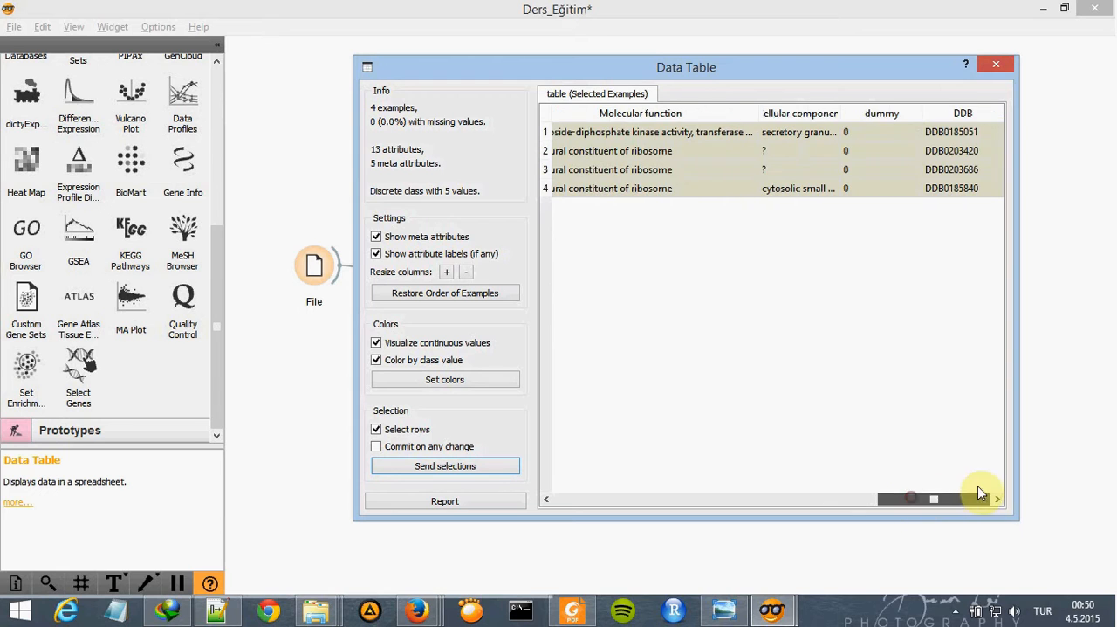
drag(843, 112, 1017, 108)
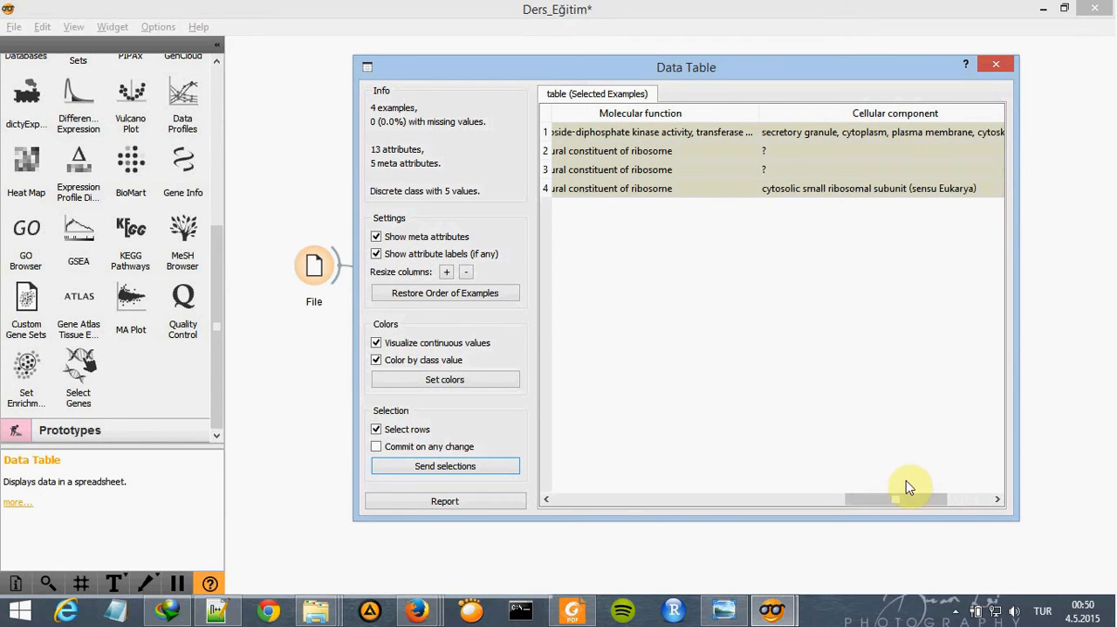
click(982, 498)
drag(843, 115, 918, 102)
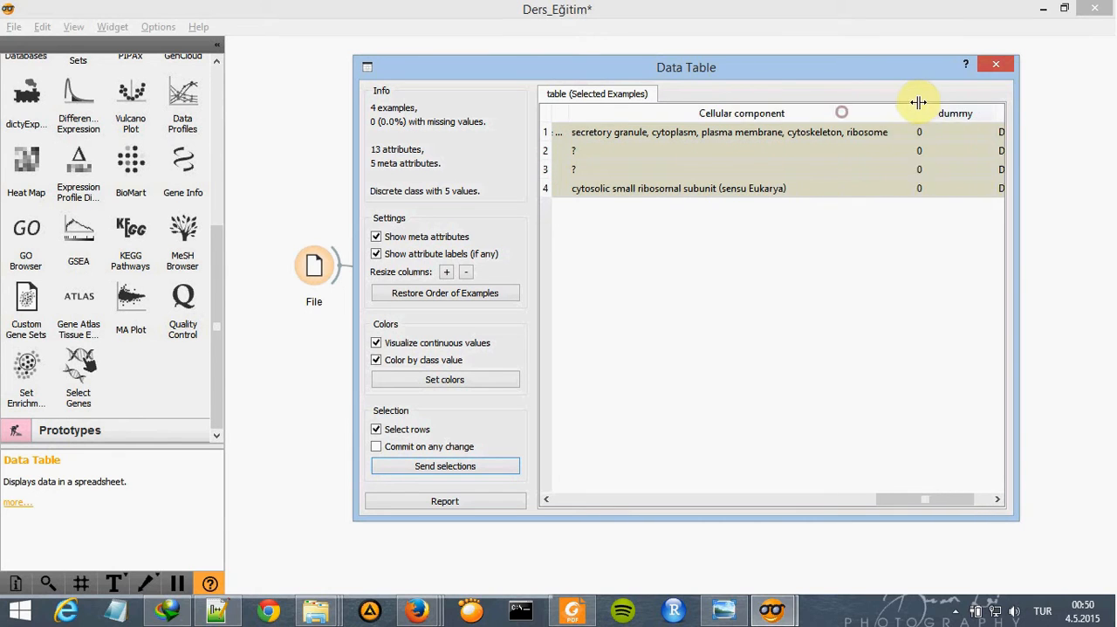
drag(942, 498, 562, 489)
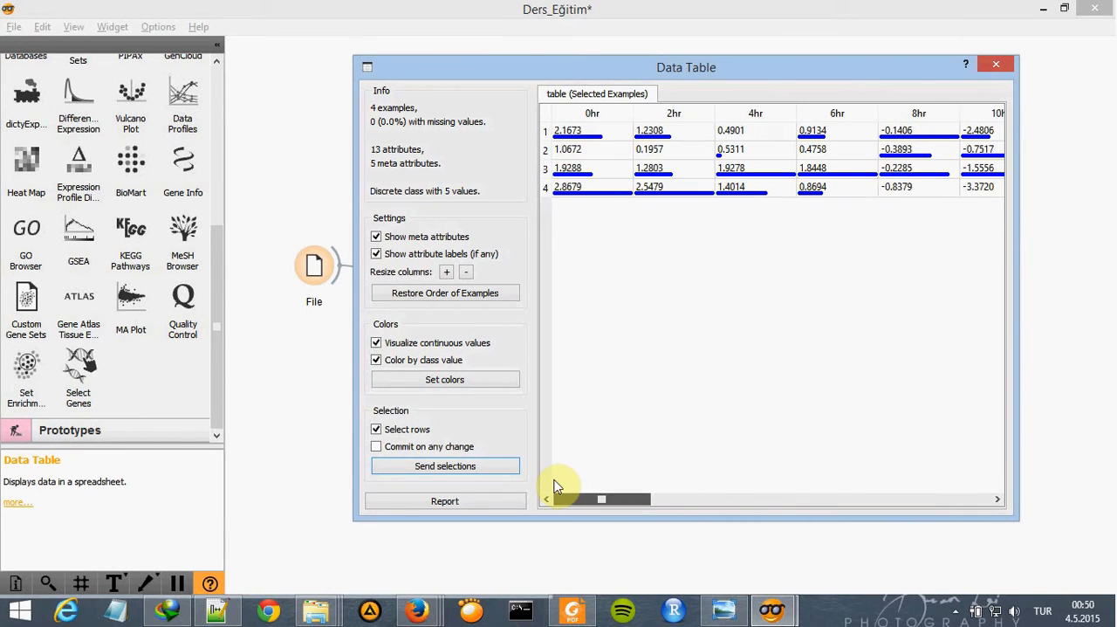
click(997, 66)
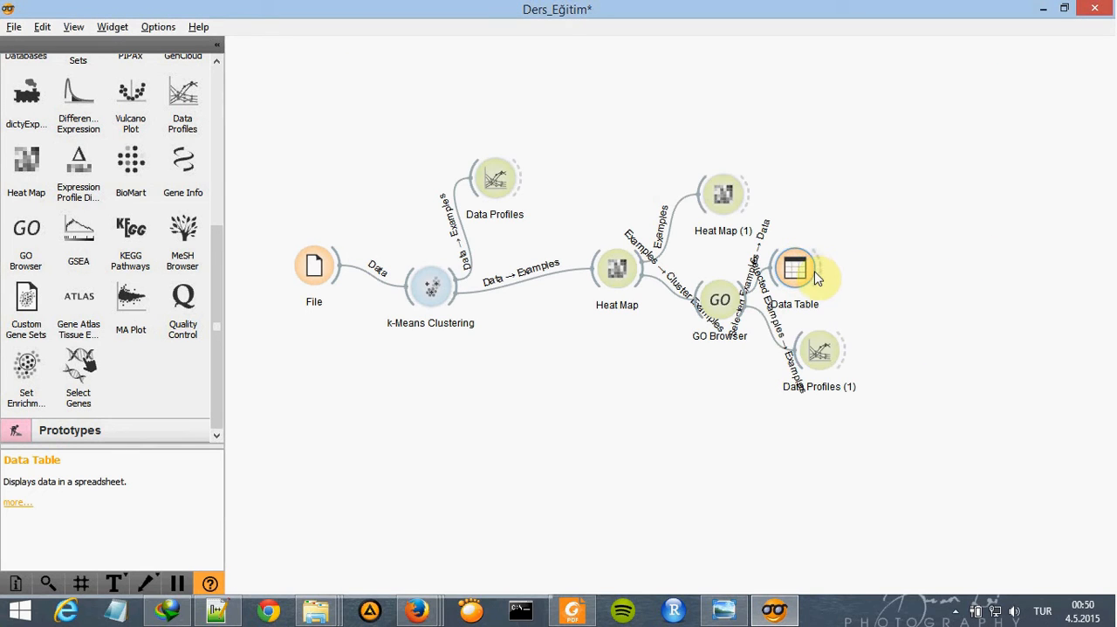
- Move Data Table and Data Profiles (1) farther from GO Browser, and view Data Profiles (1) with Expression Profiles and Box Plot enabled
drag(816, 278, 937, 229)
drag(825, 352, 941, 329)
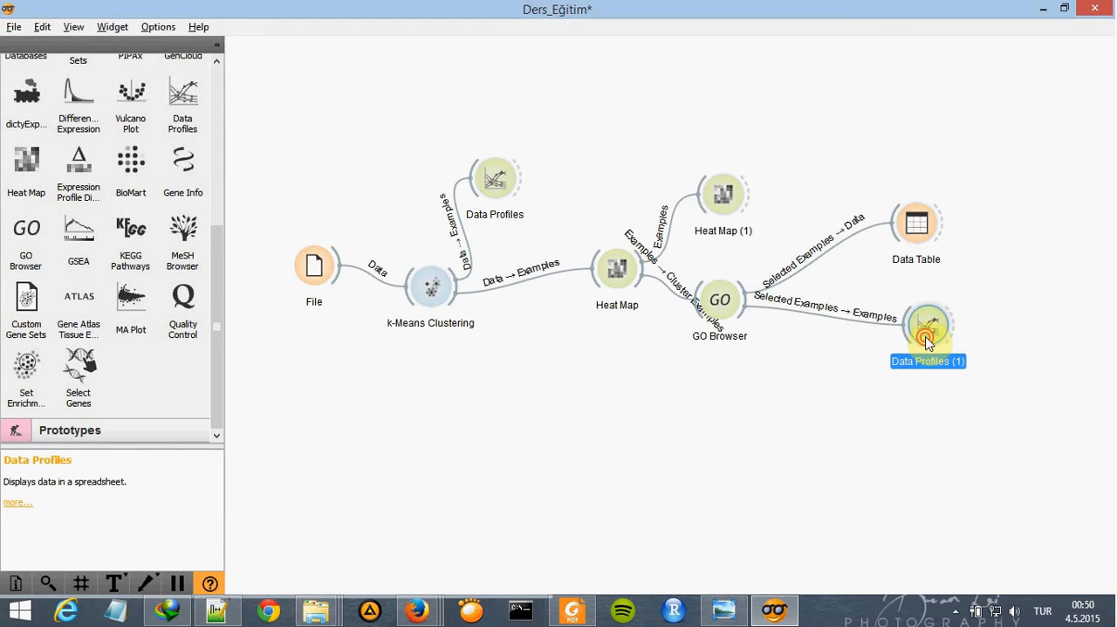
double_click(927, 340)
click(288, 141)
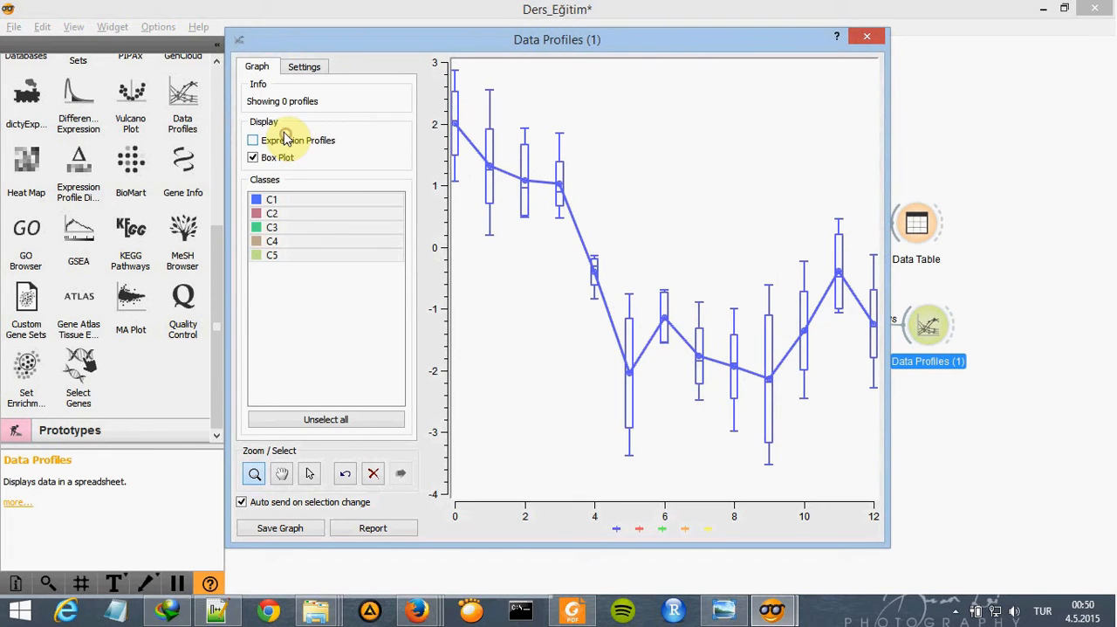
click(253, 141)
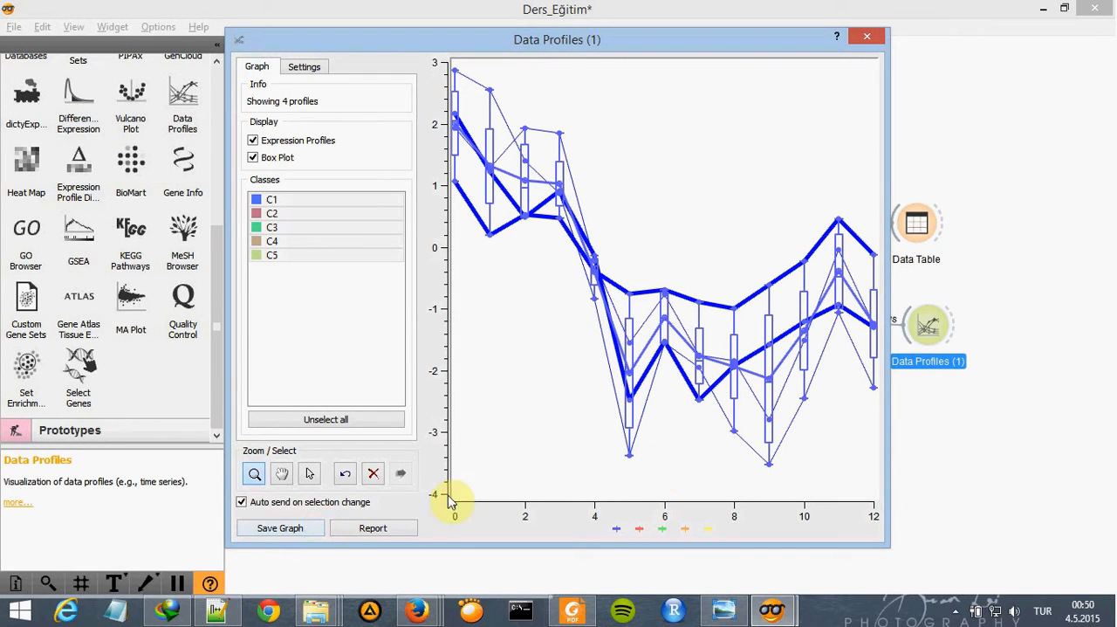
click(305, 68)
click(264, 72)
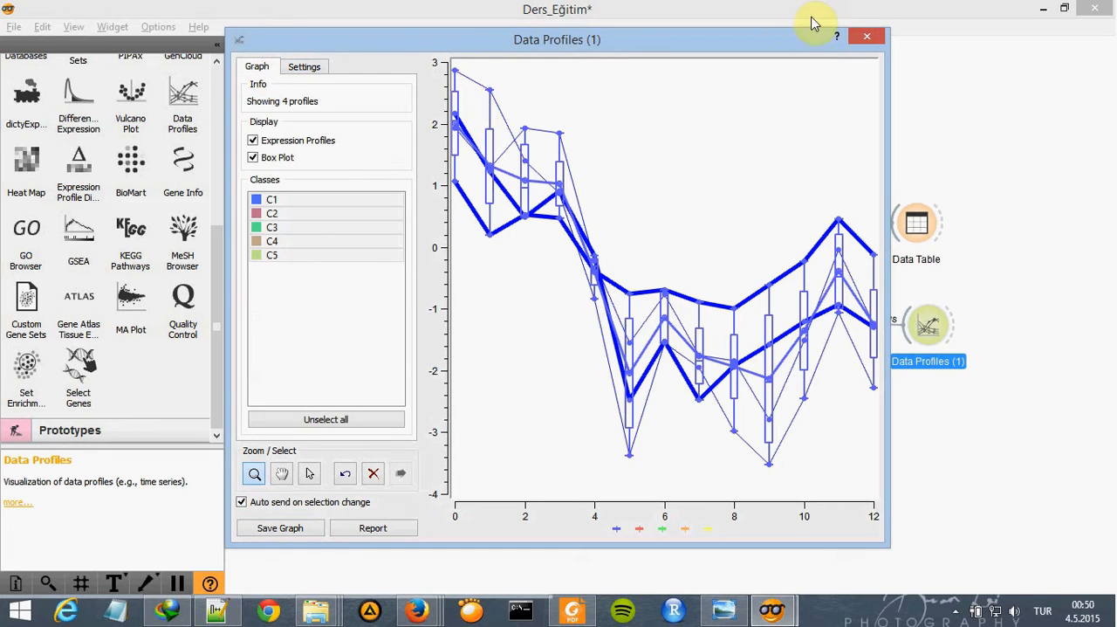
click(862, 39)
- Consult the reference schema image, add a Gene Info widget below GO Browser, and connect the first Heat Map to it
click(723, 610)
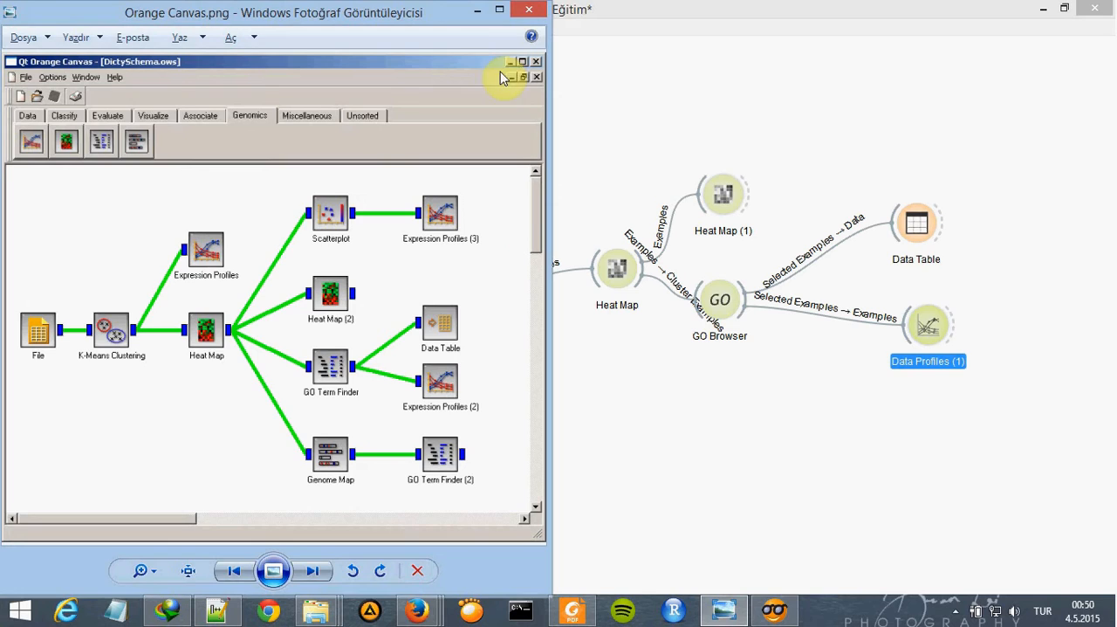
click(608, 381)
scroll(222, 302, up, 3)
drag(184, 228, 685, 420)
drag(643, 267, 668, 403)
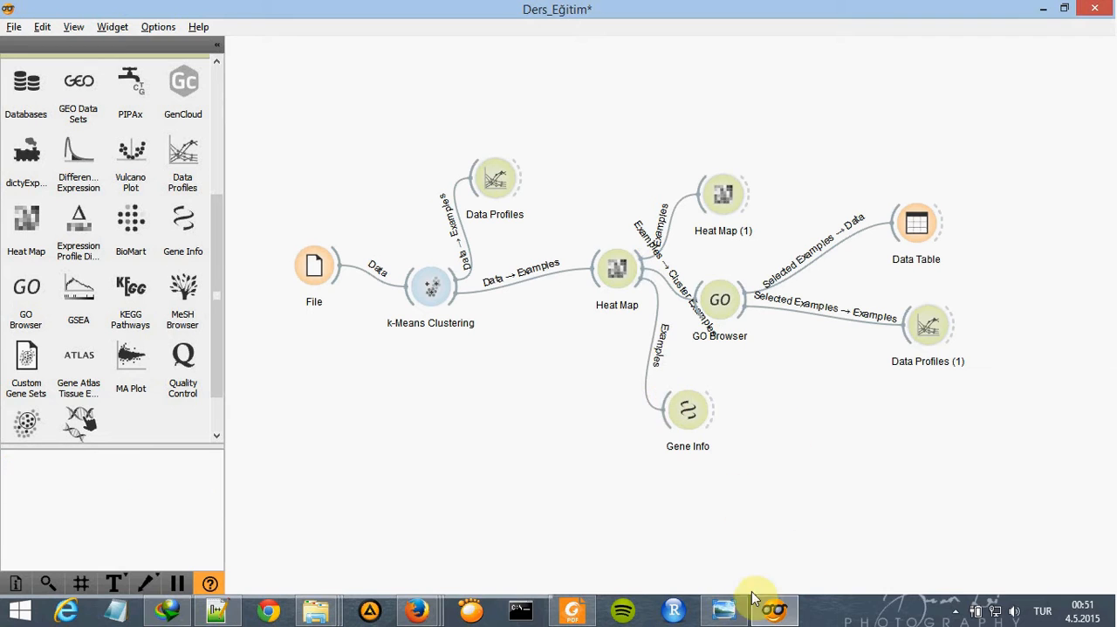
- Recheck the reference schema, open Gene Info, and set its gene attribute to DDB
click(722, 610)
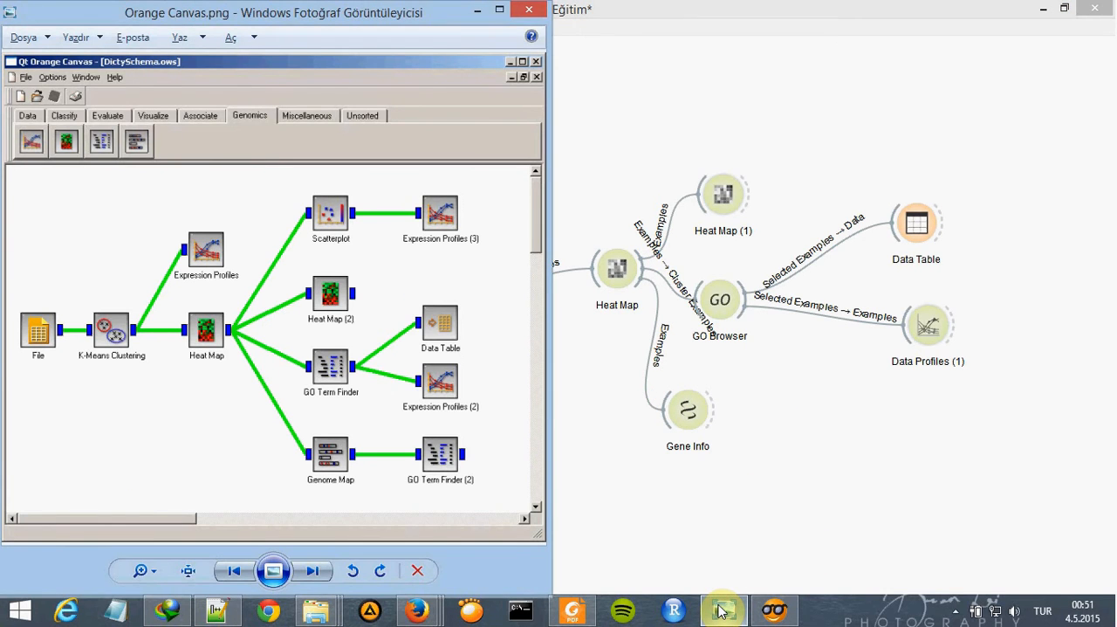
click(723, 610)
double_click(694, 406)
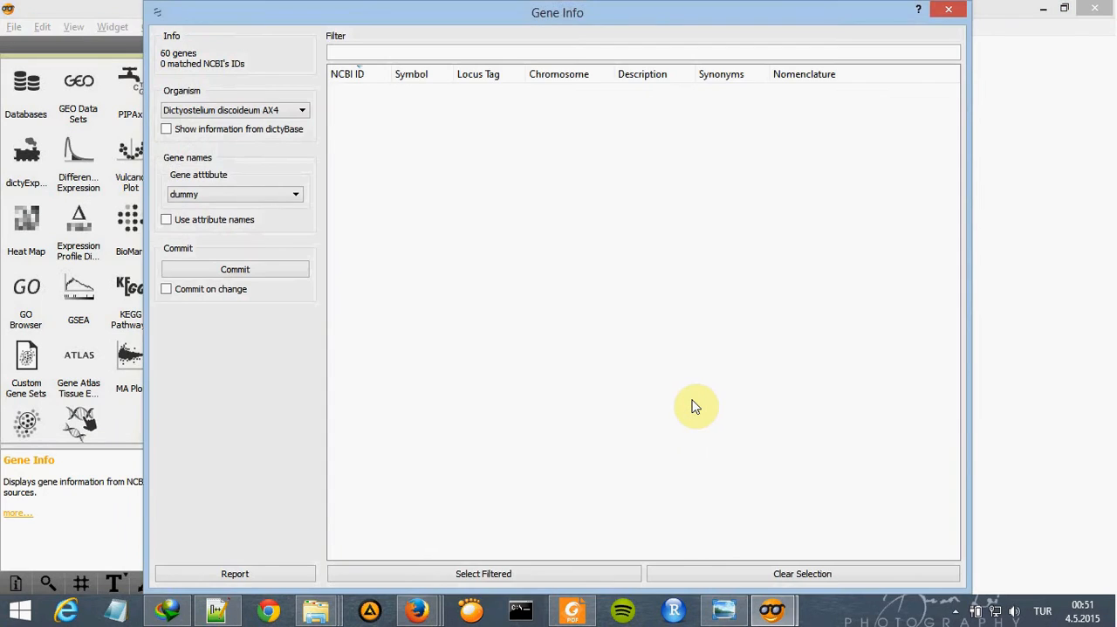
click(281, 191)
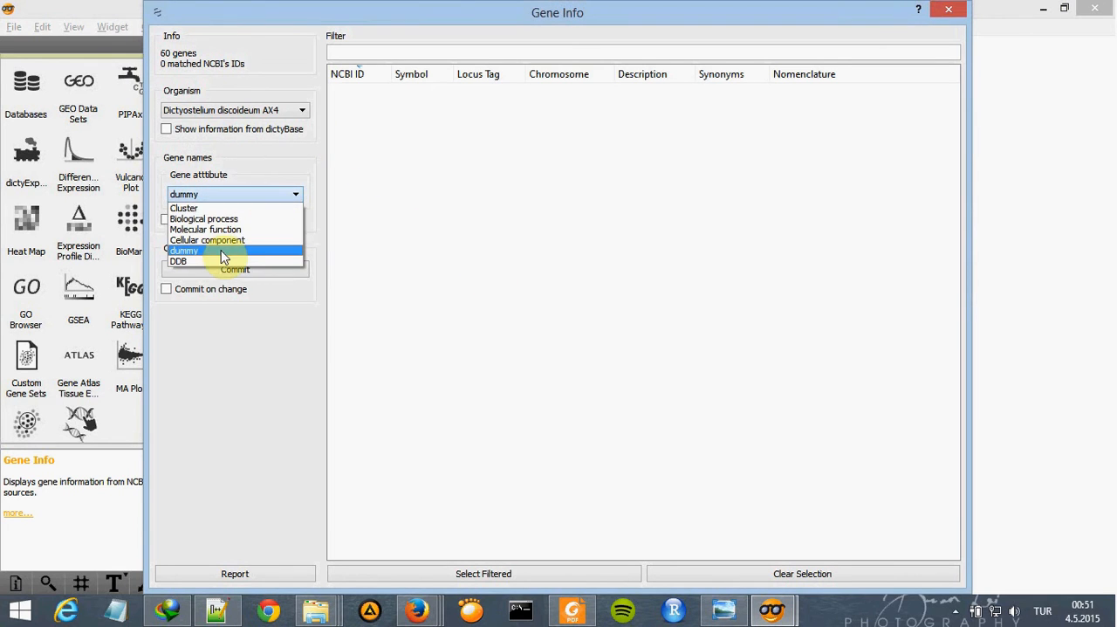
click(213, 261)
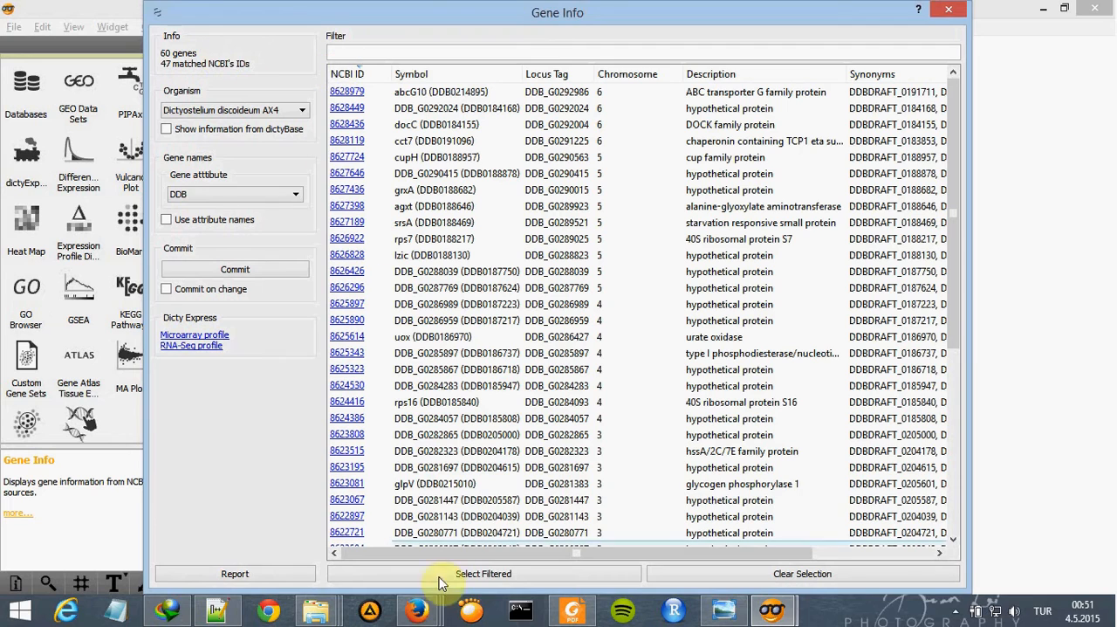
- Switch to Firefox and read the Genome Map widget page to see which chromosome's genes are selected
mouse_move(417, 610)
click(583, 513)
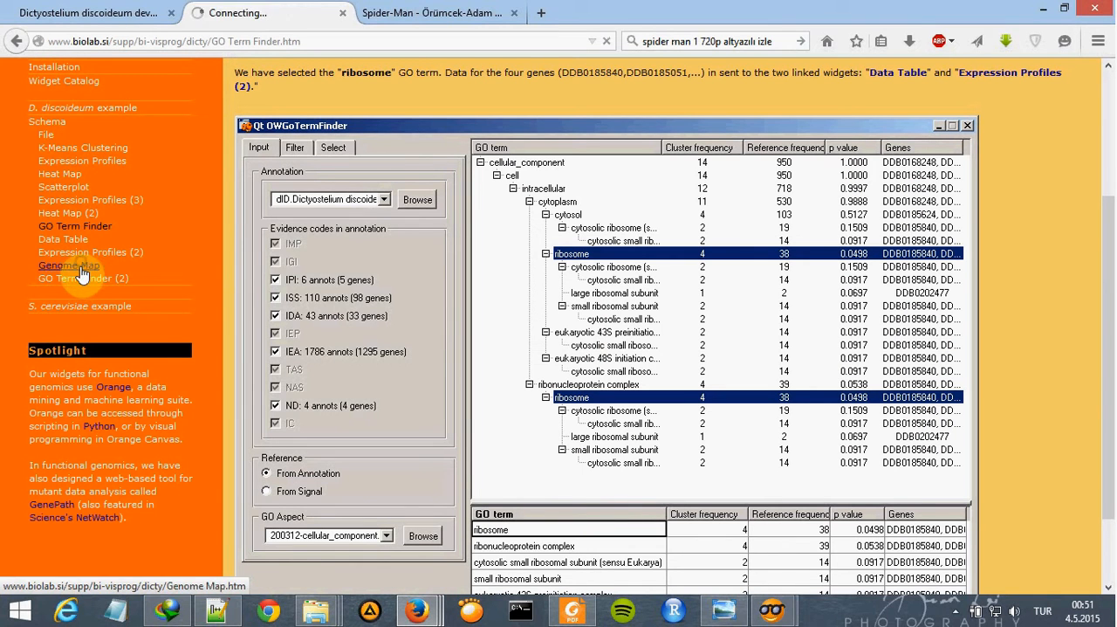
scroll(558, 245, down, 1)
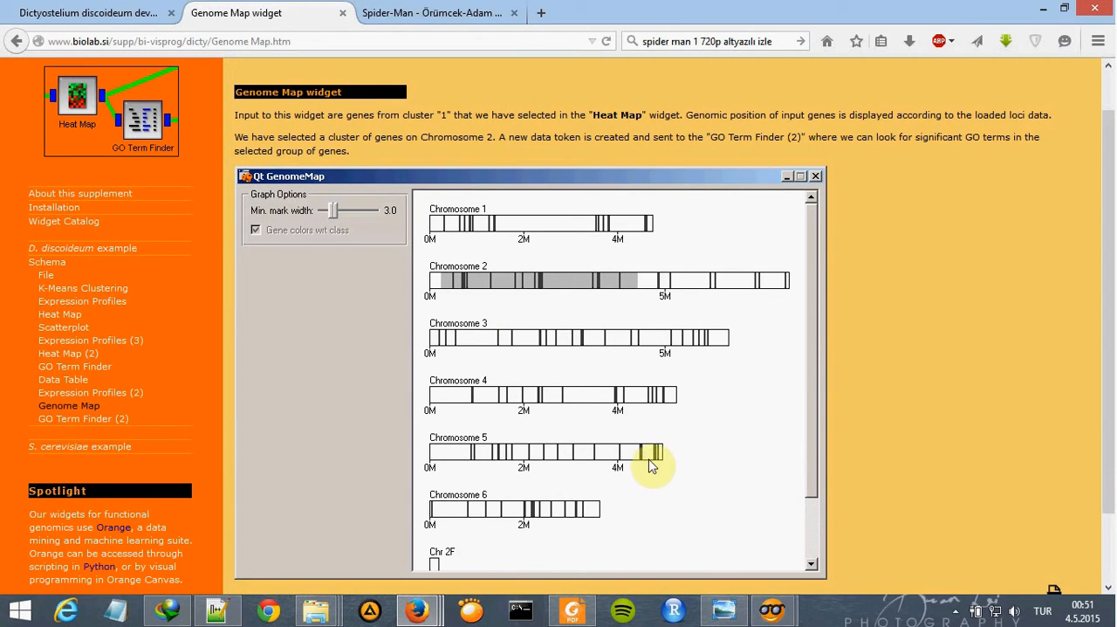
- Return to Gene Info, sort the genes by chromosome in ascending order, select all chromosome 2 rows, and close the window
key(alt+Tab)
scroll(625, 164, down, 3)
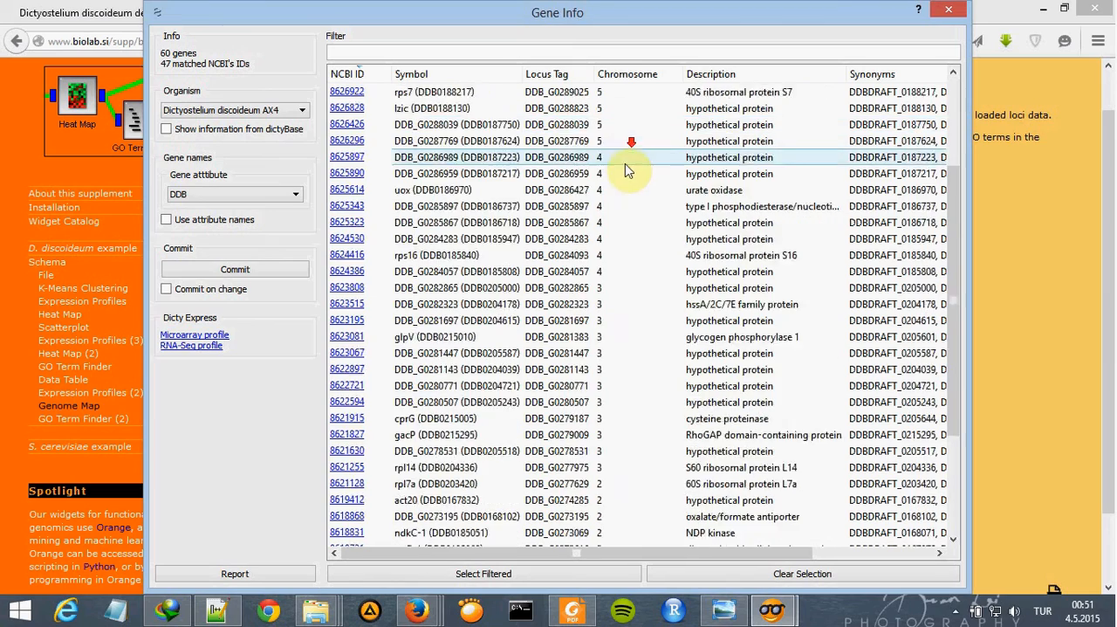
scroll(624, 171, up, 3)
click(644, 75)
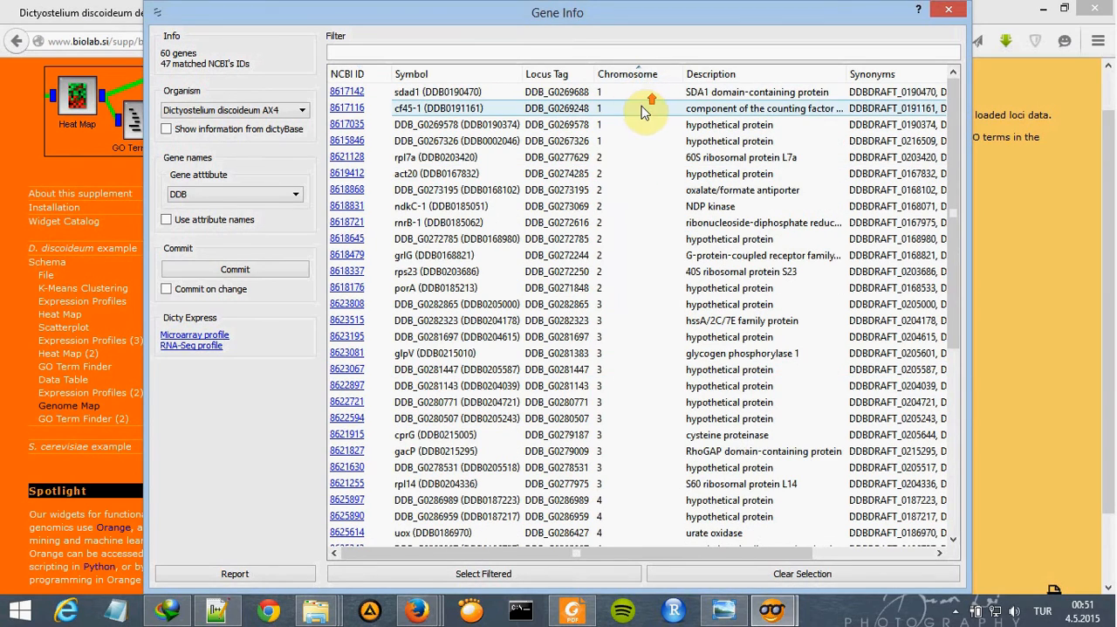
click(611, 155)
drag(610, 182, 624, 289)
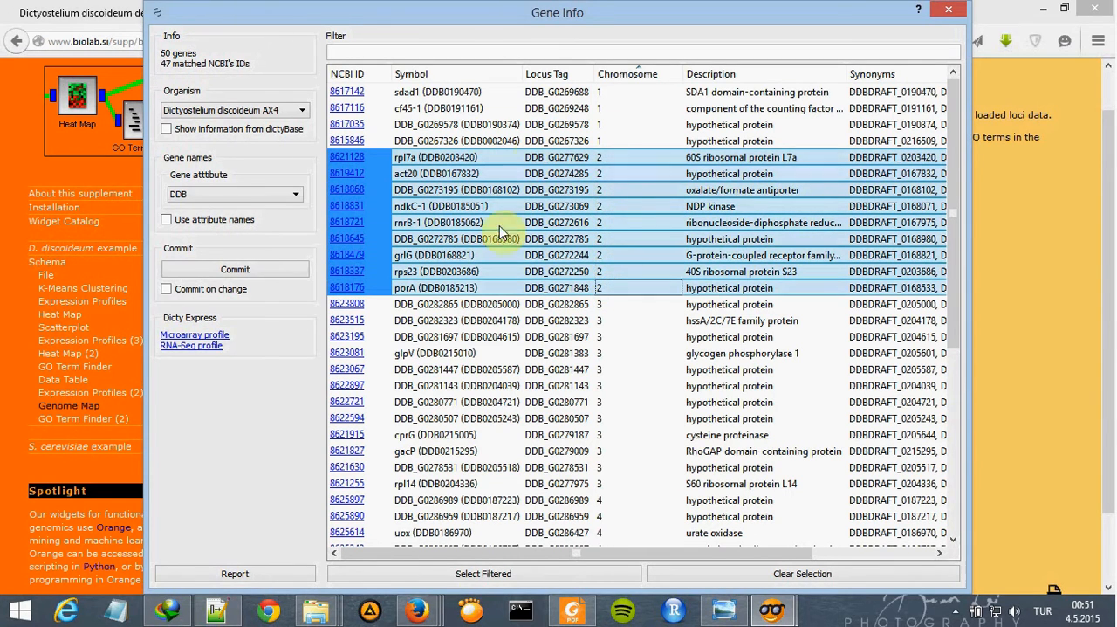
click(948, 9)
- Consult the reference schema image, add one GO Browser widget beside Gene Info, and connect Gene Info to it
click(726, 610)
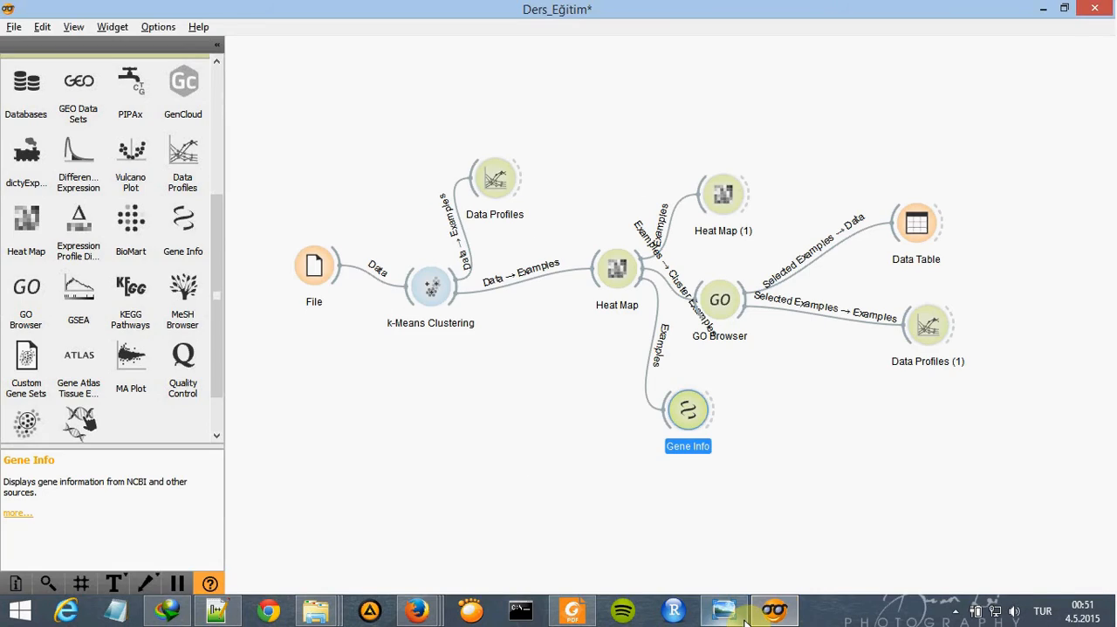
click(742, 618)
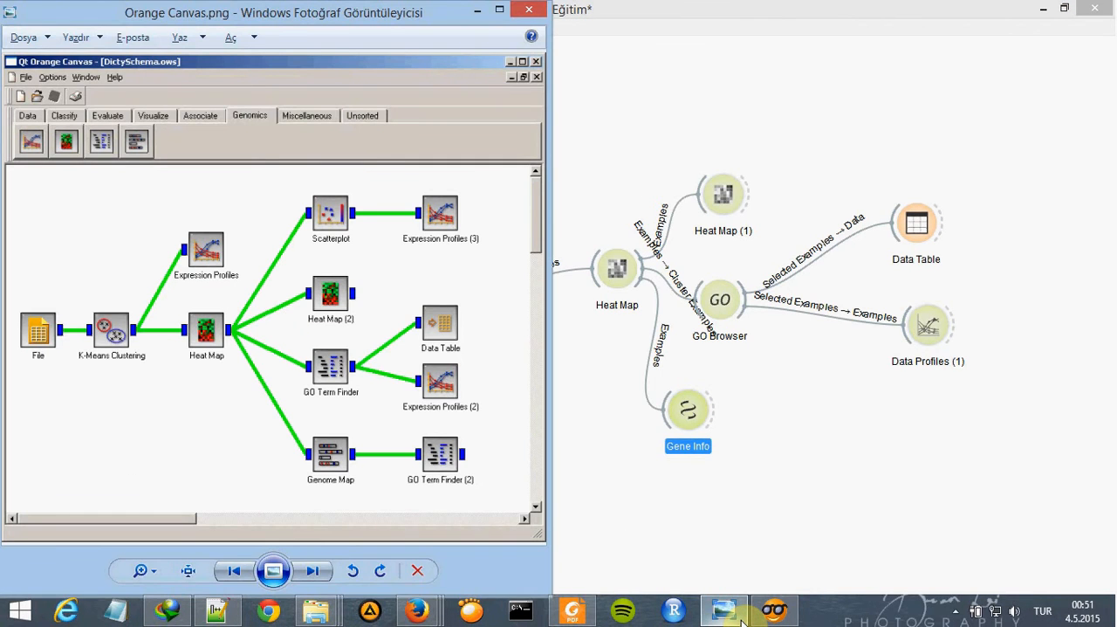
click(741, 618)
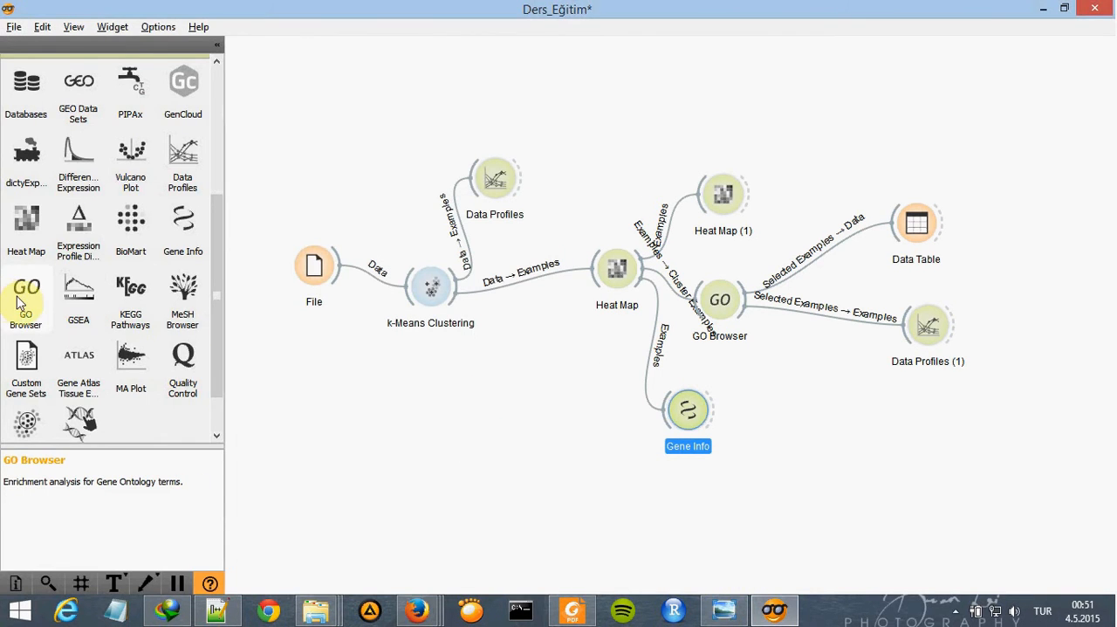
drag(54, 305, 779, 434)
click(825, 417)
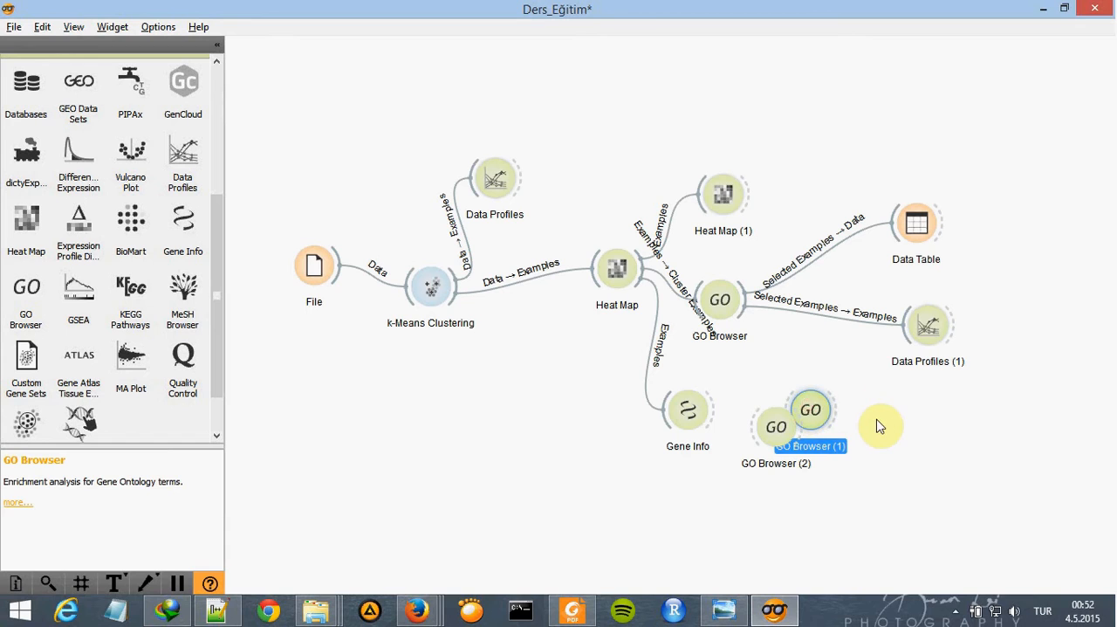
key(Delete)
click(776, 425)
drag(776, 426, 826, 423)
drag(709, 408, 821, 425)
- Check the new GO Browser for input data, and commit the chromosome 2 gene selection in Gene Info
double_click(823, 425)
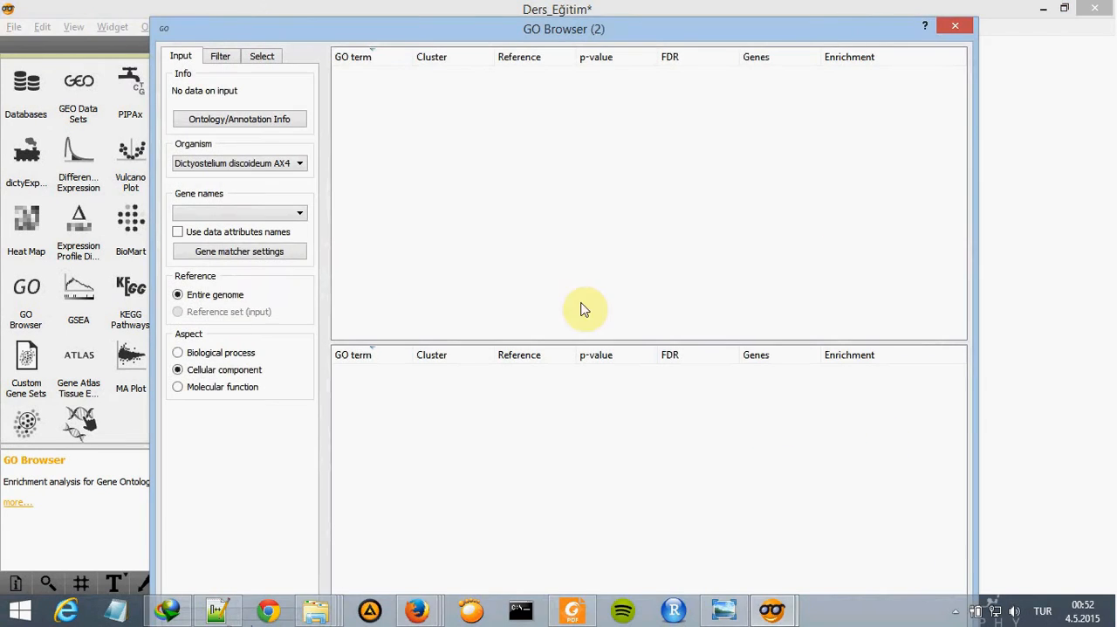
click(942, 28)
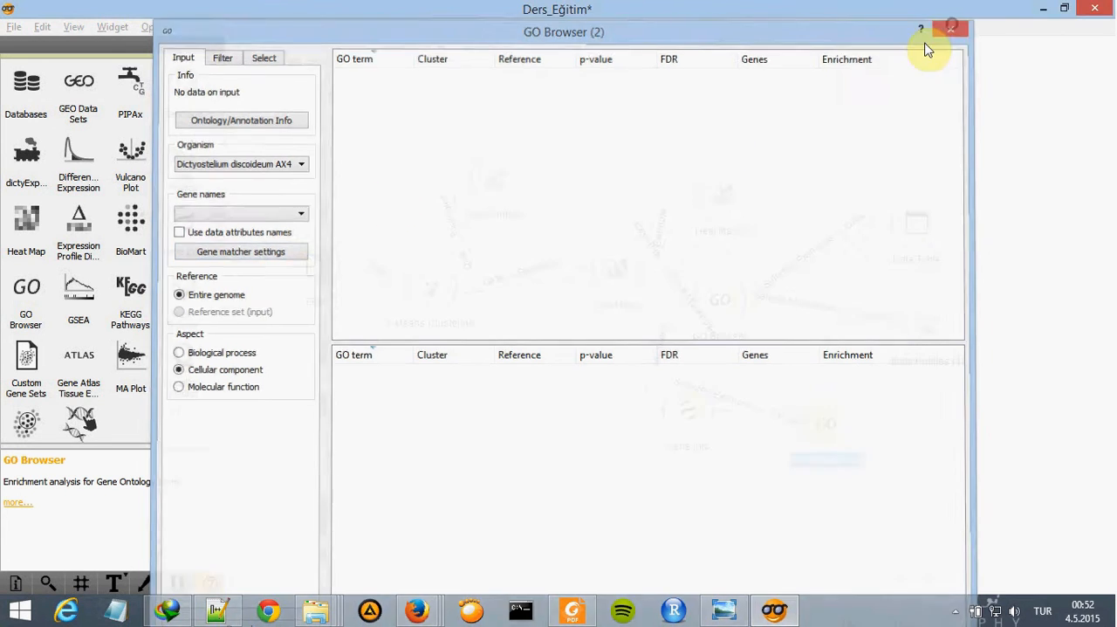
double_click(692, 412)
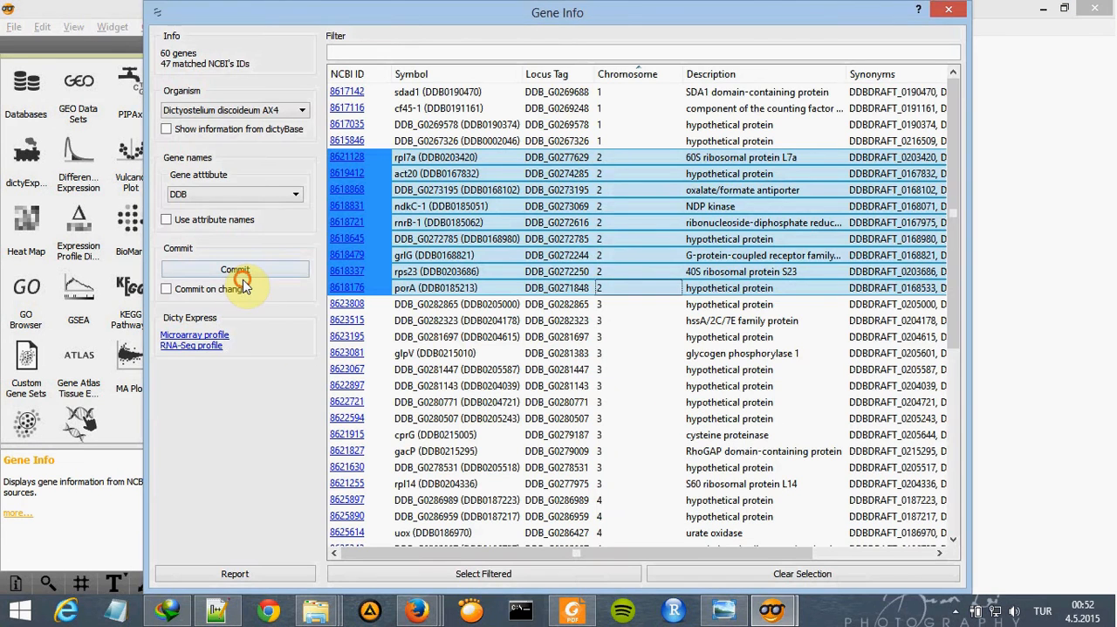
click(245, 272)
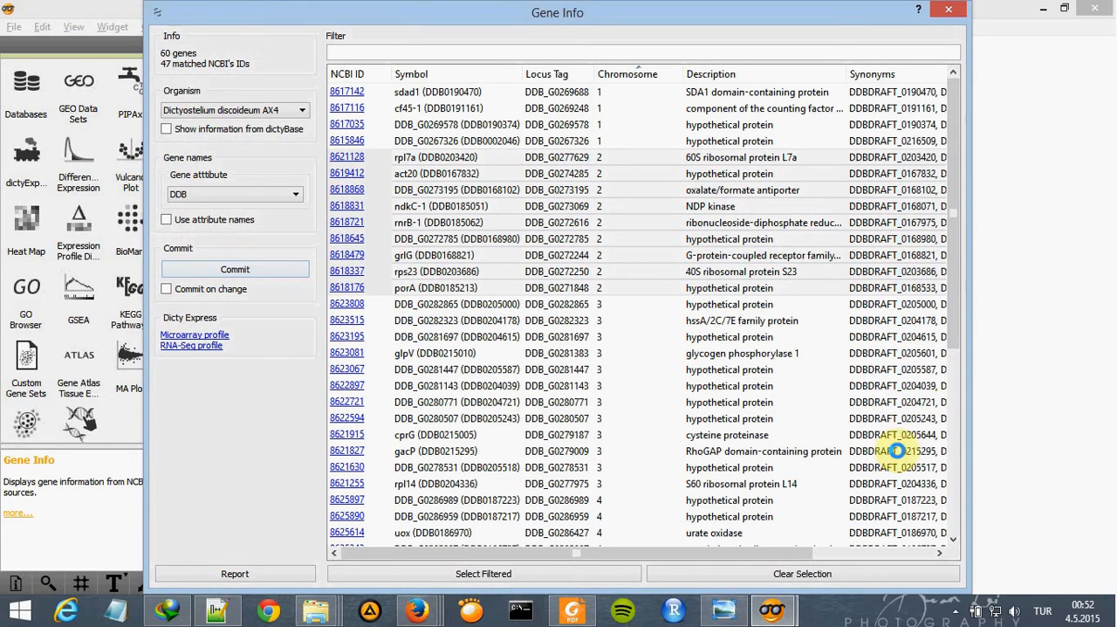
click(534, 255)
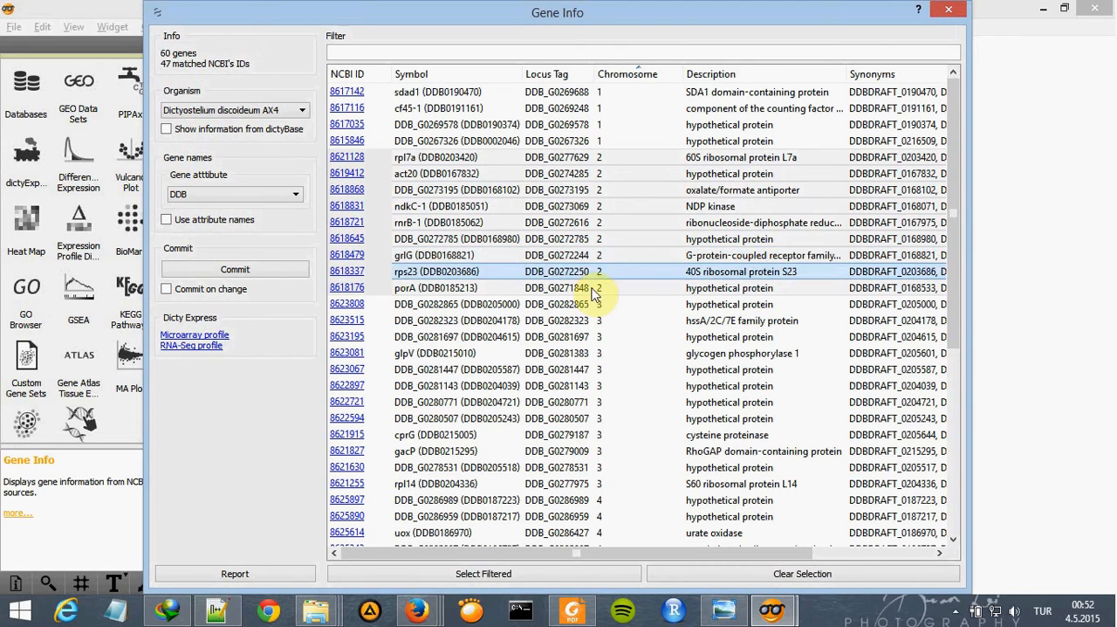
click(785, 610)
click(845, 537)
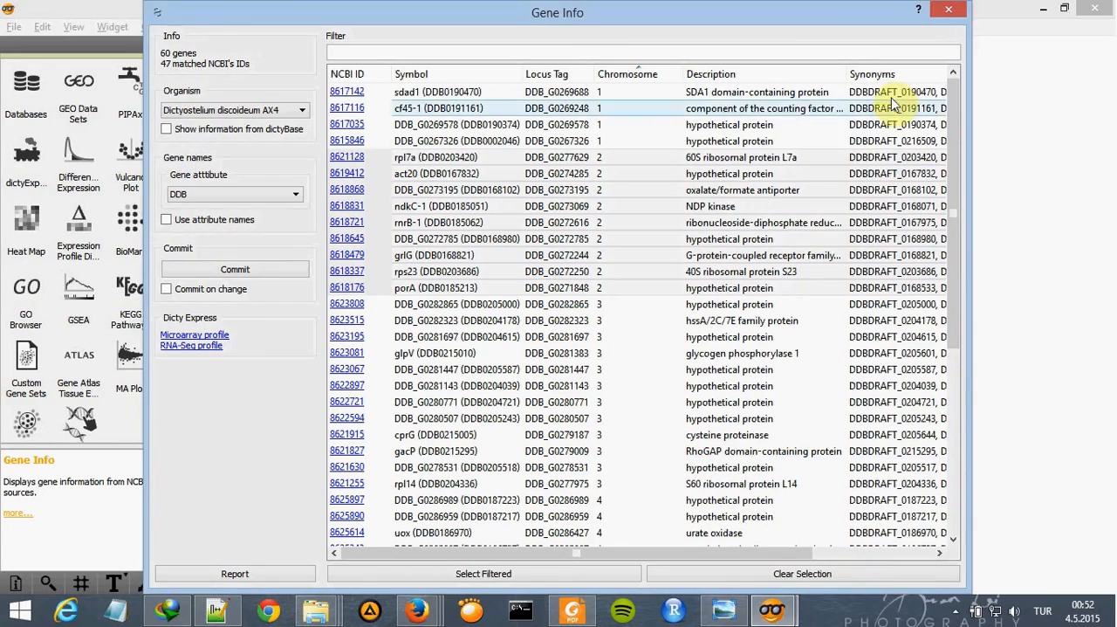
click(948, 10)
- Open the new GO Browser, review the GO terms listed for the committed chromosome 2 genes, and close it
double_click(853, 429)
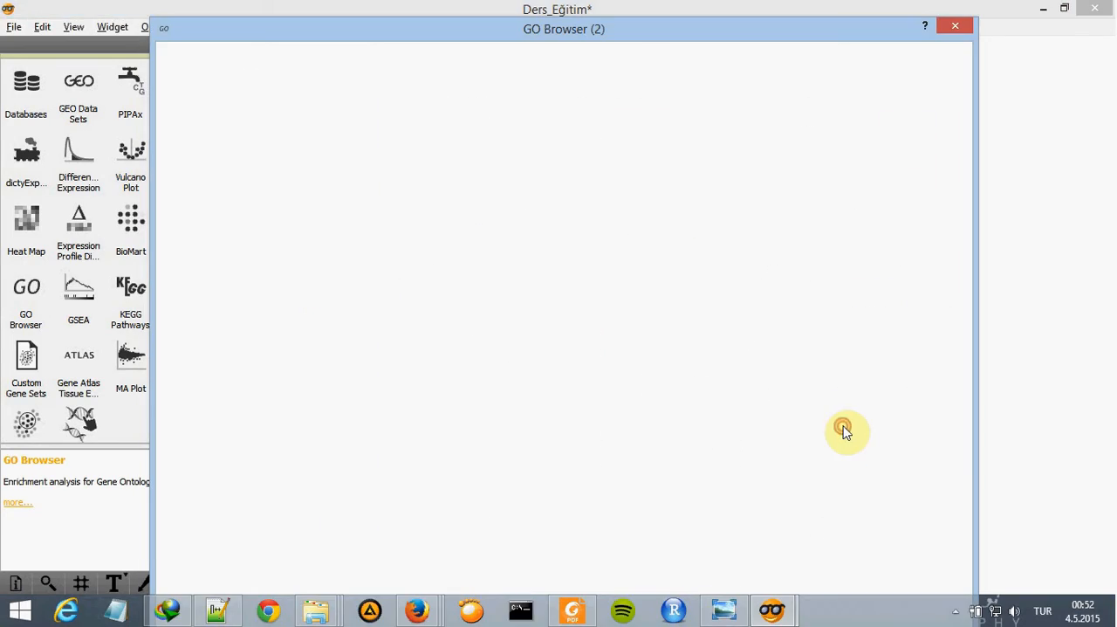
drag(633, 29, 685, 23)
scroll(642, 177, down, 2)
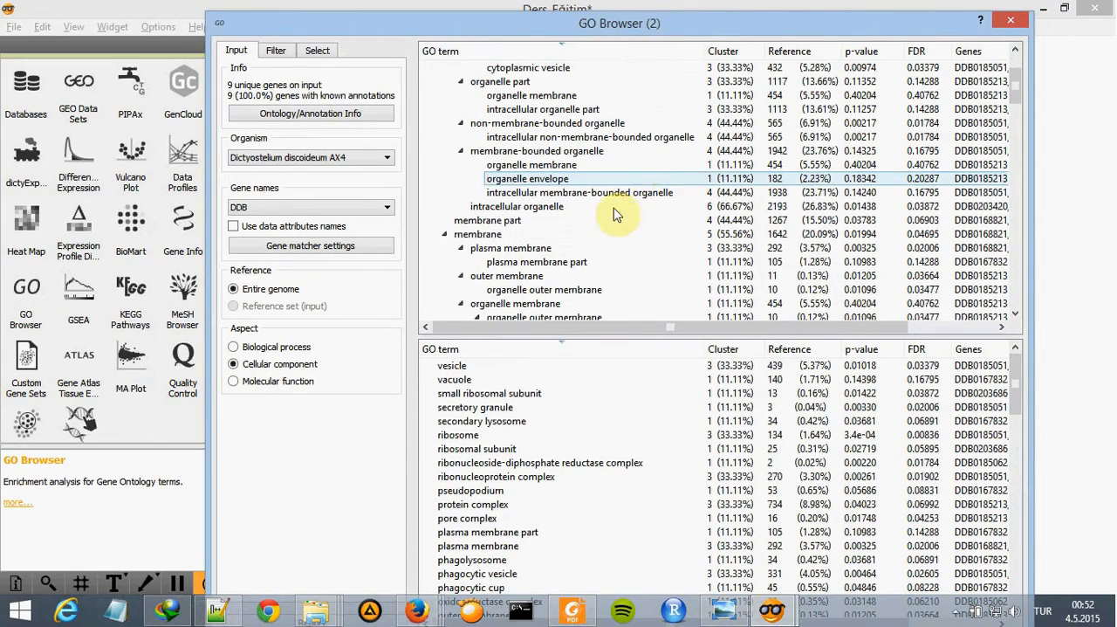
scroll(690, 386, down, 6)
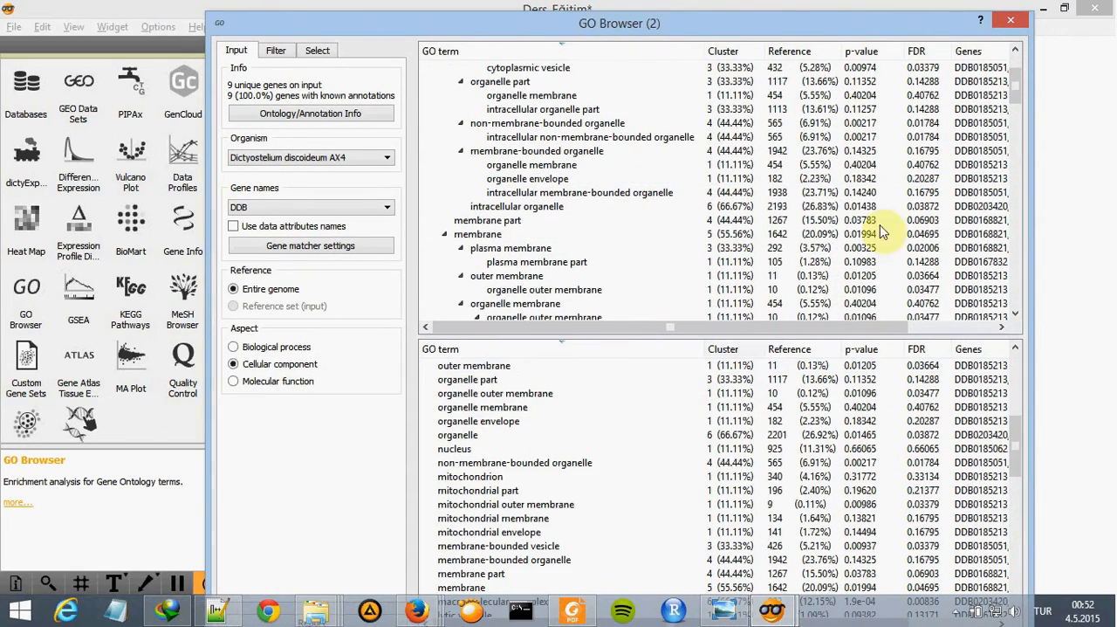
click(1011, 19)
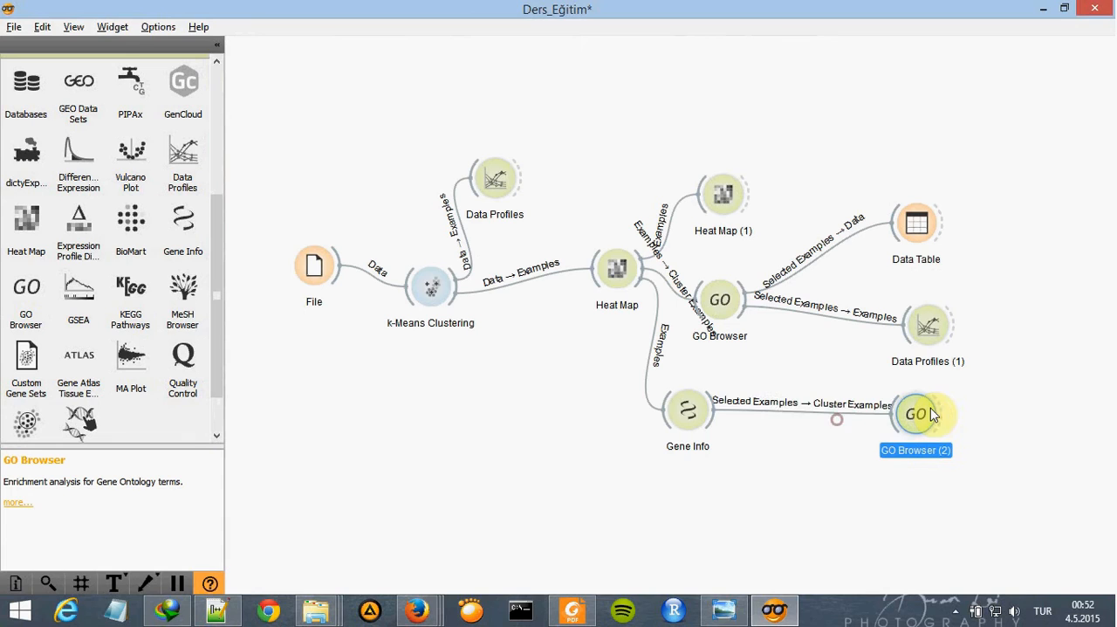
- Recheck the reference schema, add a Scatter Plot widget above Heat Map (1), and connect the first Heat Map to it
click(720, 611)
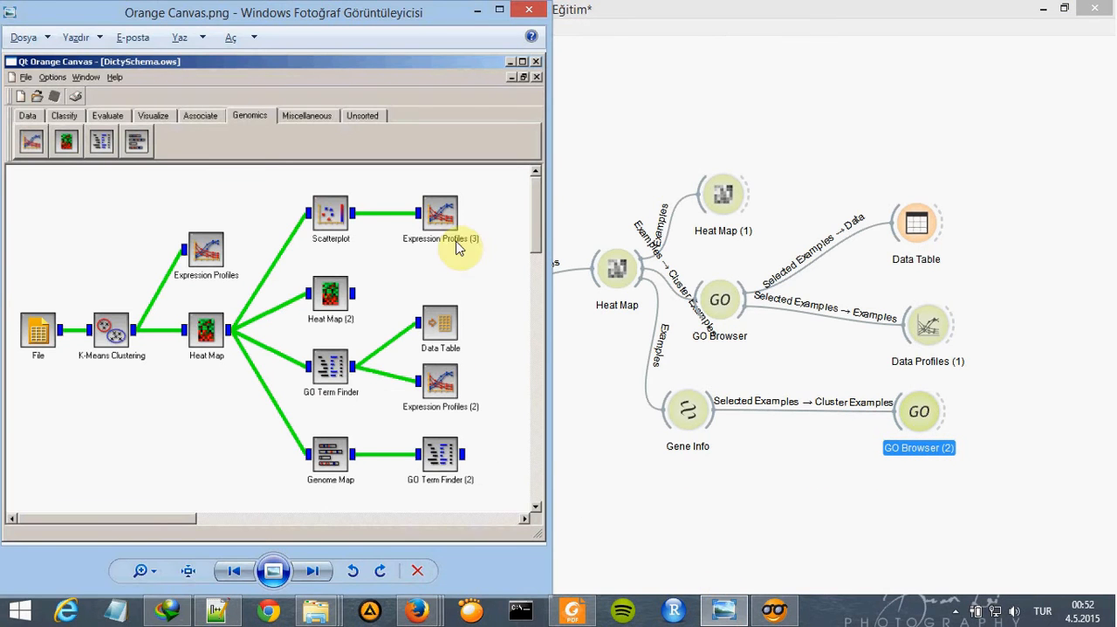
click(722, 610)
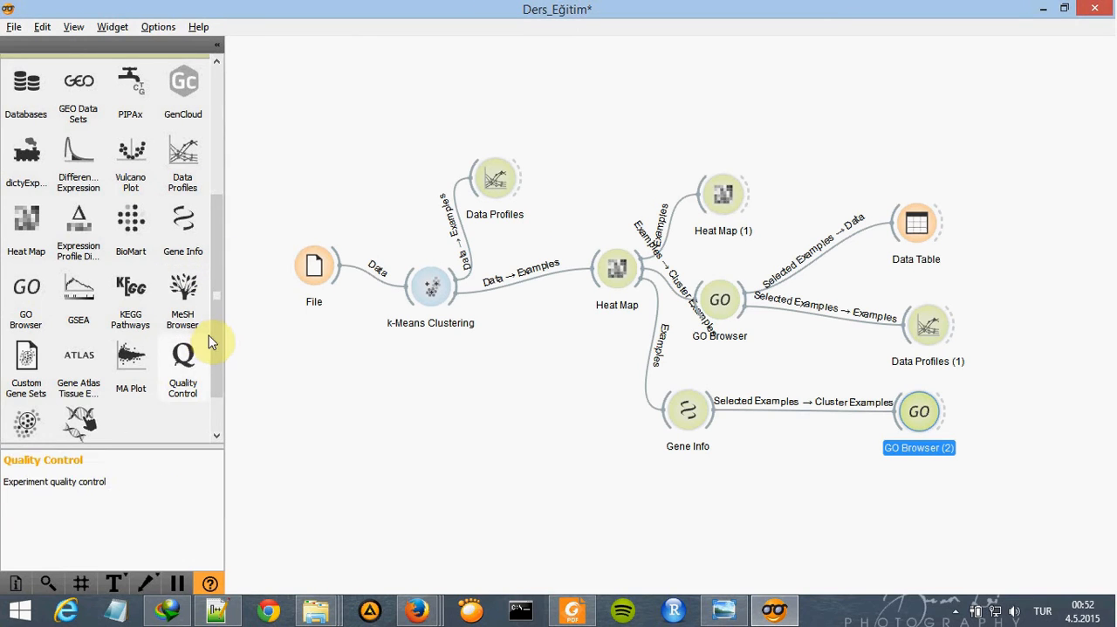
scroll(216, 312, up, 2)
scroll(217, 131, up, 5)
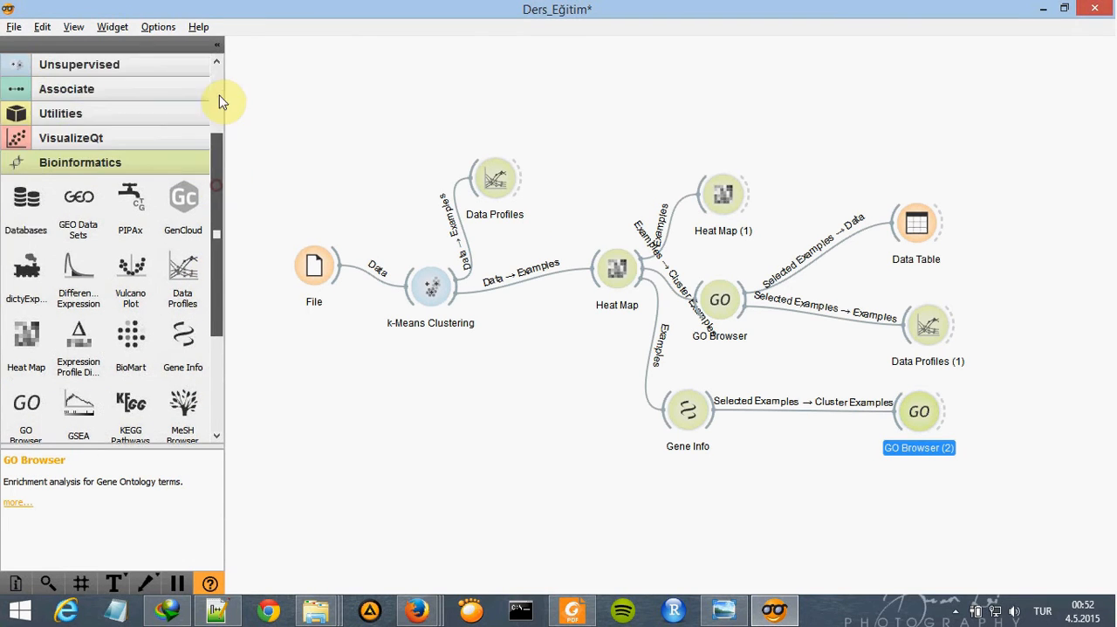
click(110, 90)
drag(112, 160, 661, 108)
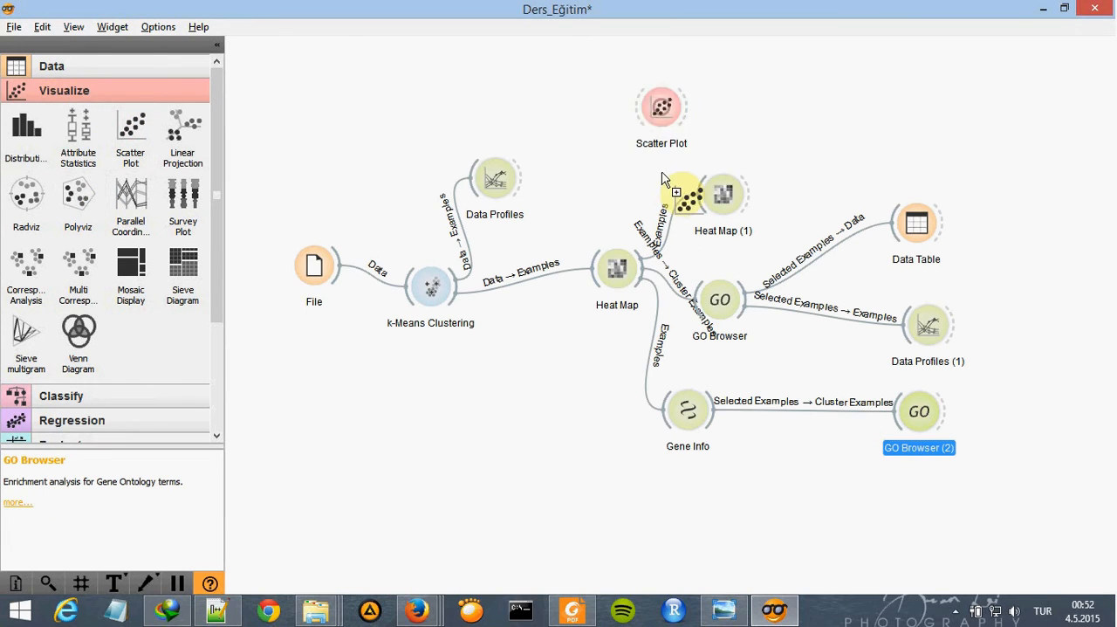
drag(647, 272, 650, 113)
- Open Scatter Plot, and switch to Firefox to read the Scatterplot widget page with its example settings and polygon selection
double_click(660, 107)
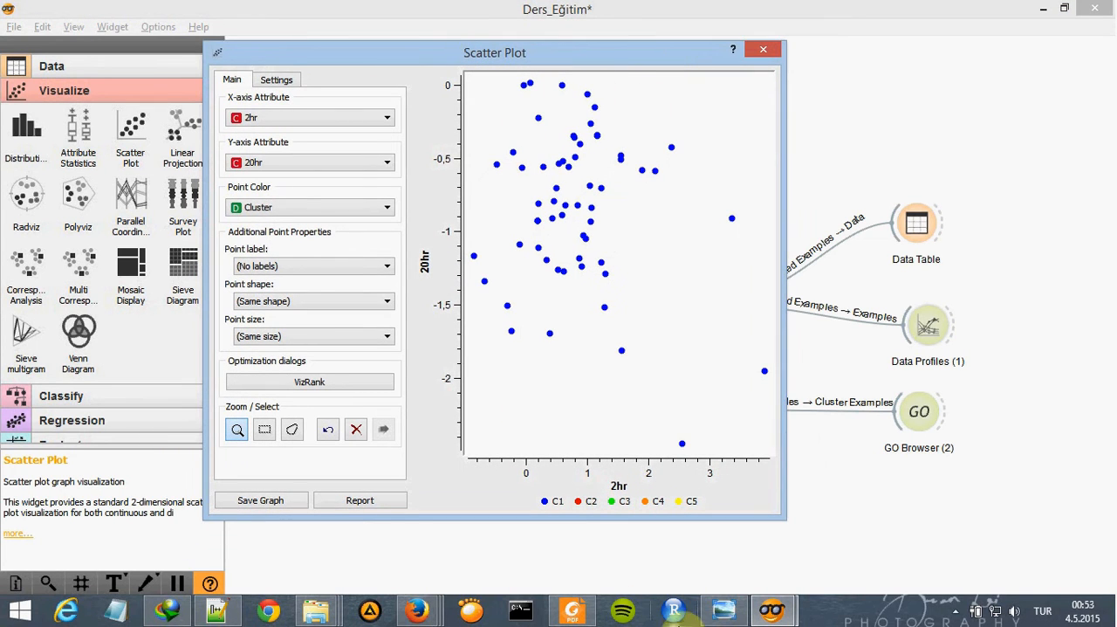
mouse_move(423, 608)
click(563, 524)
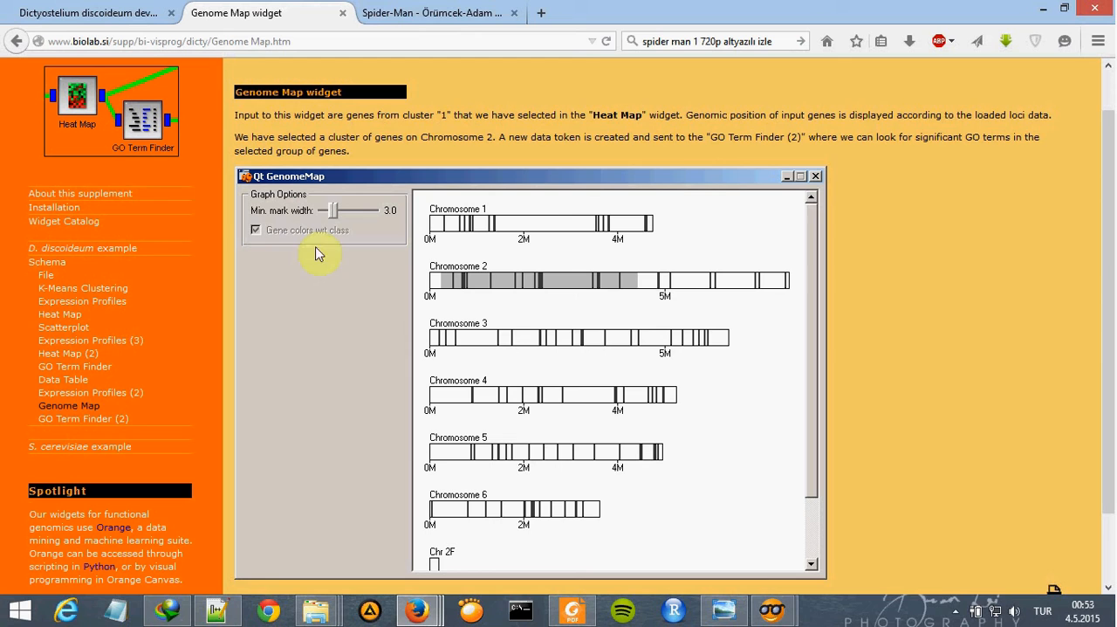
click(78, 326)
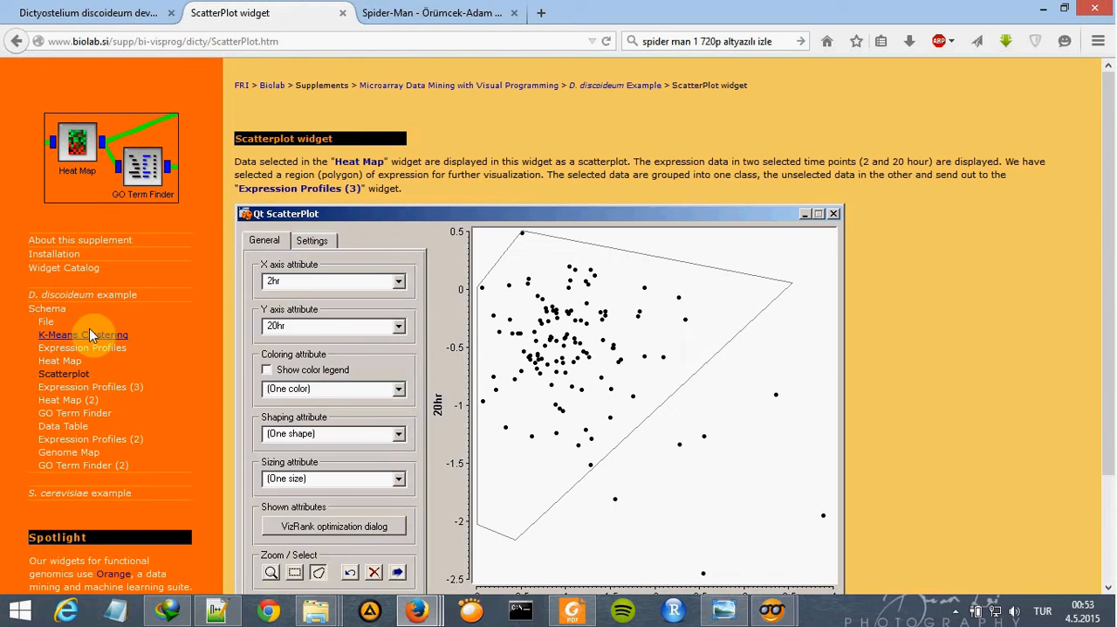
scroll(491, 242, down, 2)
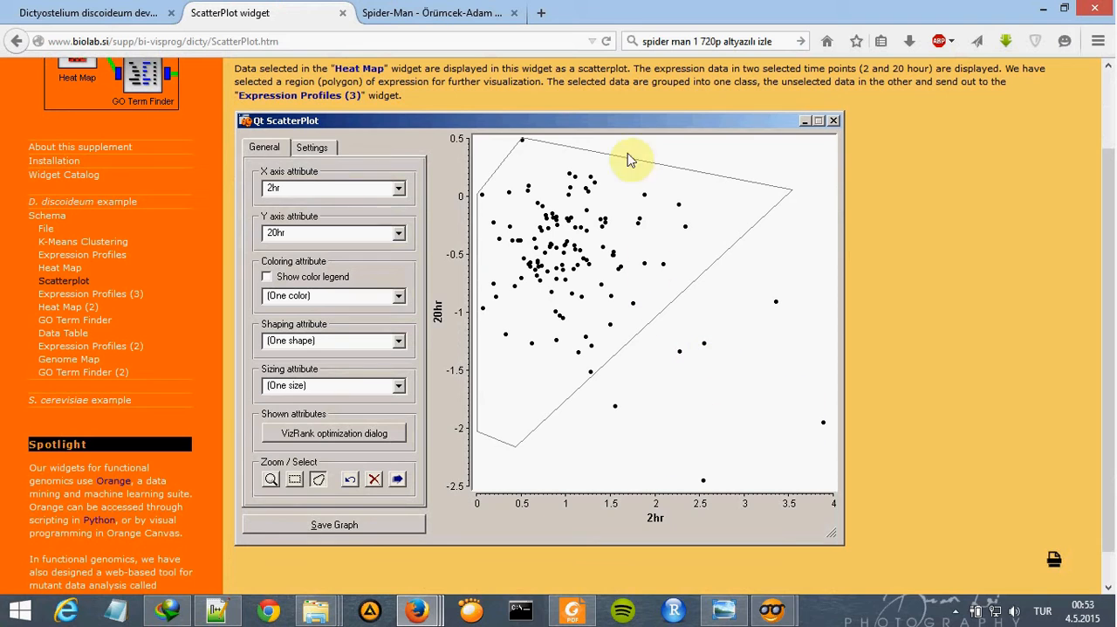
- Return to Scatter Plot and compare its X-axis, Y-axis and point color attributes with the Scatterplot reference page
mouse_move(771, 610)
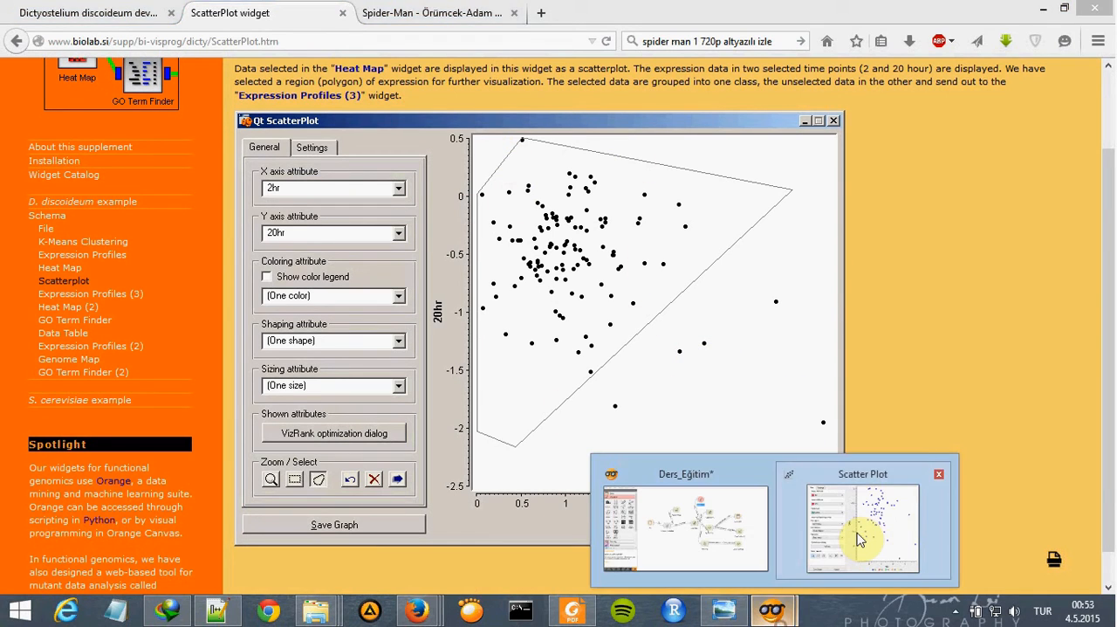
click(858, 539)
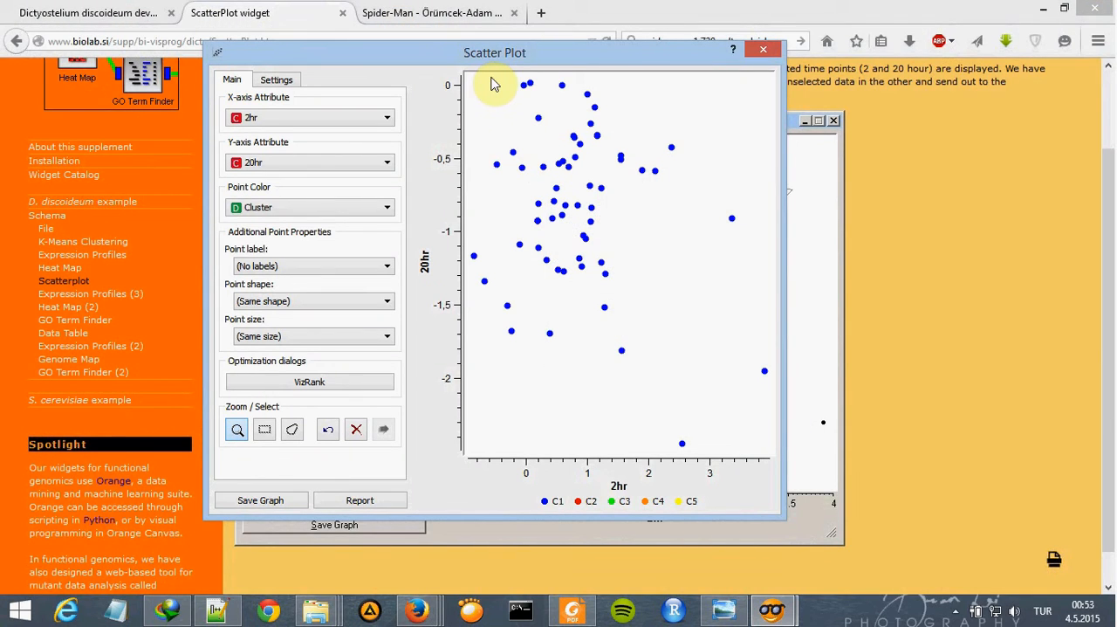
click(290, 435)
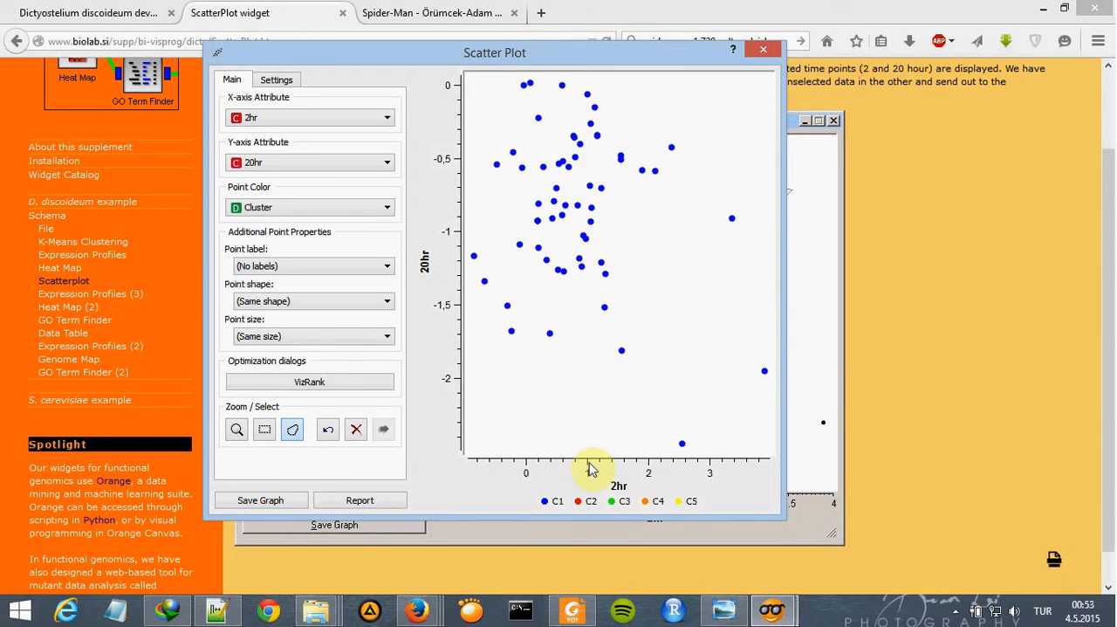
click(916, 271)
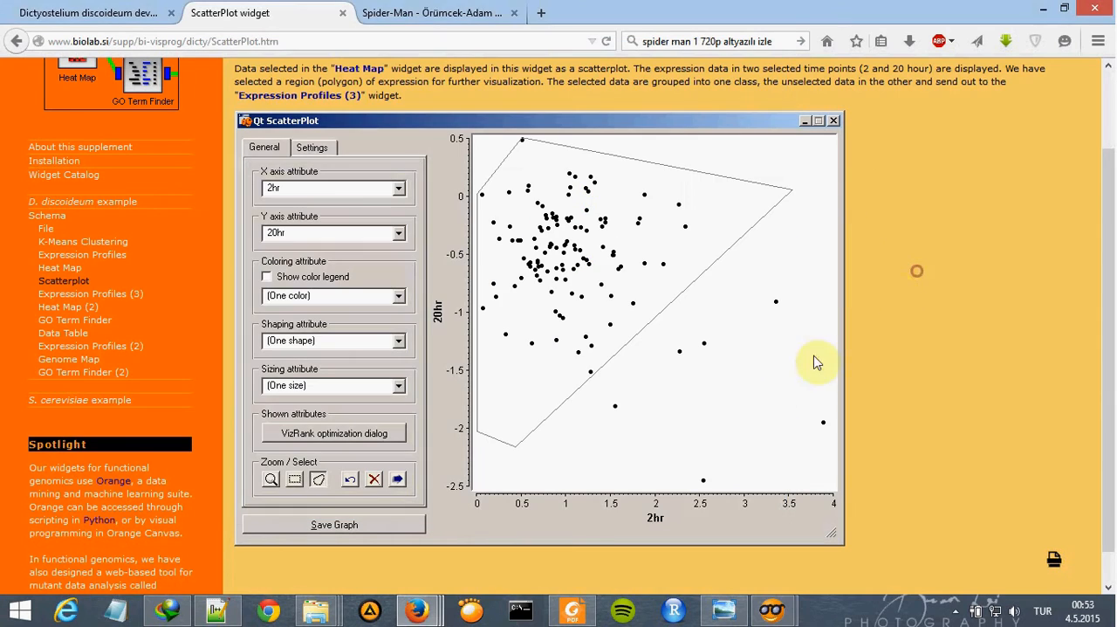
key(alt+Tab)
click(350, 164)
click(350, 163)
key(alt+Tab)
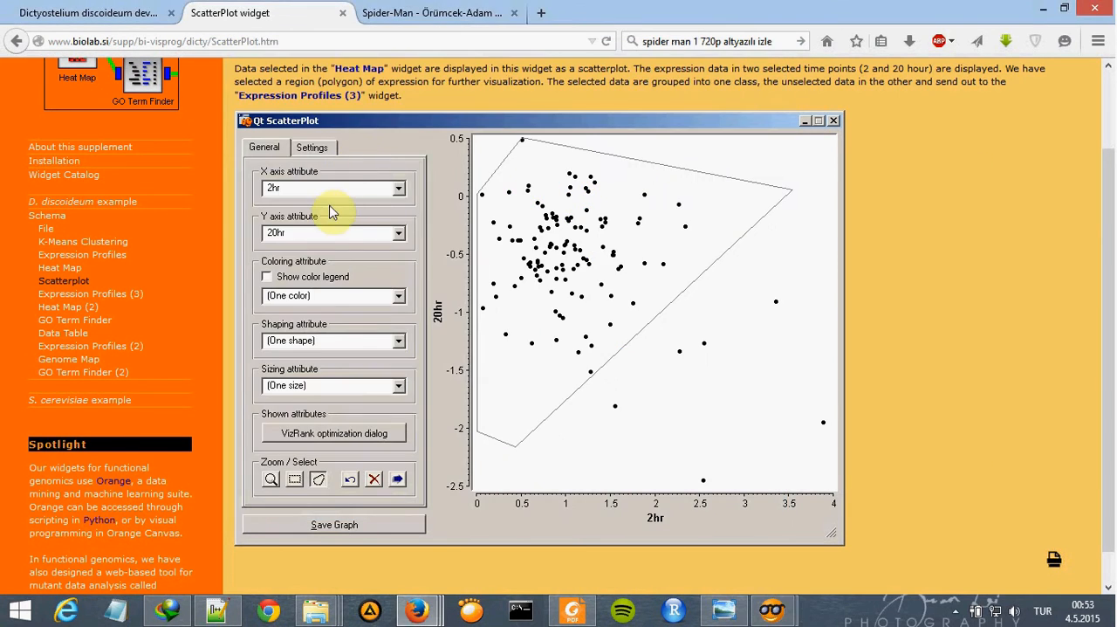
key(alt+Tab)
click(332, 165)
click(331, 165)
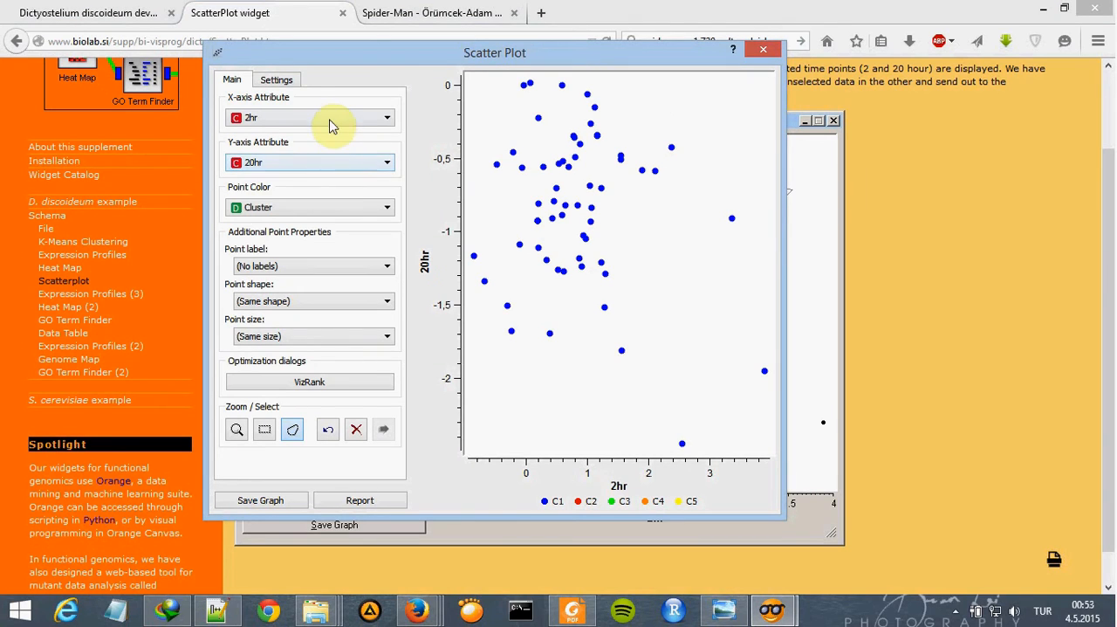
click(331, 122)
click(331, 122)
click(340, 208)
click(340, 208)
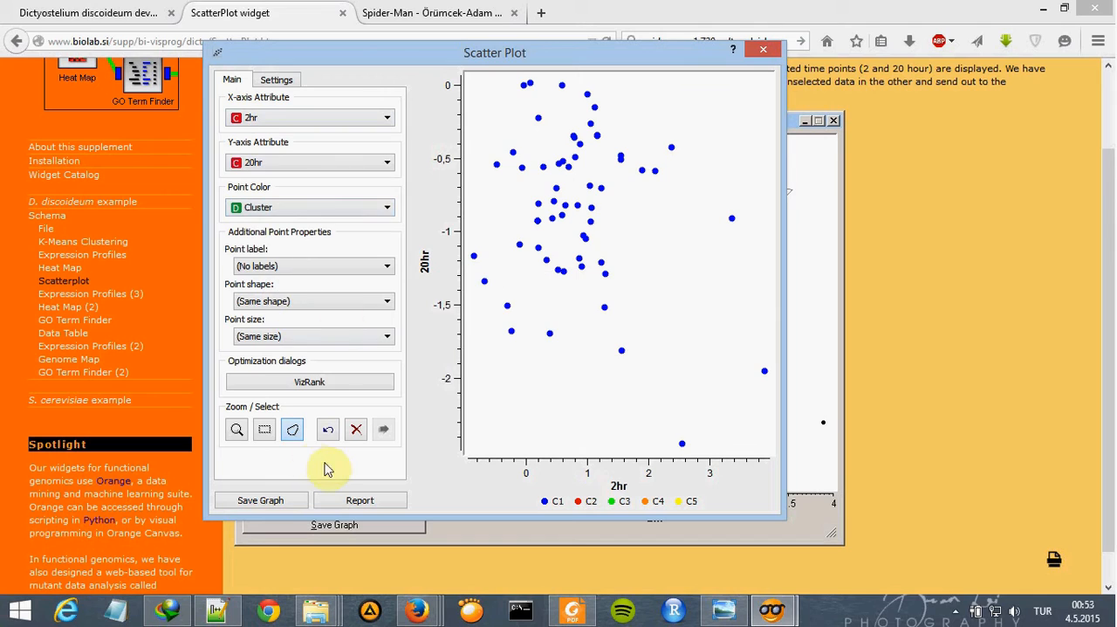
- Draw a polygon selection around the main point group, about -1 to 2.9 on 2hr and 0.1 to -2.1 on 20hr, nudge it, and close Scatter Plot
click(293, 430)
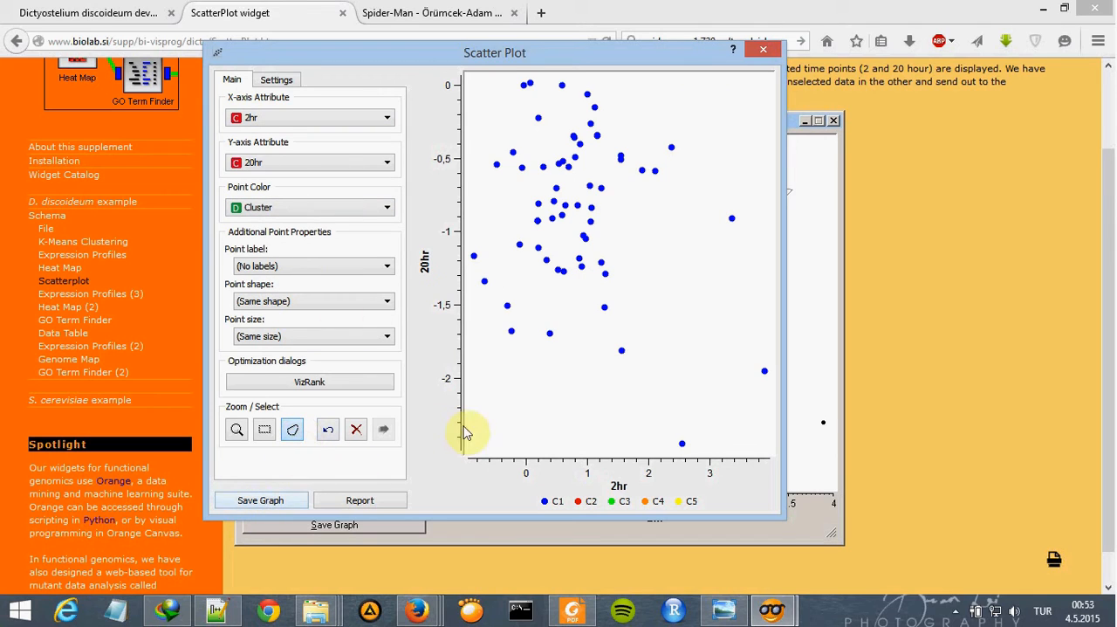
click(513, 78)
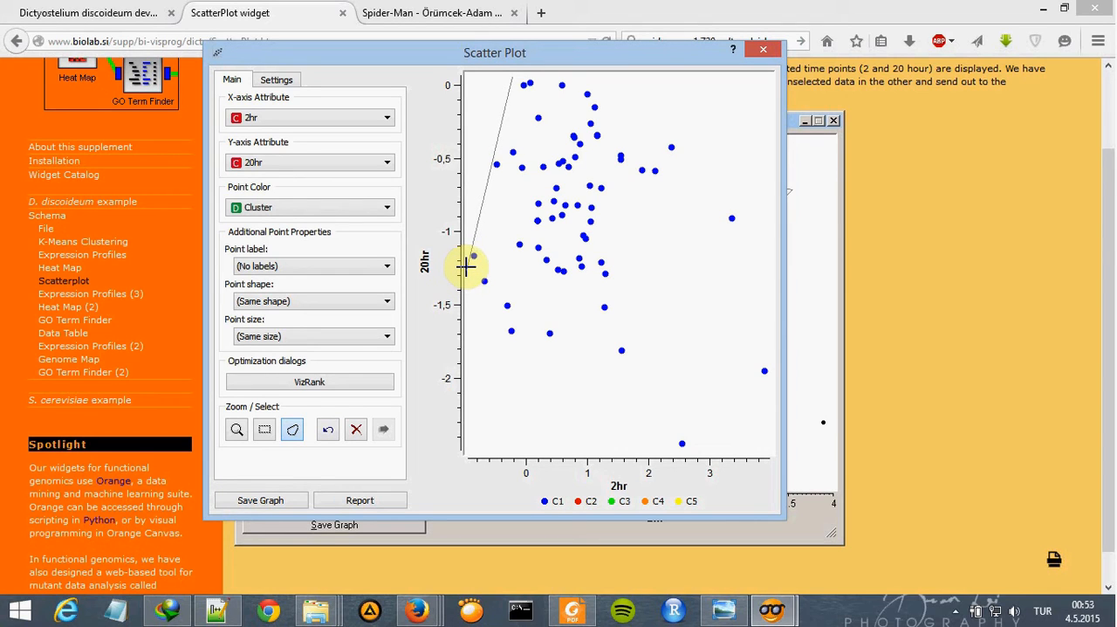
click(464, 270)
click(517, 387)
click(651, 366)
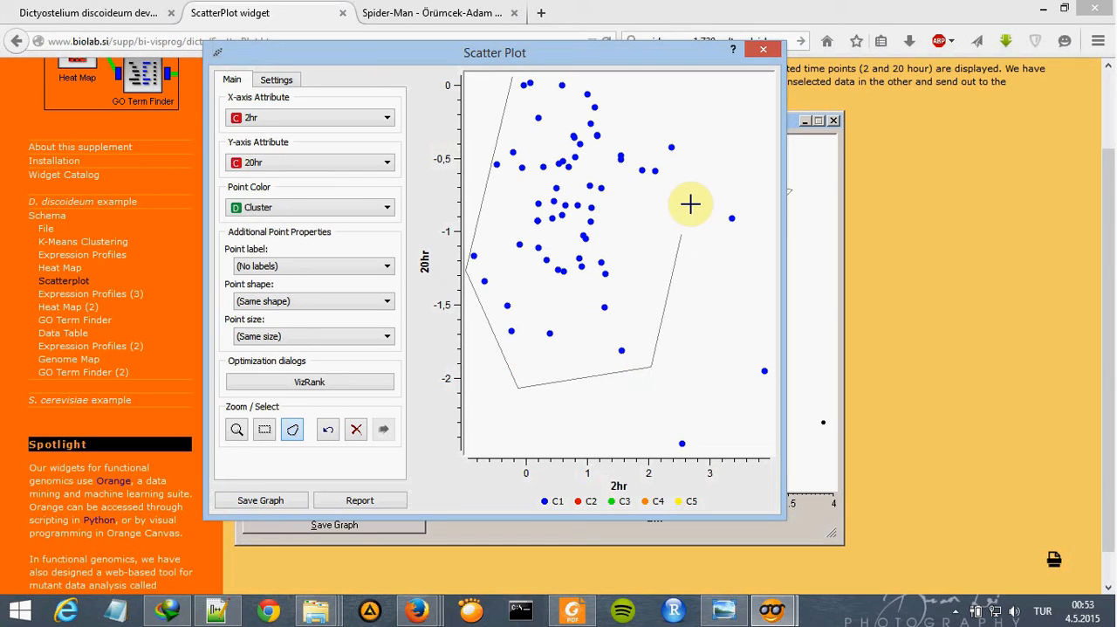
click(705, 103)
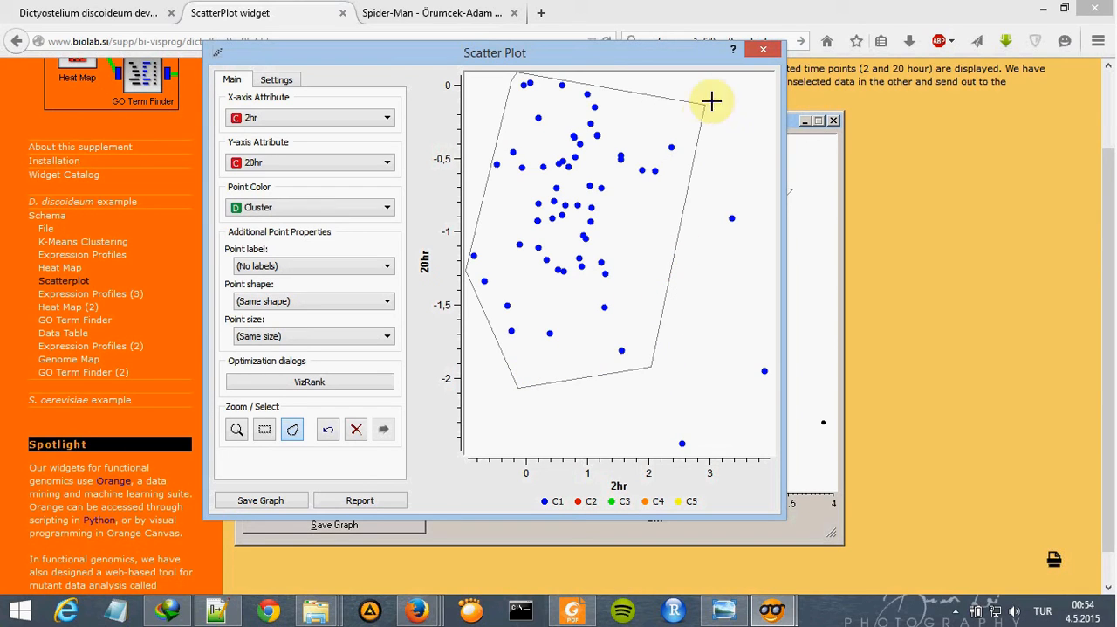
mouse_move(582, 189)
mouse_down()
mouse_move(582, 157)
mouse_move(568, 157)
mouse_move(576, 191)
mouse_up()
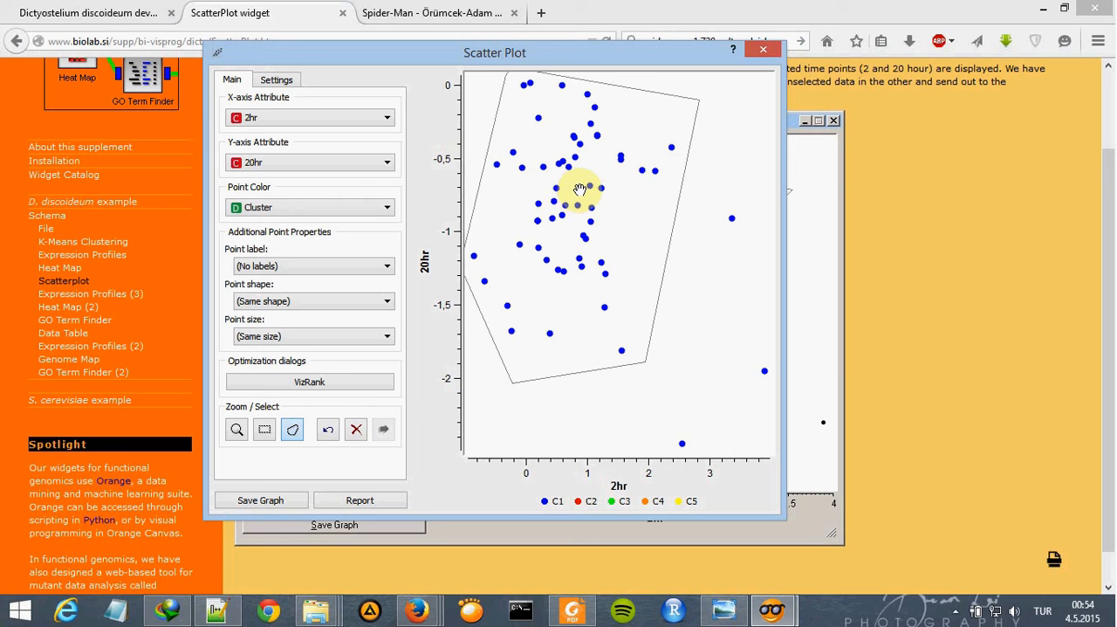
click(764, 49)
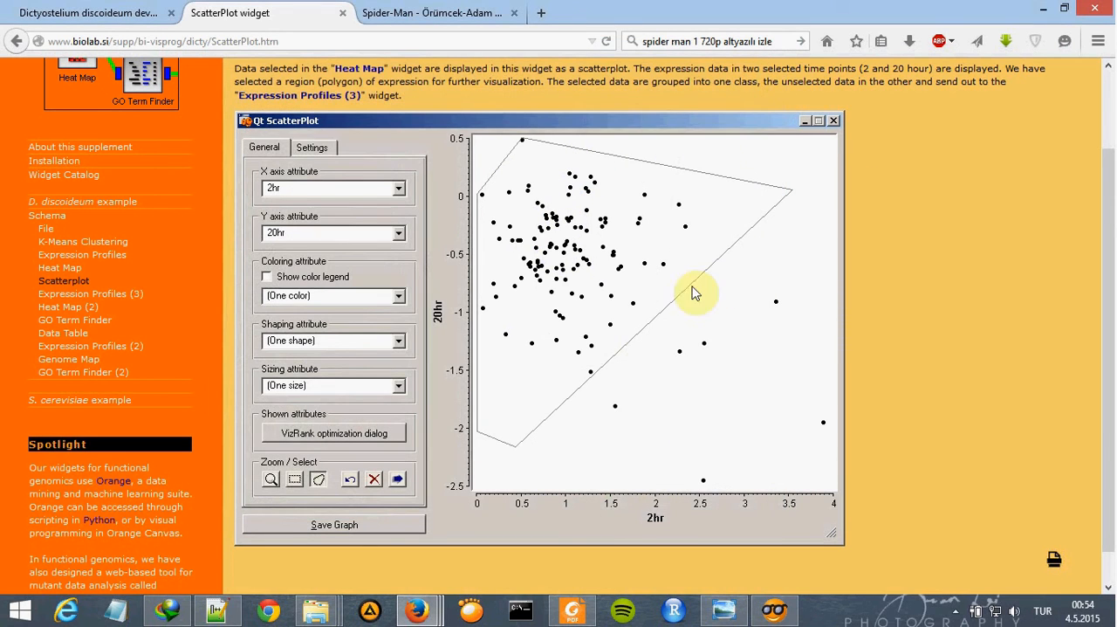
- Switch back to Orange Canvas and add two Data Profiles widgets from the Bioinformatics category beside Scatter Plot, one above the other
click(724, 609)
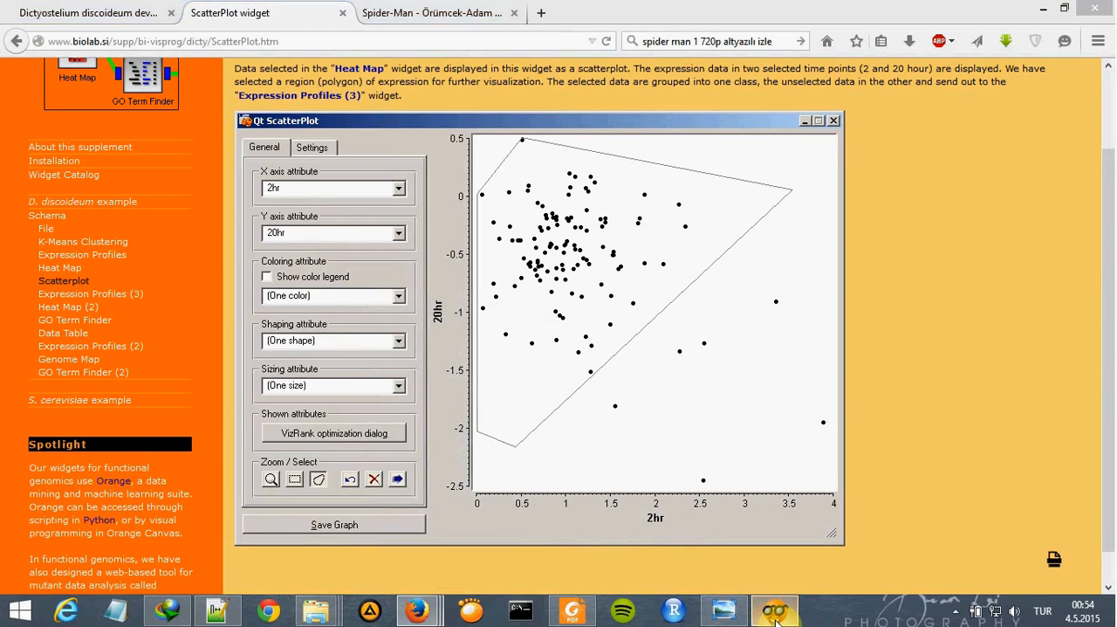
click(773, 610)
drag(218, 189, 211, 318)
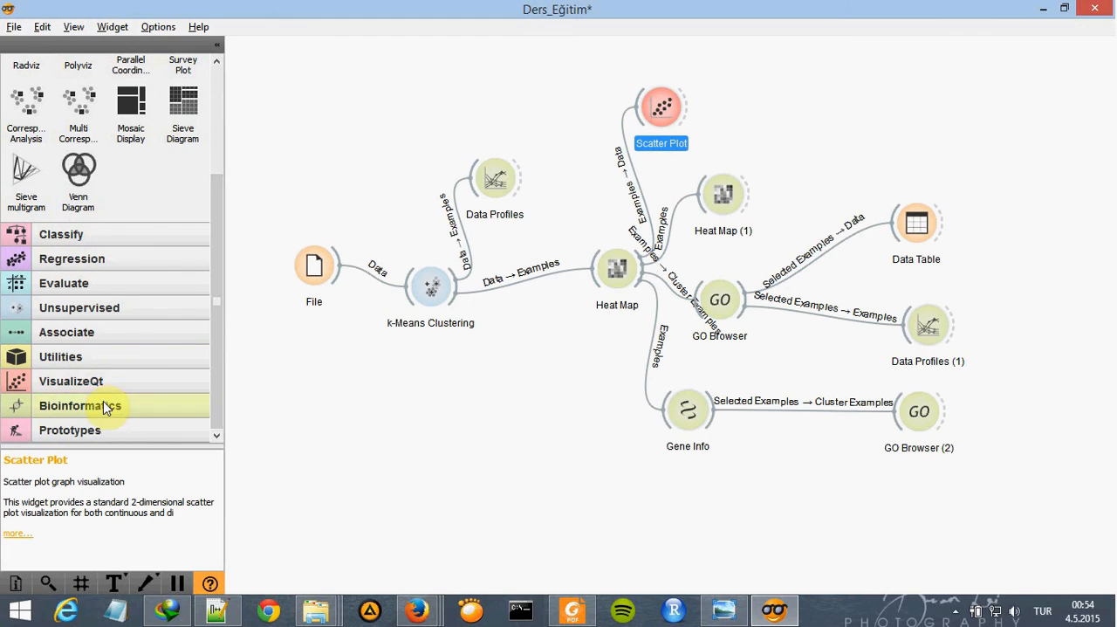
click(130, 403)
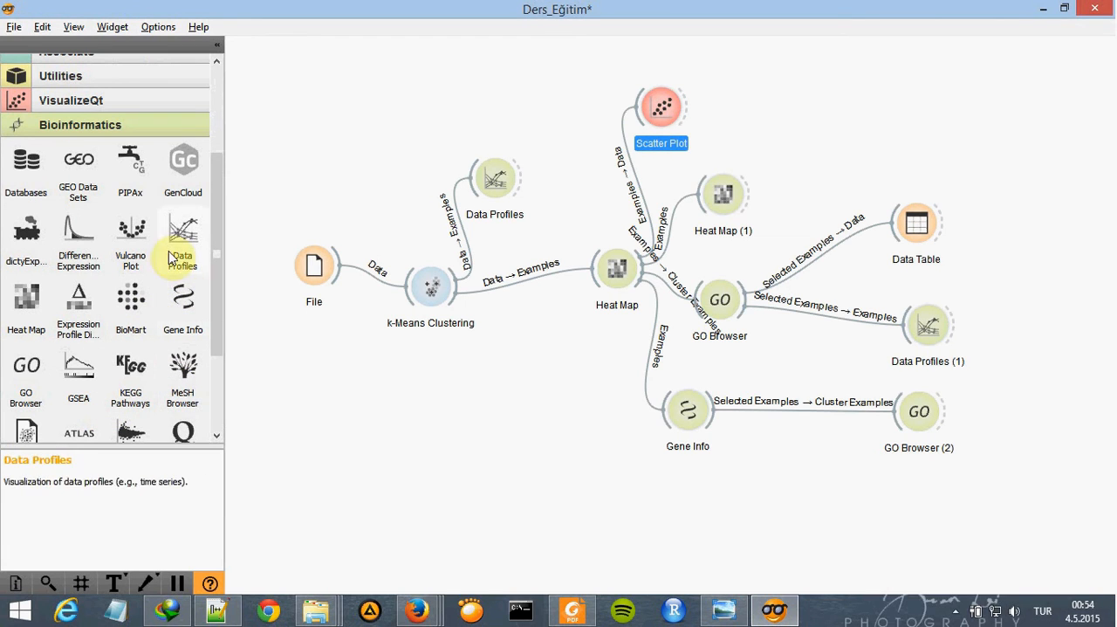
drag(167, 242, 433, 192)
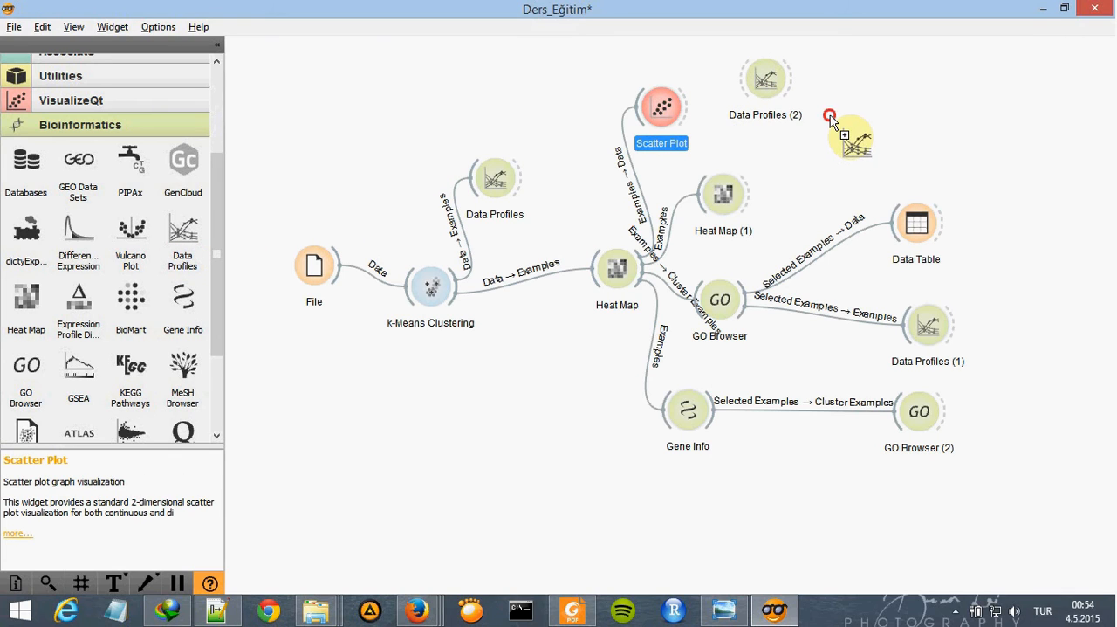
drag(829, 116, 827, 117)
drag(768, 95, 785, 80)
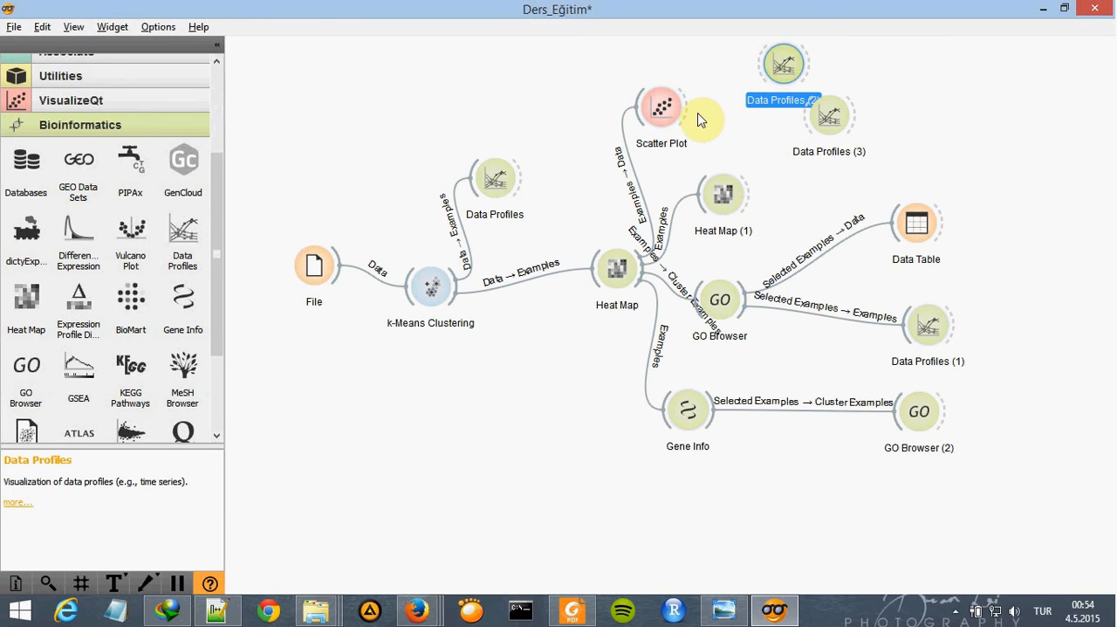
- Link Scatter Plot's Selected Data to the Examples input of Data Profiles (2), and its Other Data to Data Profiles (3)
drag(688, 116, 759, 75)
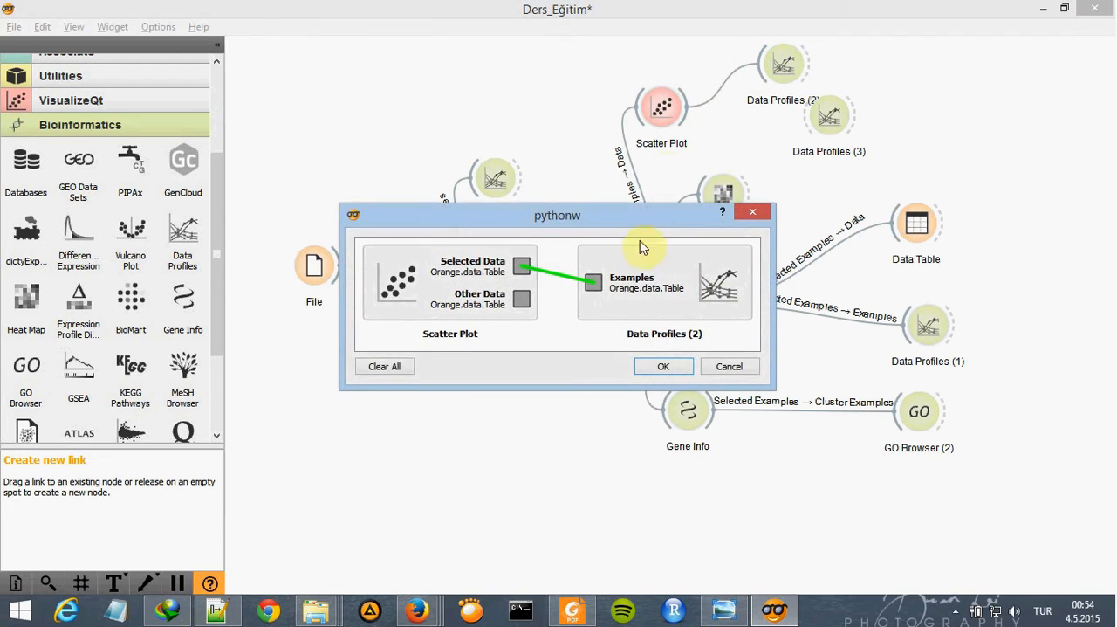
click(664, 368)
drag(692, 121, 813, 142)
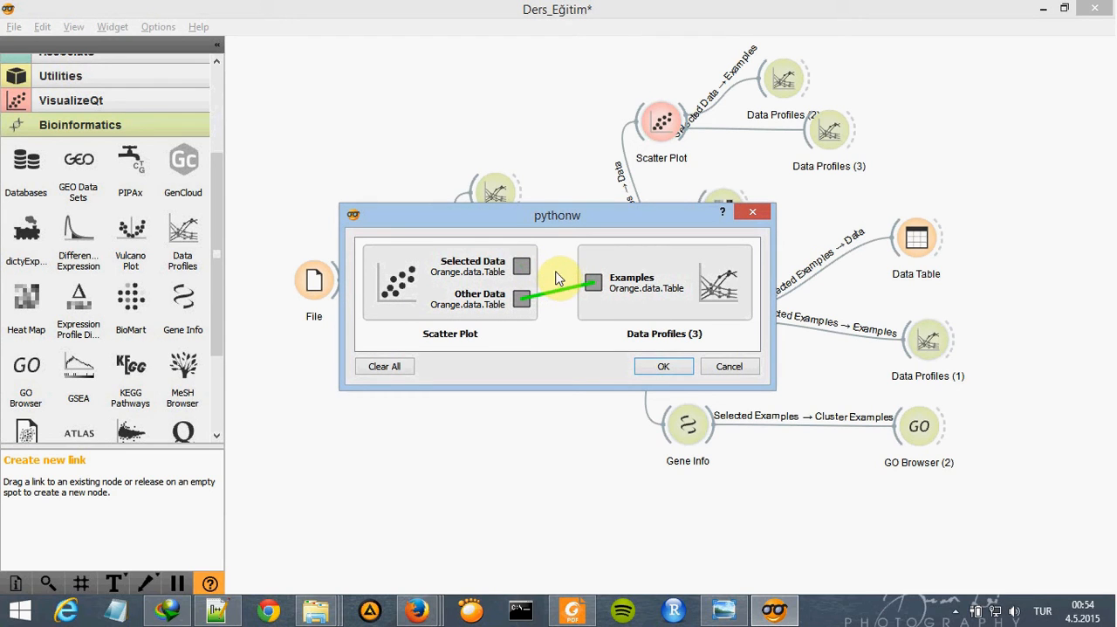
click(663, 365)
- Inspect the expression profiles in Data Profiles (2) and Data Profiles (3), closing each window after viewing
double_click(782, 77)
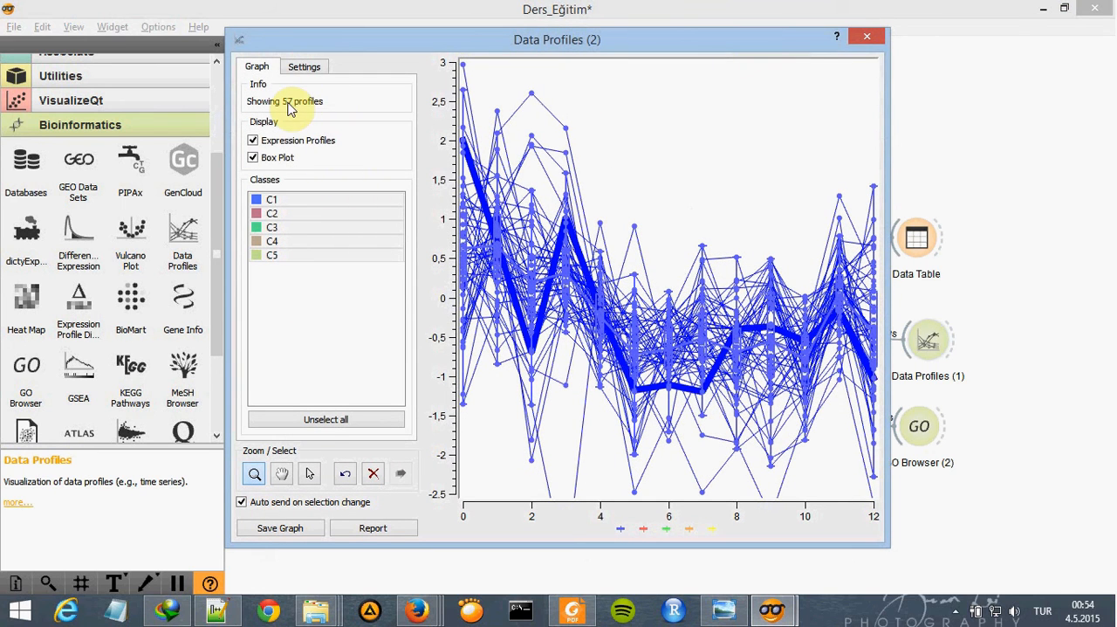
click(867, 36)
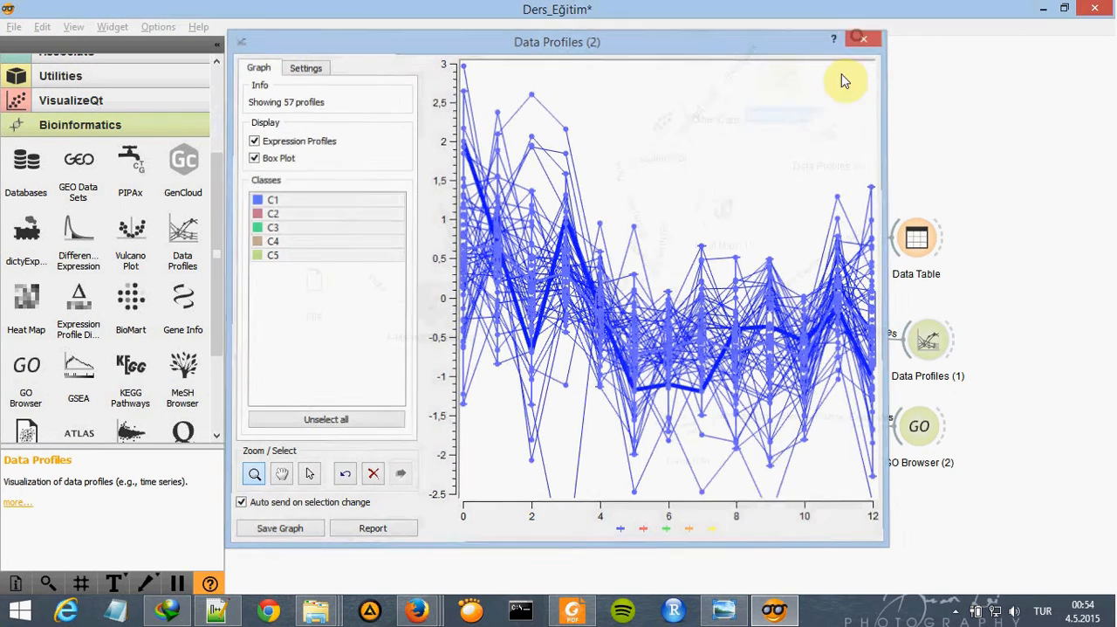
double_click(835, 133)
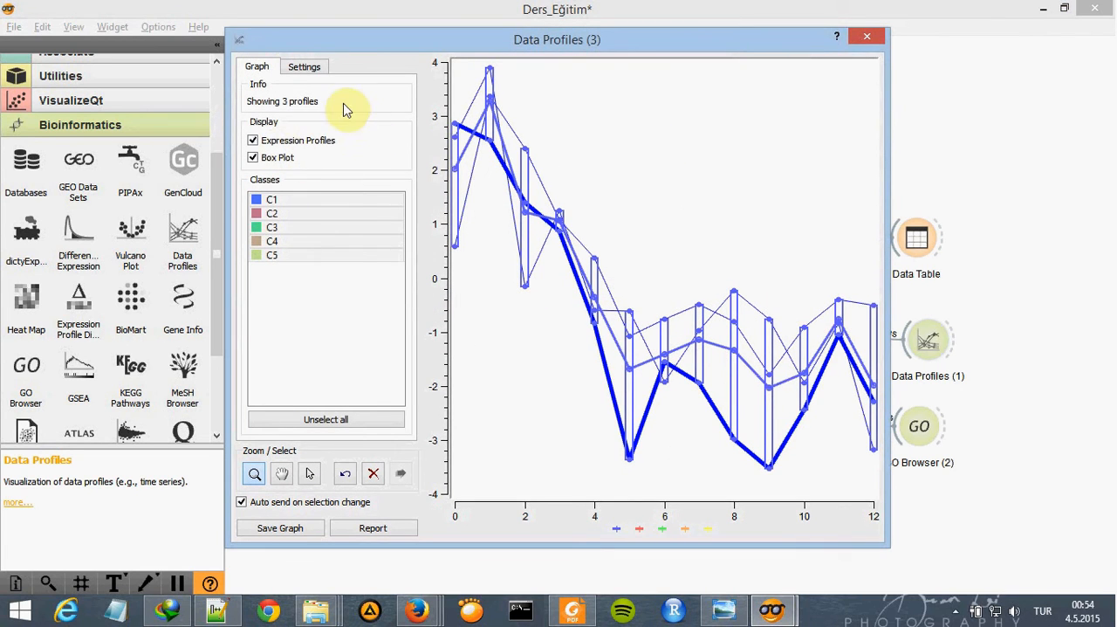
click(867, 37)
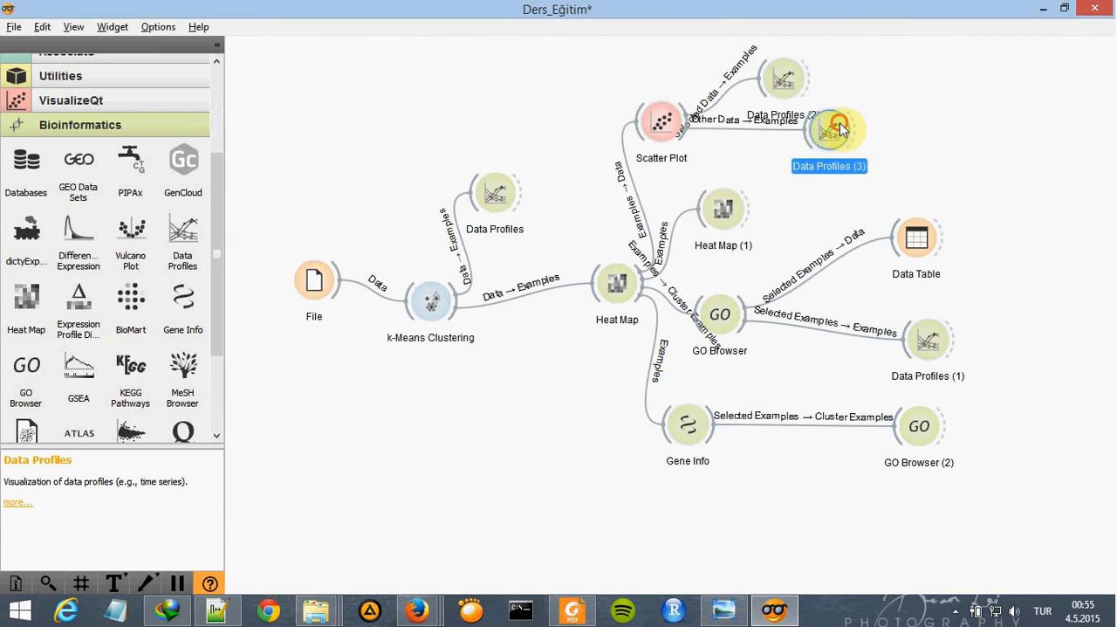
- Move Data Profiles (2) and Data Profiles (3) farther away from Scatter Plot and space them apart vertically
drag(782, 81, 853, 70)
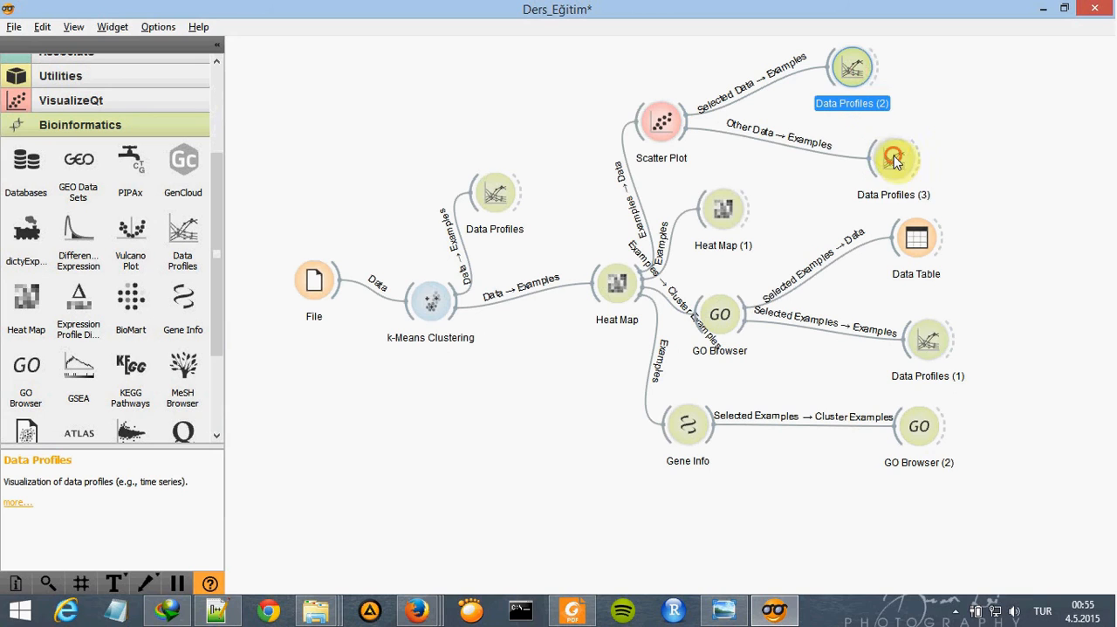
drag(899, 172, 862, 167)
click(1007, 208)
- Compare the workflow with the reference schema in Orange Canvas.png, and close the image viewer
click(723, 609)
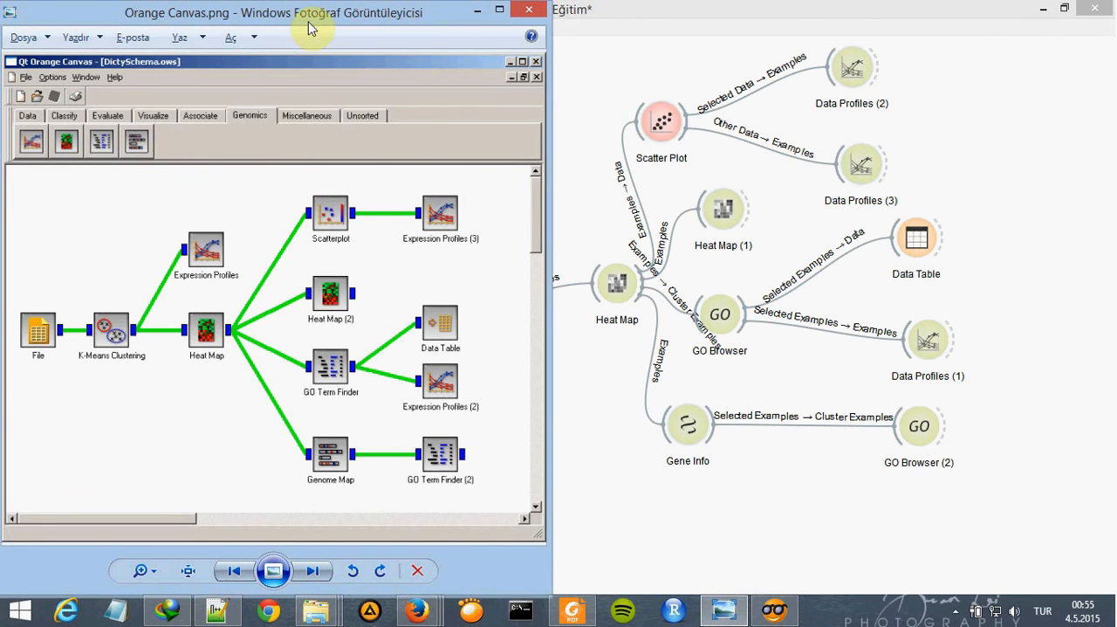
drag(325, 19, 253, 16)
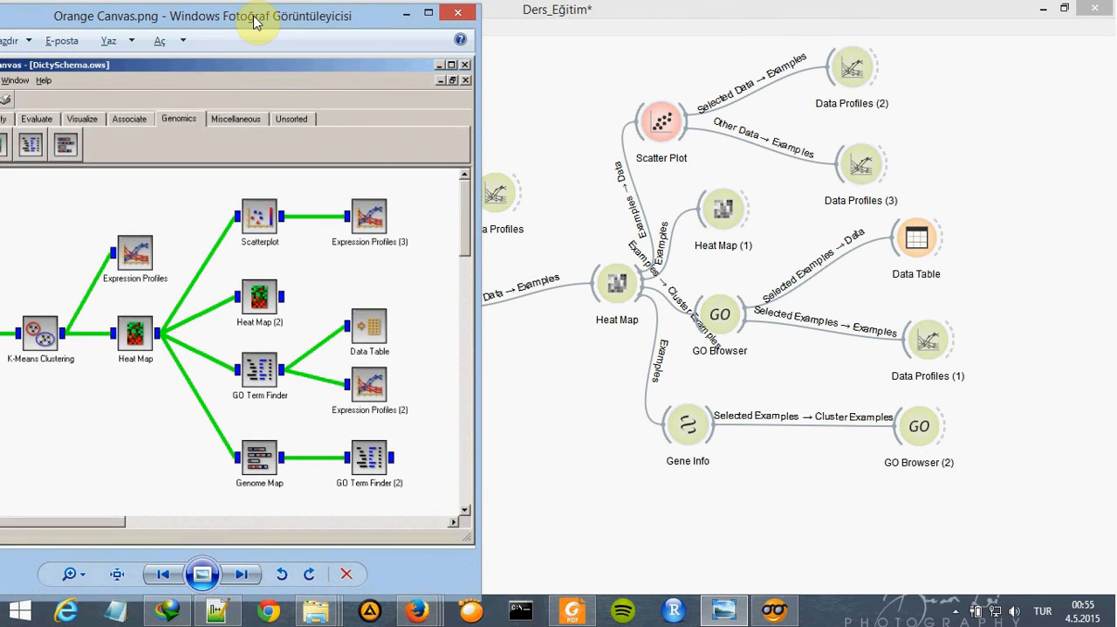
click(455, 15)
- Shift File, k-Means Clustering, the first Data Profiles and the first Heat Map leftward to open space before the branches
click(297, 291)
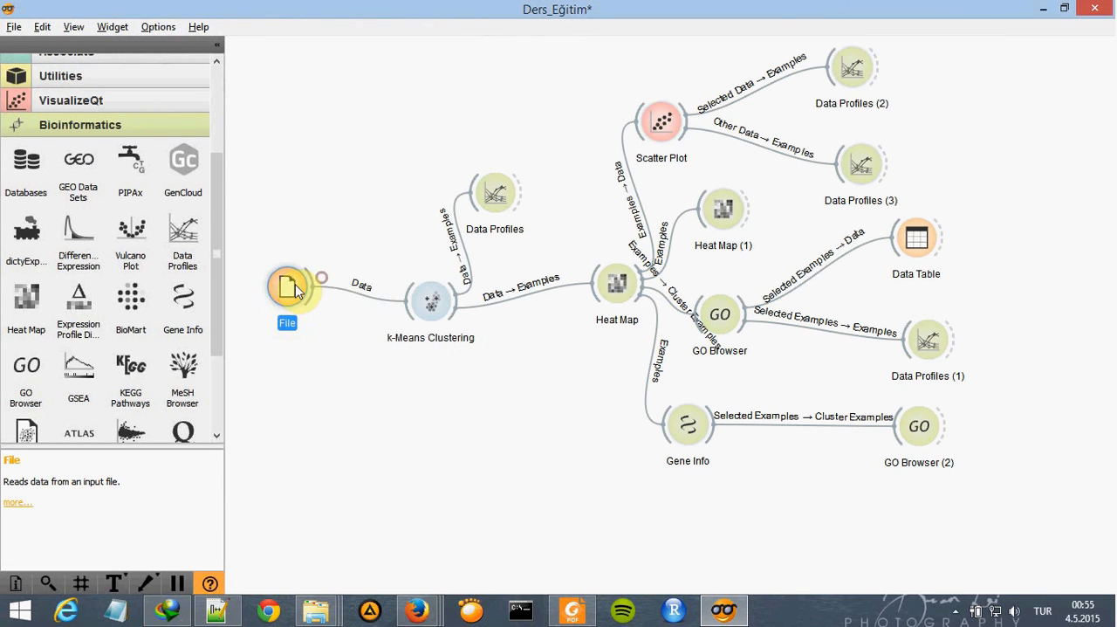
drag(423, 297, 388, 307)
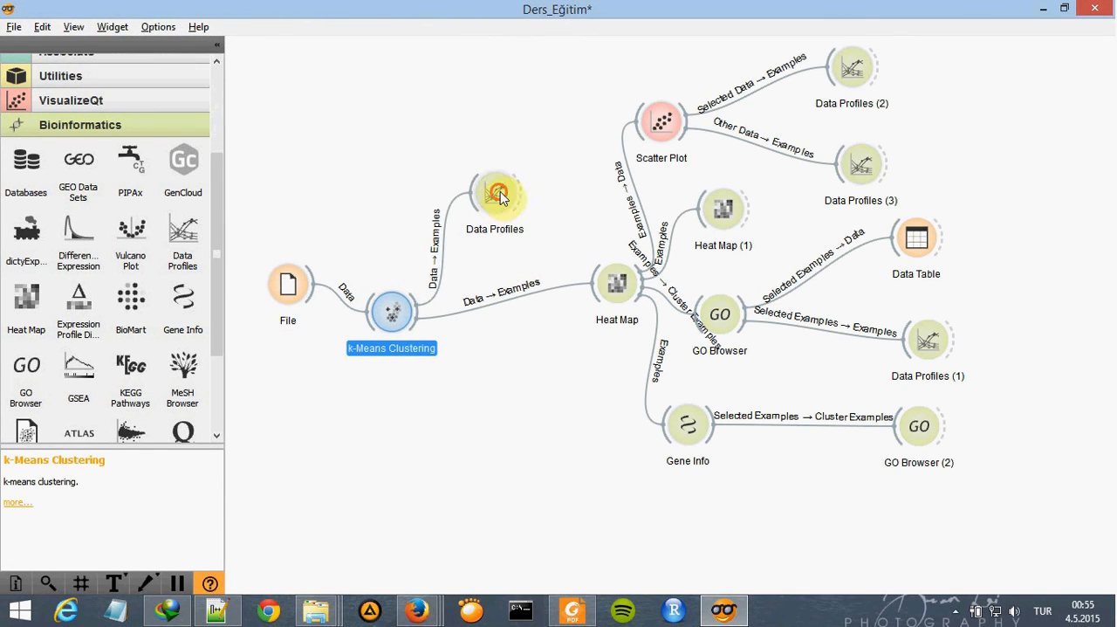
drag(500, 191, 427, 199)
drag(617, 283, 513, 313)
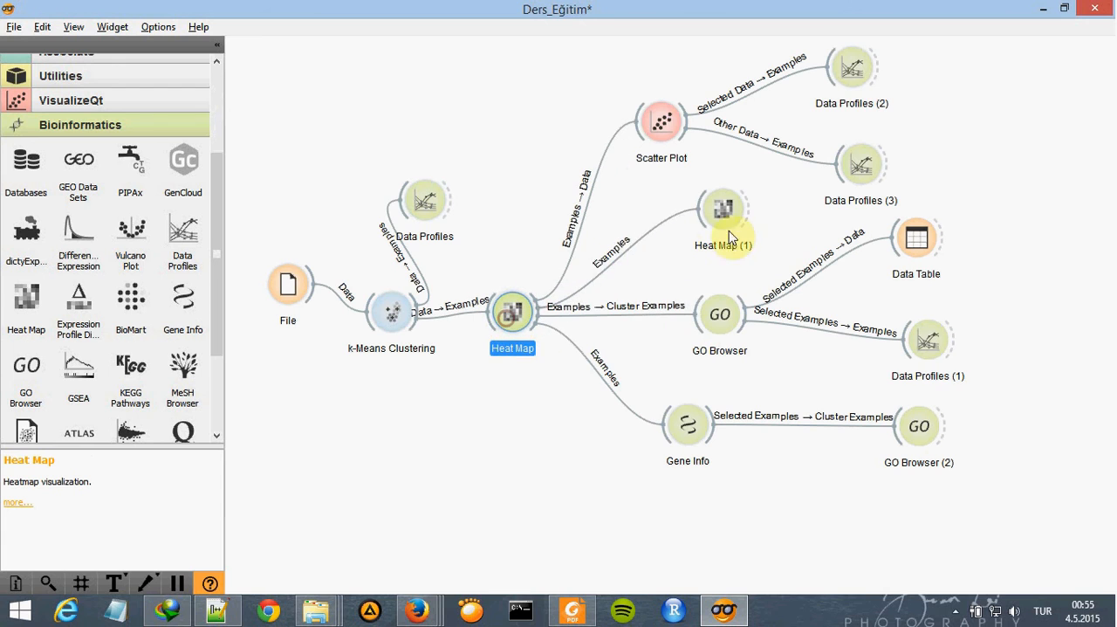
- Rearrange the branch widgets by moving Heat Map (1), Scatter Plot, GO Browser, Gene Info and Data Profiles (1) closer to Heat Map
drag(729, 230, 677, 228)
drag(669, 137, 615, 133)
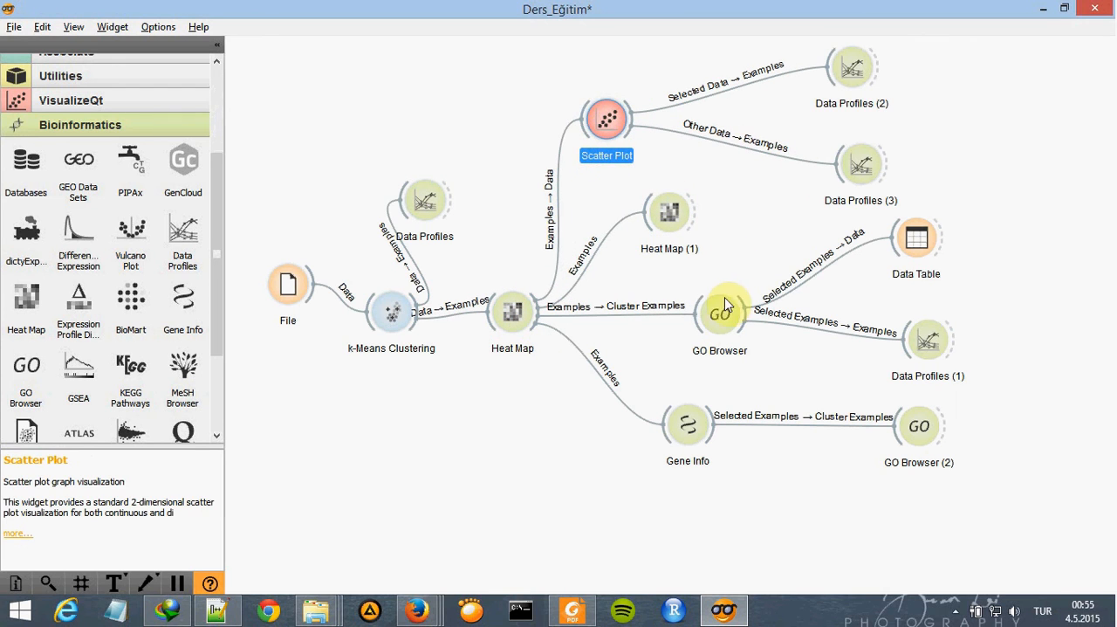
drag(725, 303, 671, 318)
drag(693, 438, 648, 473)
click(926, 429)
drag(926, 340, 876, 361)
- Switch to Firefox and review the GO Term Finder (2) and Genome Map widget reference pages
mouse_move(417, 610)
click(572, 519)
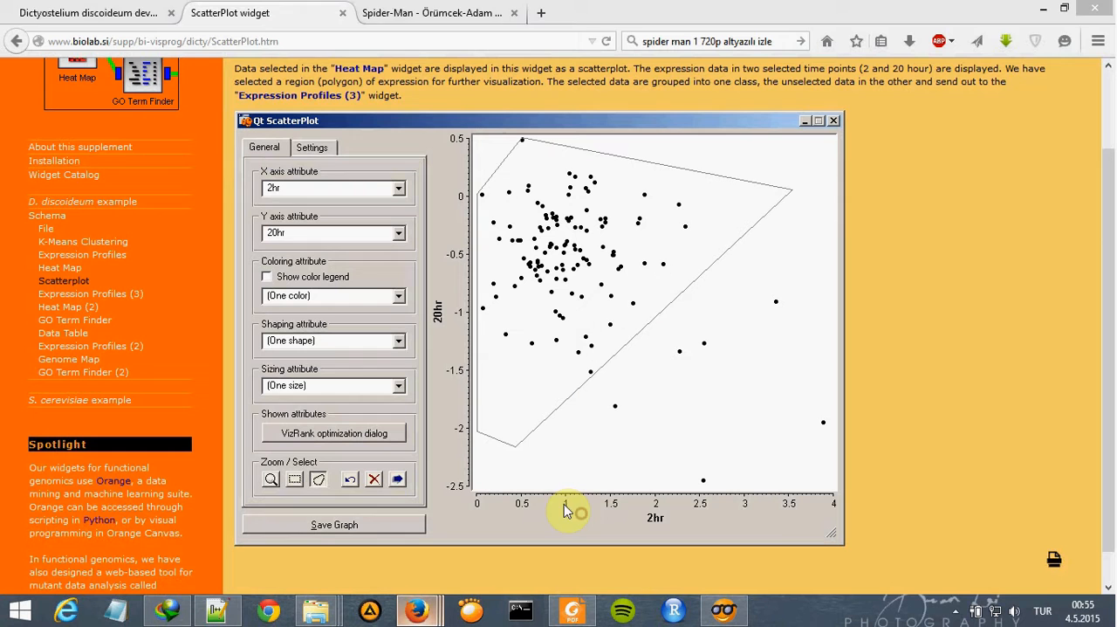
click(112, 370)
scroll(114, 282, down, 3)
click(86, 288)
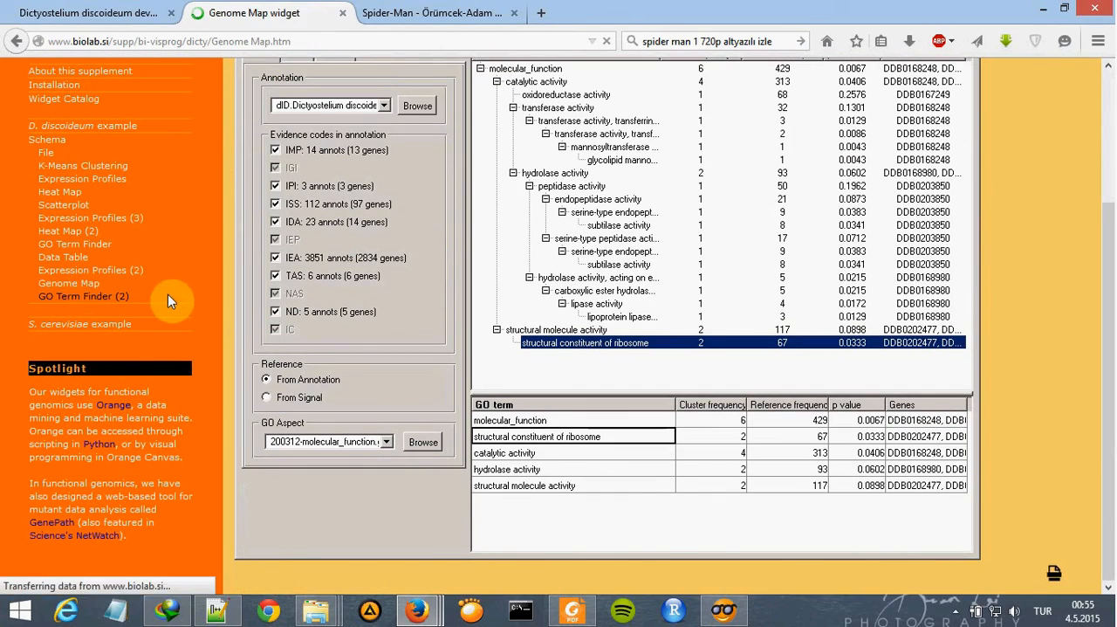
scroll(175, 301, down, 2)
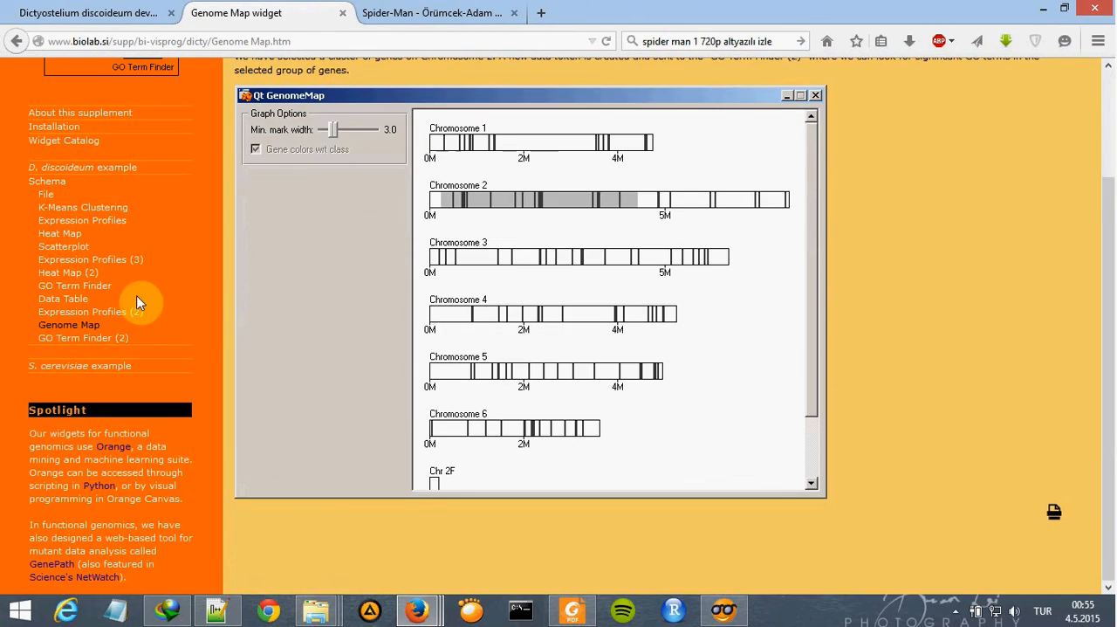
- Review the Data Table and GO Term Finder reference pages, and return to the Data Table page to read it through
click(83, 313)
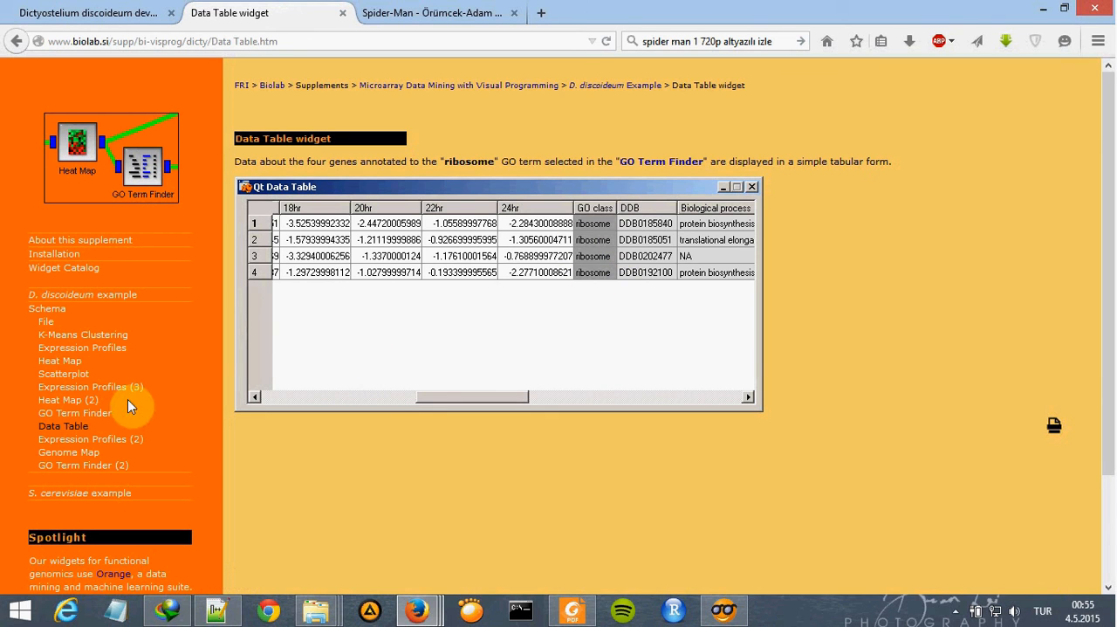
click(103, 413)
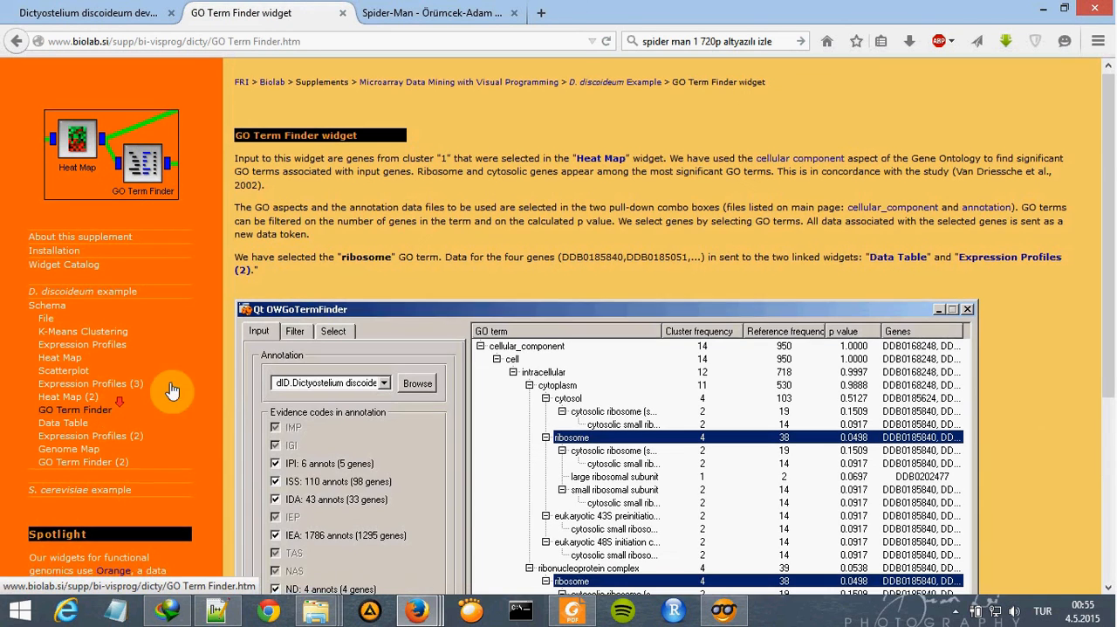
scroll(589, 336, down, 5)
click(63, 193)
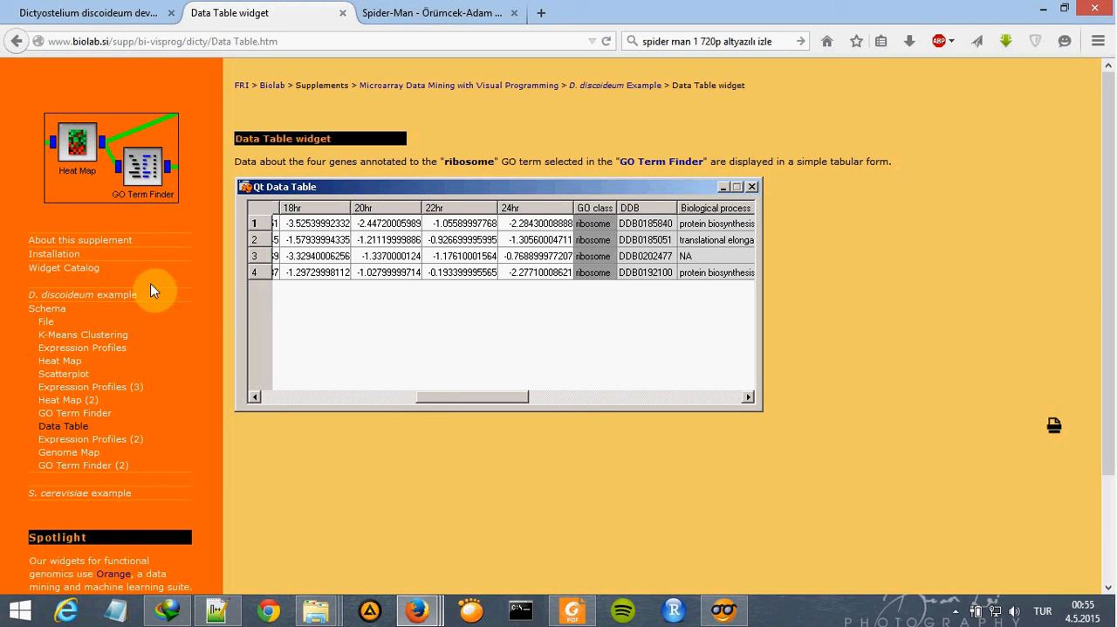
scroll(354, 384, down, 2)
scroll(375, 367, up, 2)
scroll(993, 299, down, 3)
scroll(873, 384, up, 3)
mouse_move(724, 614)
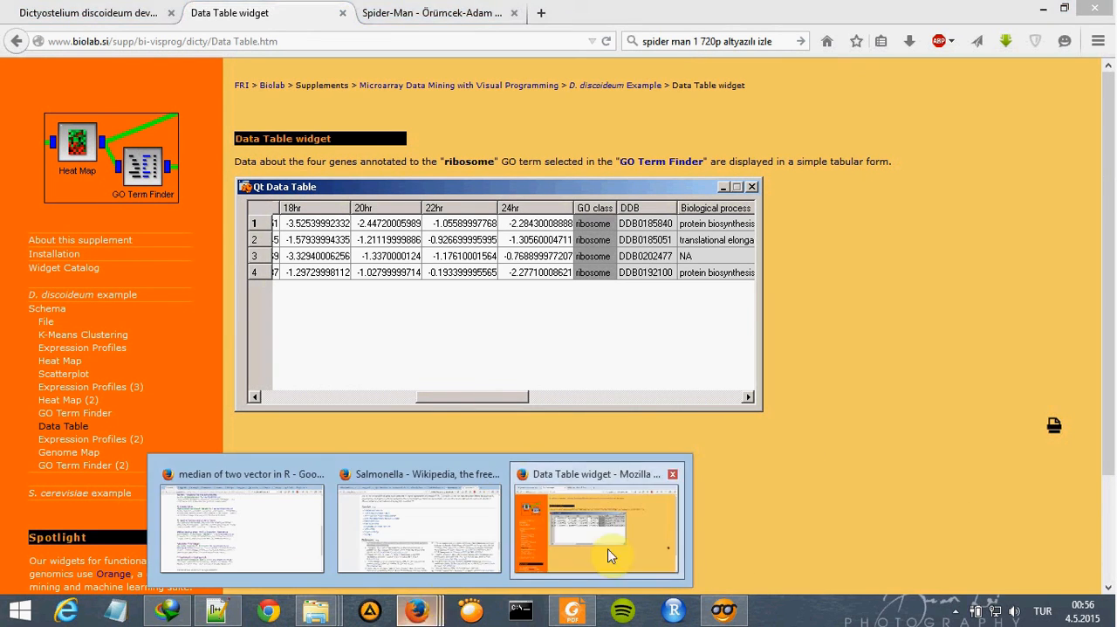
click(956, 611)
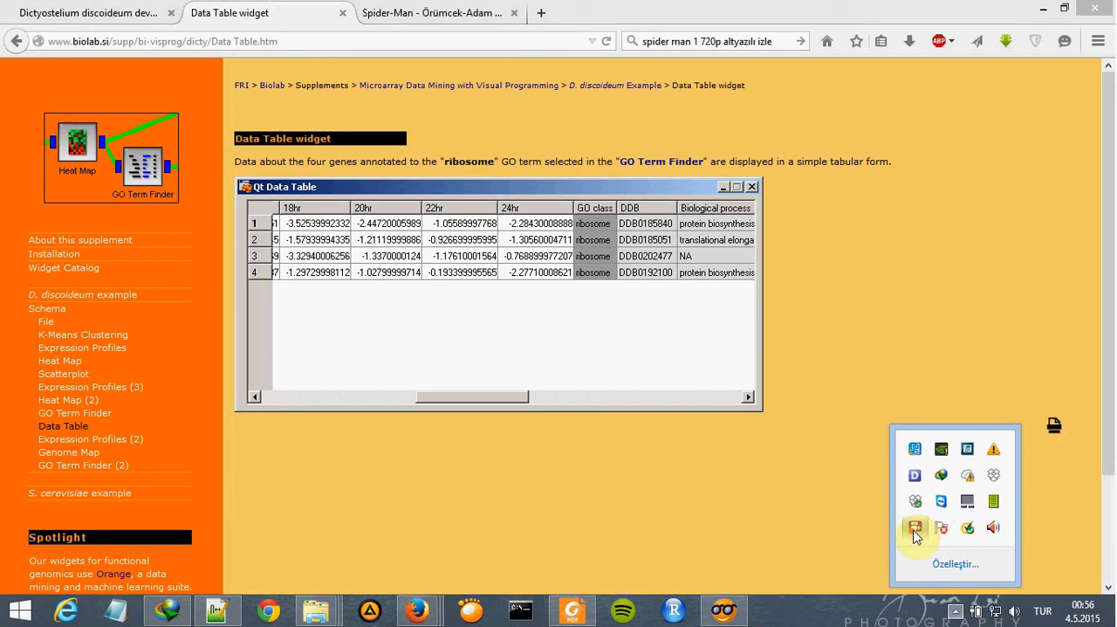